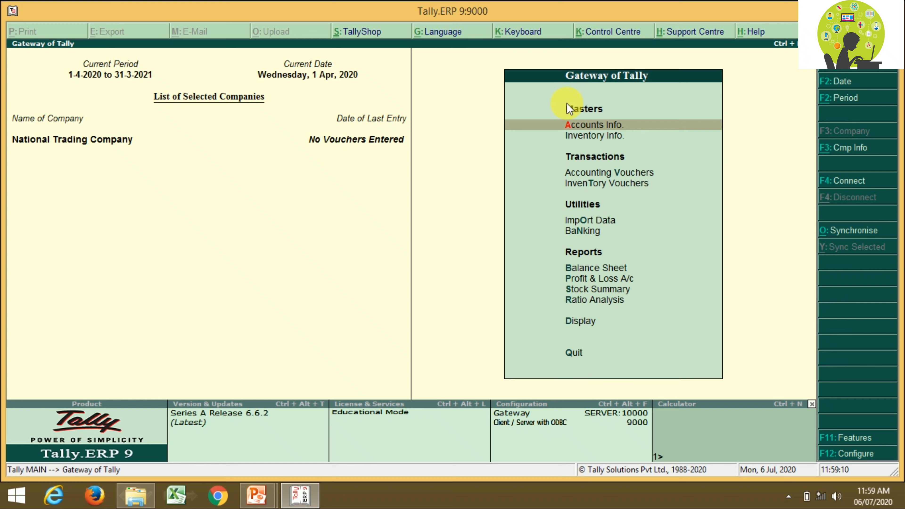
- Open the single-ledger display list under Accounts Info and review the existing ledgers of National Trading Company
{"action": "left_click", "coordinate": [570, 131]}
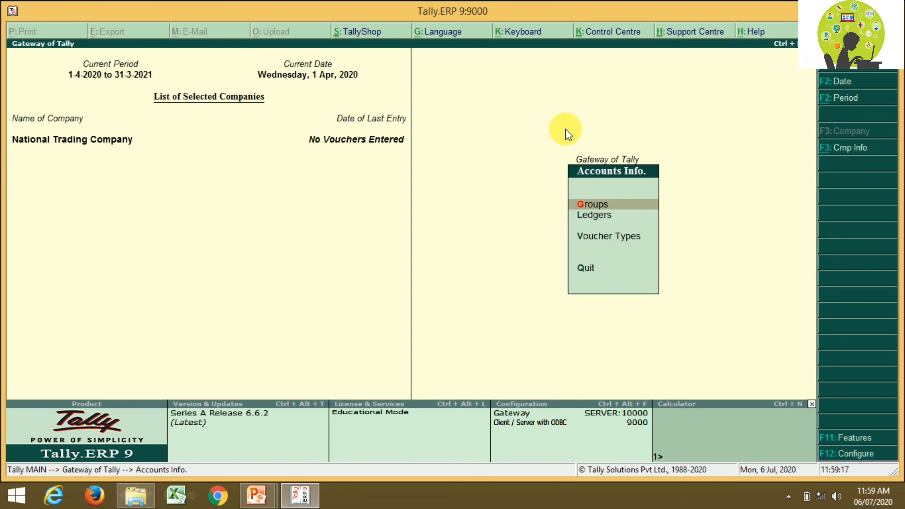
{"action": "key", "text": "Down"}
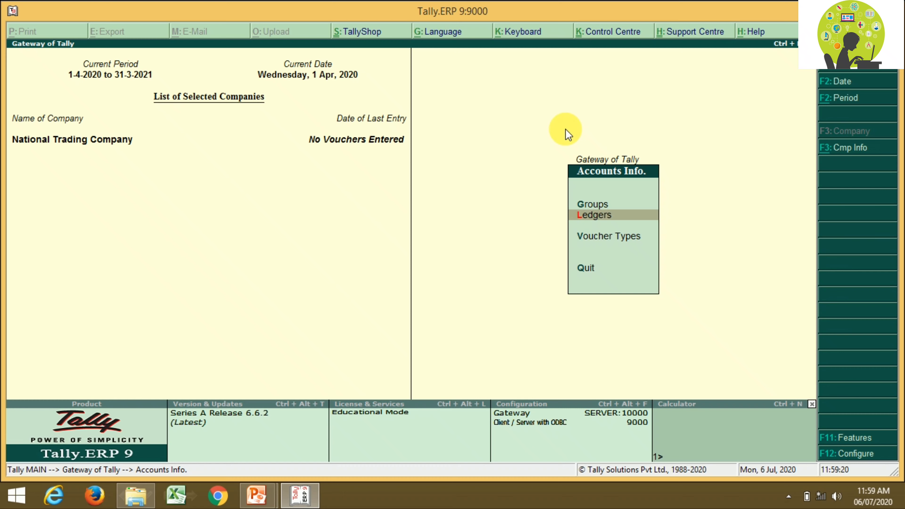
{"action": "key", "text": "Return"}
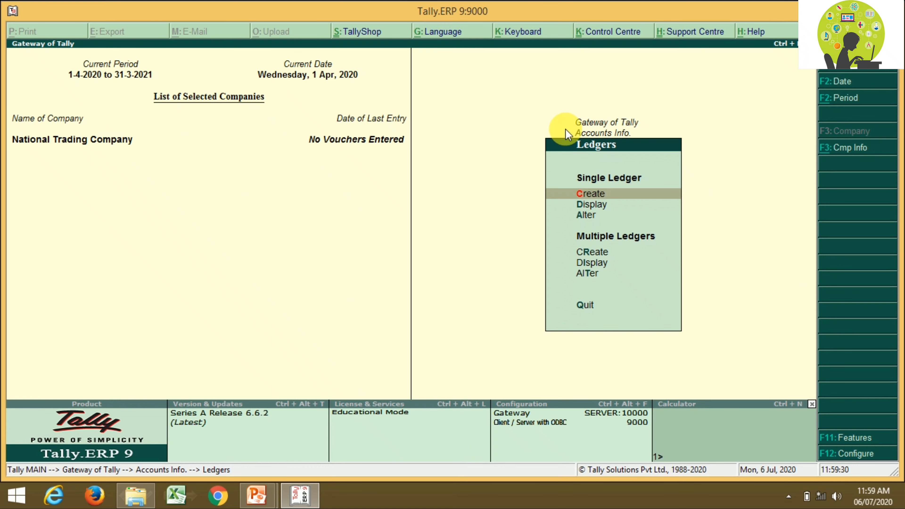
{"action": "key", "text": "Down"}
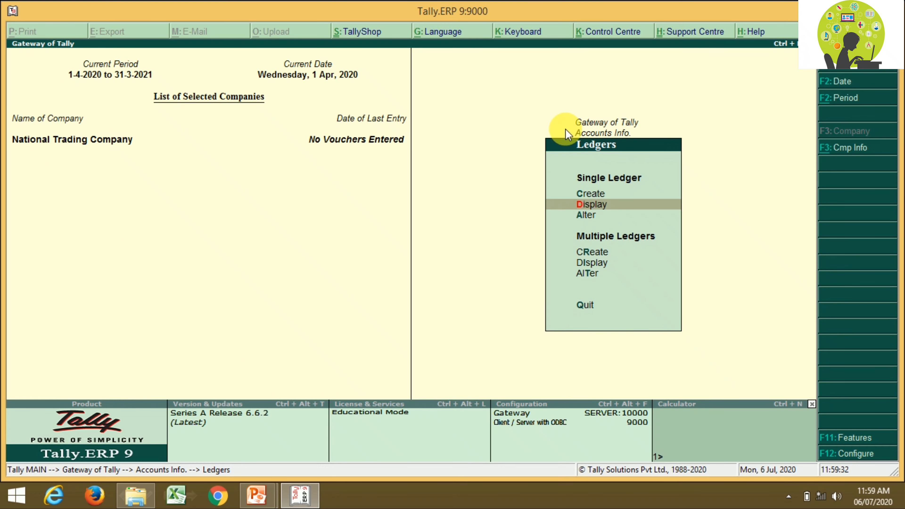
{"action": "key", "text": "Return"}
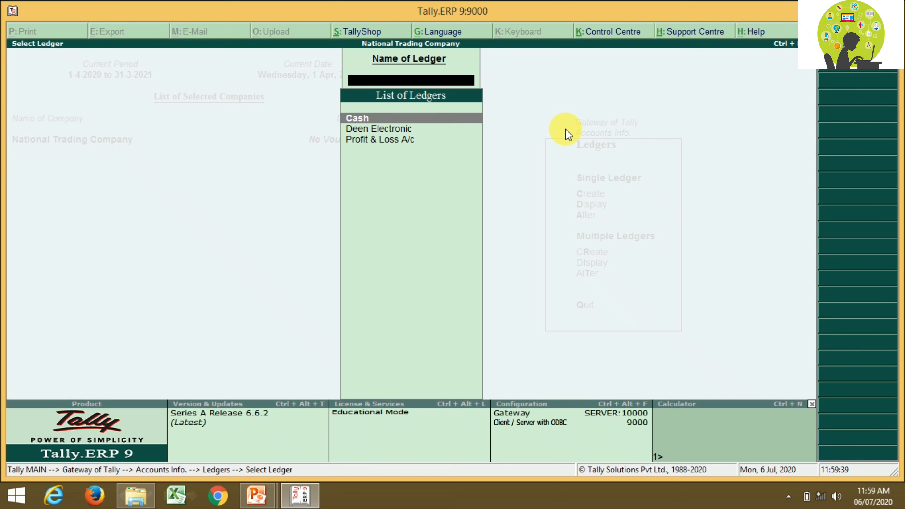
{"action": "key", "text": "Down"}
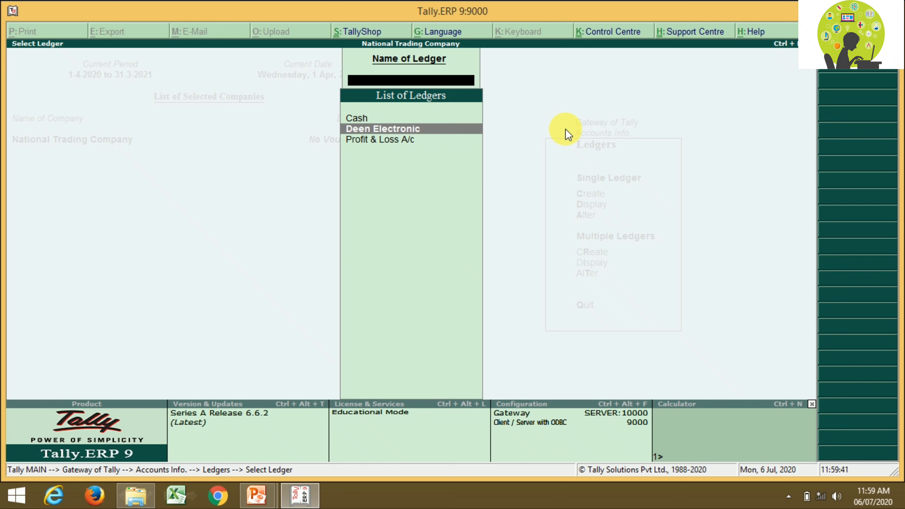
{"action": "key", "text": "Down"}
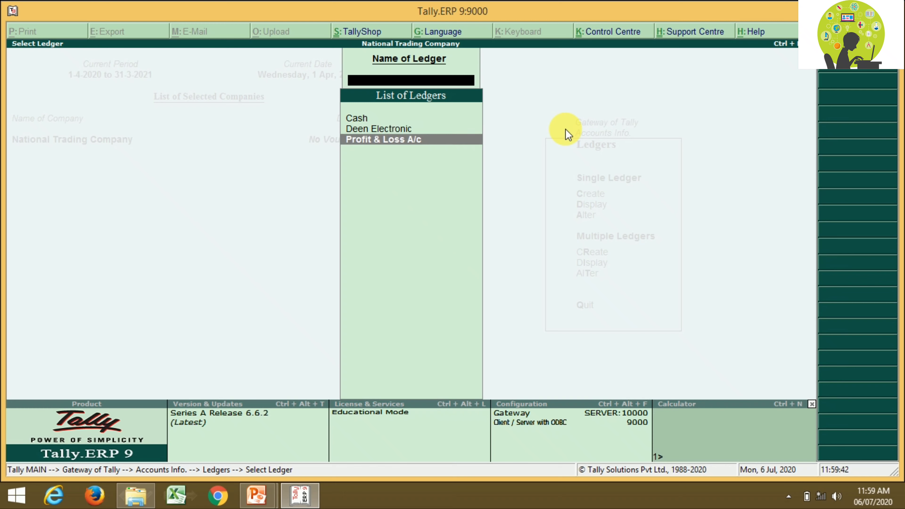
{"action": "key", "text": "Up"}
{"action": "key", "text": "Up"}
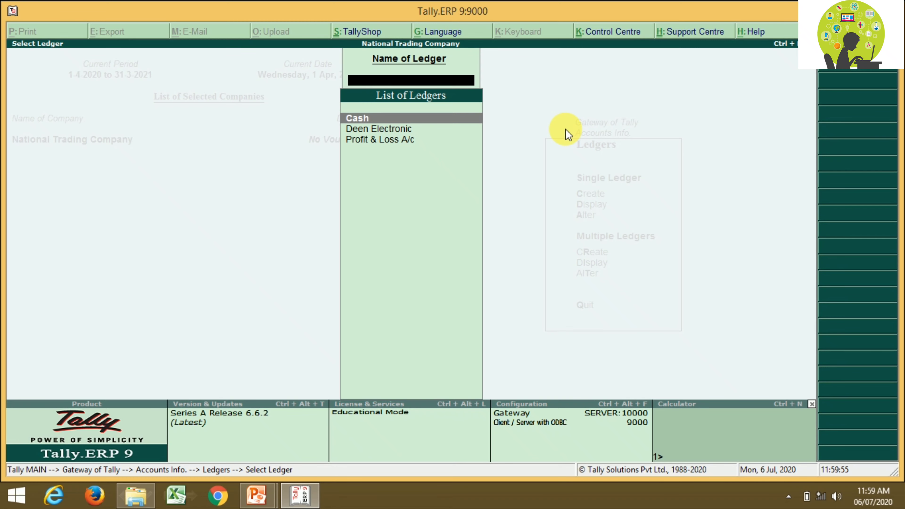
{"action": "key", "text": "Escape"}
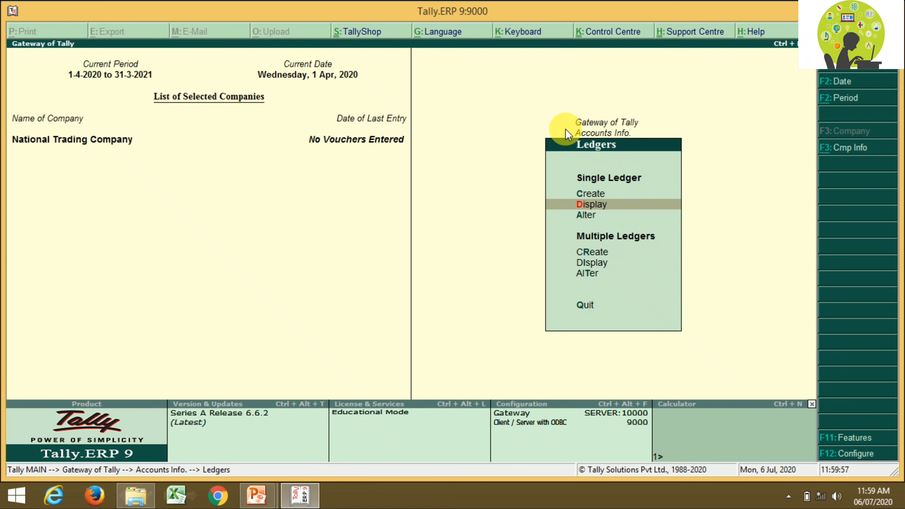
- Start a new single ledger named "Purchase GST @ 12%" and place it under Purchase Accounts
{"action": "key", "text": "Up"}
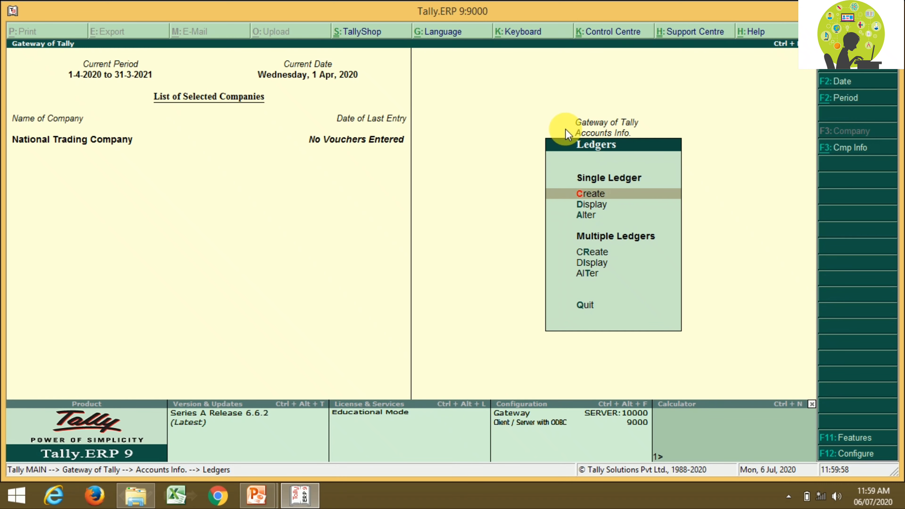
{"action": "key", "text": "Return"}
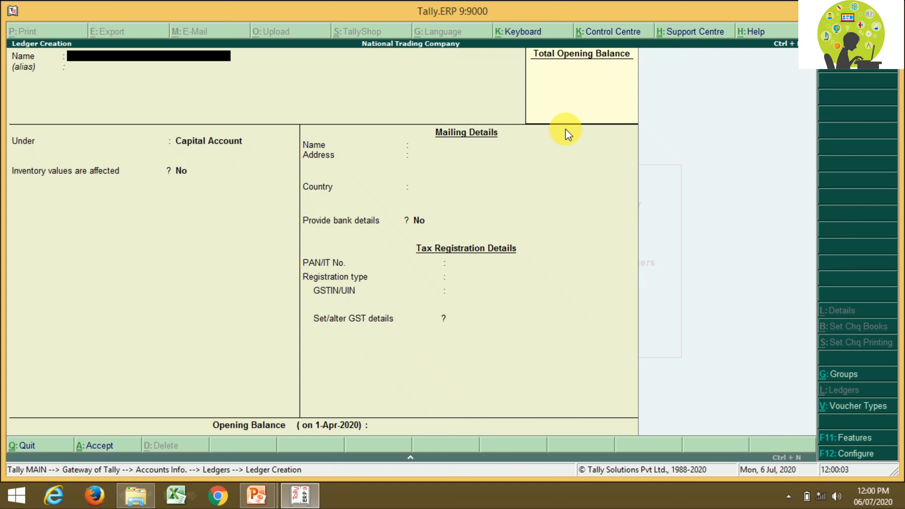
{"action": "type", "text": "Purchase GST @"}
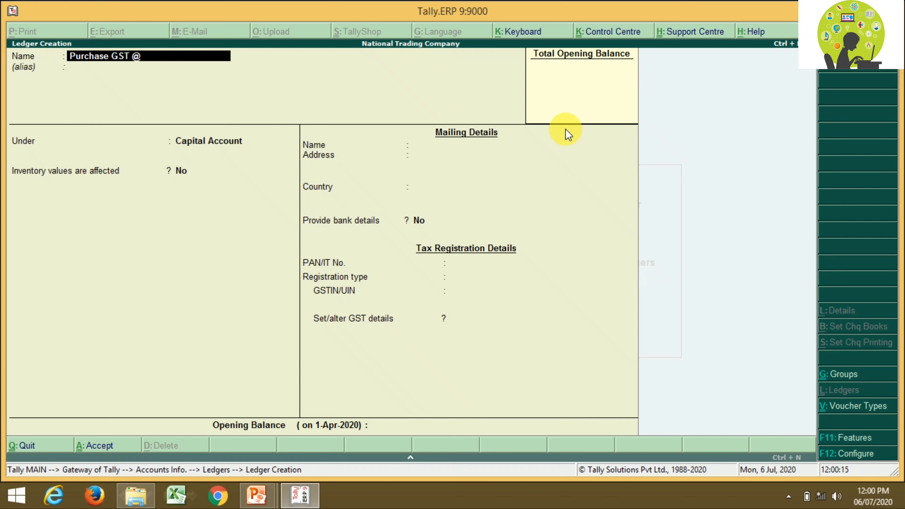
{"action": "type", "text": " 12%"}
{"action": "key", "text": "Return"}
{"action": "key", "text": "Return"}
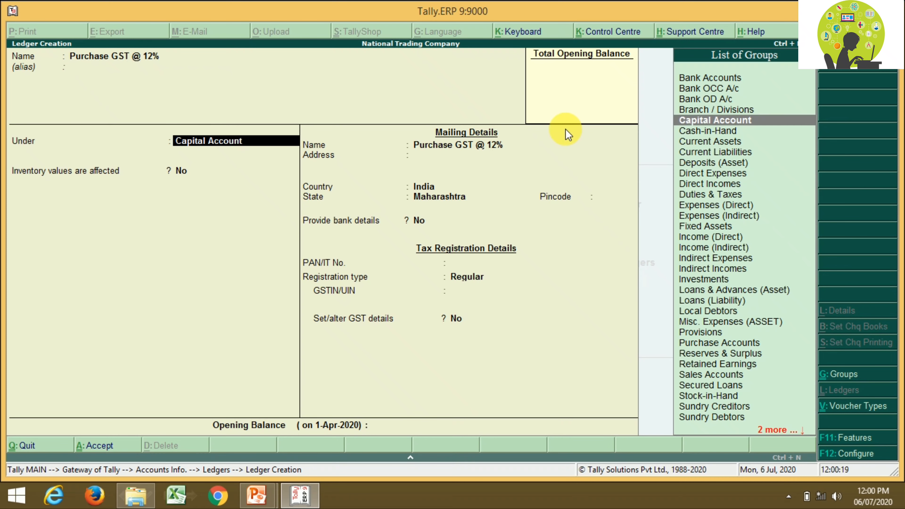
{"action": "type", "text": "Pu"}
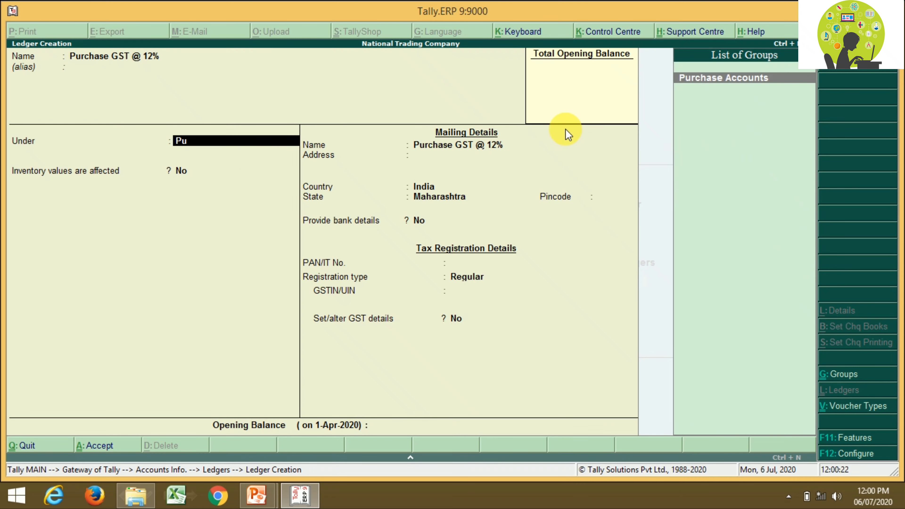
{"action": "key", "text": "Return"}
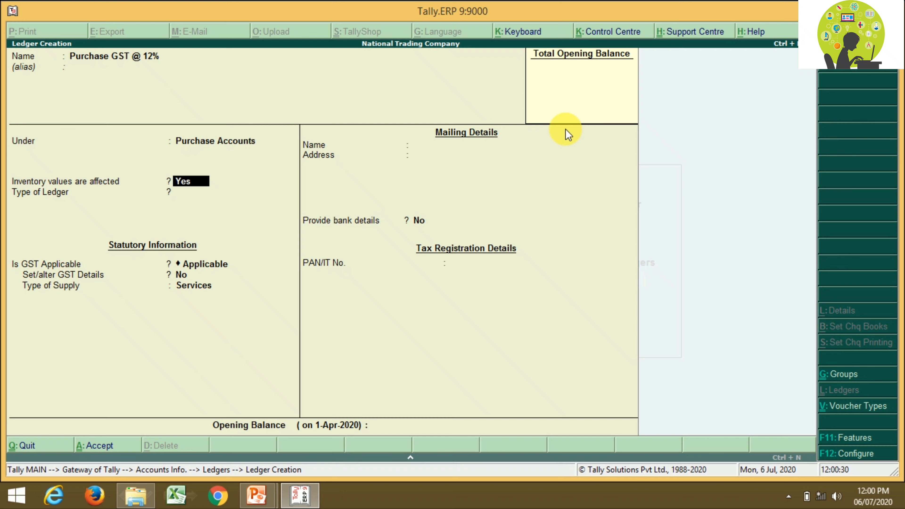
- Accept Yes for inventory values affected, Not Applicable as the ledger type, and Applicable for GST
{"action": "key", "text": "Return"}
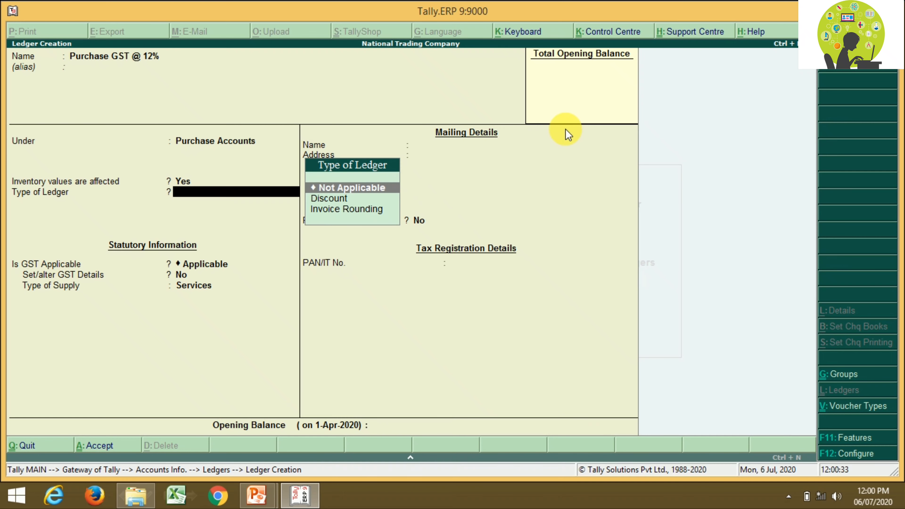
{"action": "key", "text": "Return"}
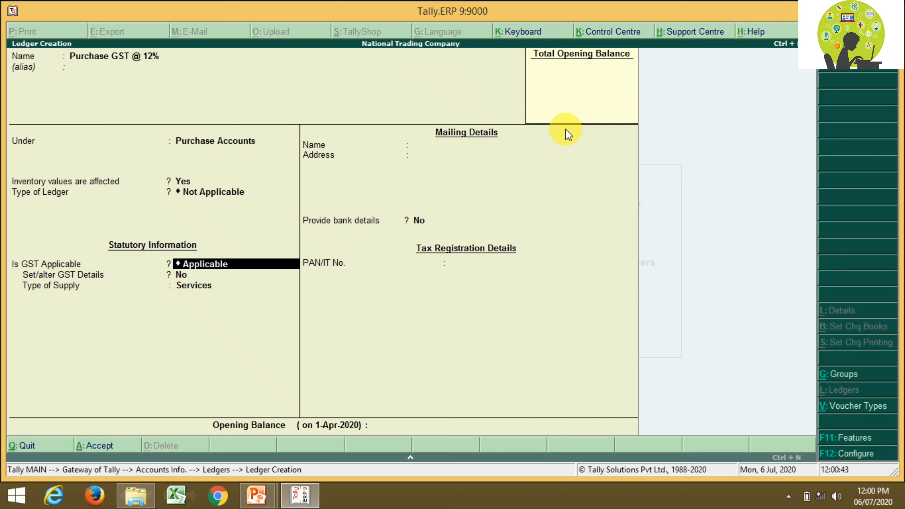
{"action": "key", "text": "Return"}
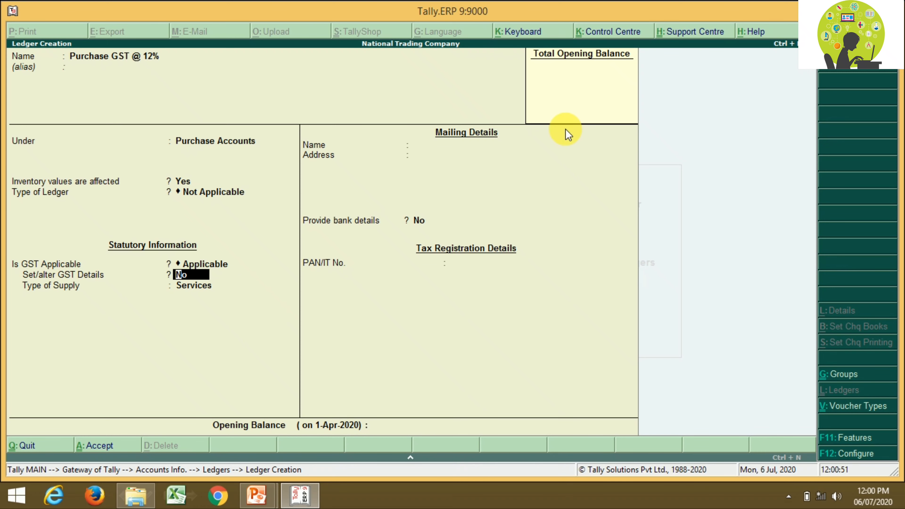
- Open the GST details of the 12% purchase ledger and examine the available natures of transaction without choosing one
{"action": "type", "text": "y"}
{"action": "key", "text": "Return"}
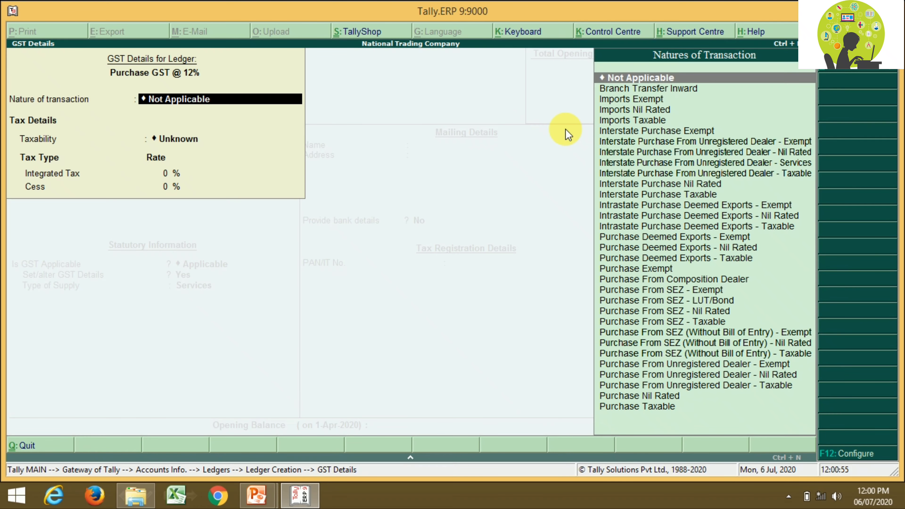
{"action": "key", "text": "Down"}
{"action": "key", "text": "Down"}
{"action": "key", "text": "Down"}
{"action": "key", "text": "Down"}
{"action": "key", "text": "Down"}
{"action": "key", "text": "Down"}
{"action": "key", "text": "Down"}
{"action": "key", "text": "Down"}
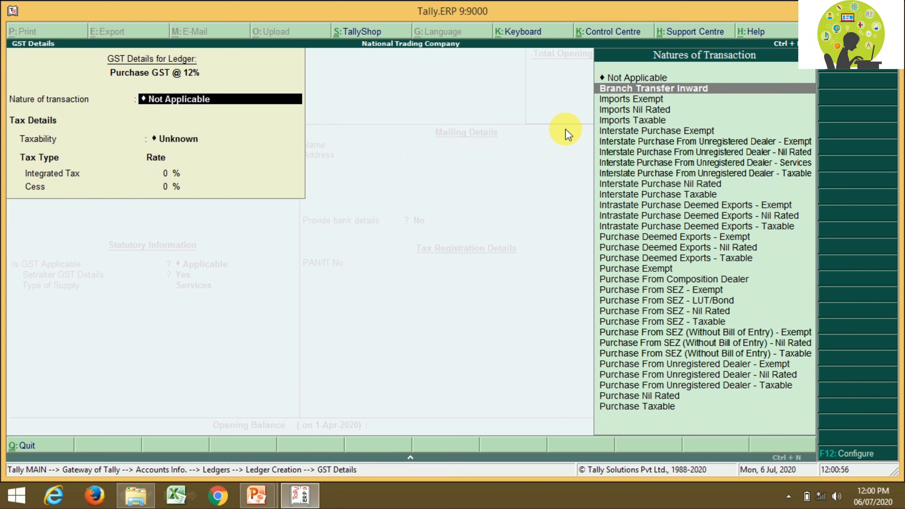
{"action": "key", "text": "Down"}
{"action": "key", "text": "Down"}
{"action": "key", "text": "Down"}
{"action": "key", "text": "Down"}
{"action": "key", "text": "Down"}
{"action": "key", "text": "Down"}
{"action": "key", "text": "Down"}
{"action": "key", "text": "Down"}
{"action": "key", "text": "Down"}
{"action": "key", "text": "Down"}
{"action": "key", "text": "Down"}
{"action": "key", "text": "Down"}
{"action": "key", "text": "Down"}
{"action": "key", "text": "Down"}
{"action": "key", "text": "Down"}
{"action": "key", "text": "Down"}
{"action": "key", "text": "Down"}
{"action": "key", "text": "Down"}
{"action": "key", "text": "Down"}
{"action": "key", "text": "Down"}
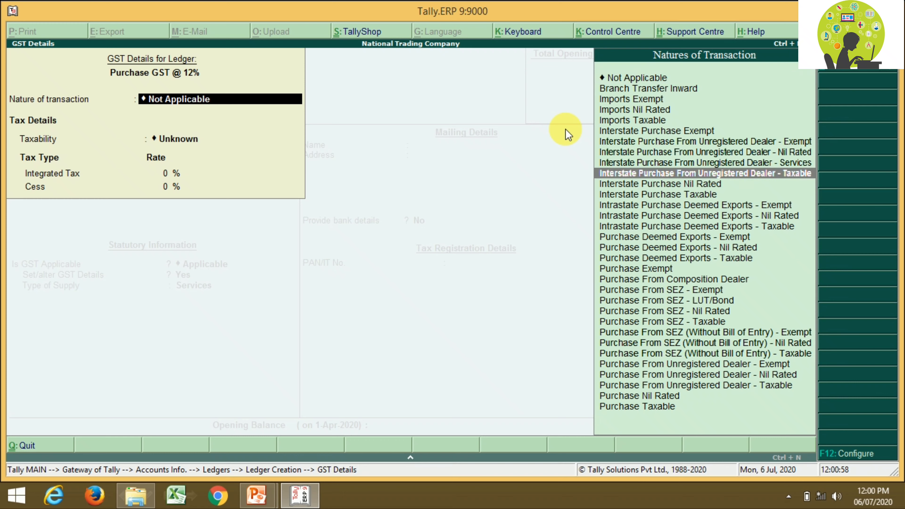
{"action": "key", "text": "Up"}
{"action": "key", "text": "Up"}
{"action": "key", "text": "Up"}
{"action": "key", "text": "Up"}
{"action": "key", "text": "Up"}
{"action": "key", "text": "Up"}
{"action": "key", "text": "Up"}
{"action": "key", "text": "Up"}
{"action": "key", "text": "Up"}
{"action": "key", "text": "Up"}
{"action": "key", "text": "Up"}
{"action": "key", "text": "Up"}
{"action": "key", "text": "Up"}
{"action": "key", "text": "Up"}
{"action": "key", "text": "Up"}
{"action": "key", "text": "Up"}
{"action": "key", "text": "Up"}
{"action": "key", "text": "Up"}
{"action": "key", "text": "Up"}
{"action": "key", "text": "Up"}
{"action": "key", "text": "Up"}
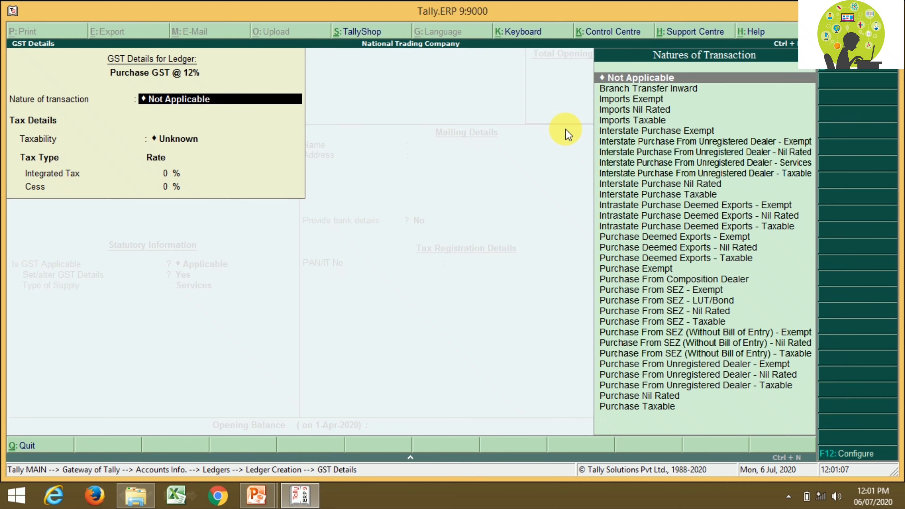
{"action": "key", "text": "Escape"}
{"action": "key", "text": "Escape"}
{"action": "key", "text": "Return"}
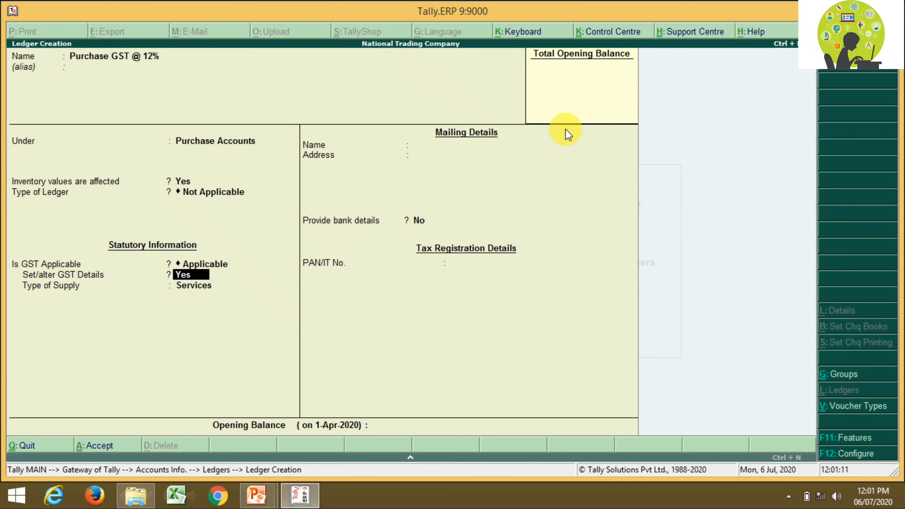
{"action": "key", "text": "Return"}
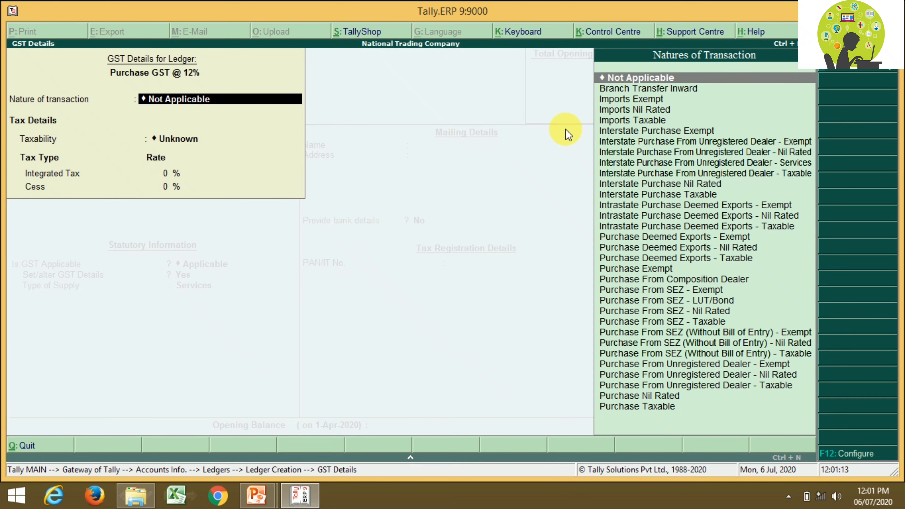
{"action": "key", "text": "Escape"}
{"action": "key", "text": "Return"}
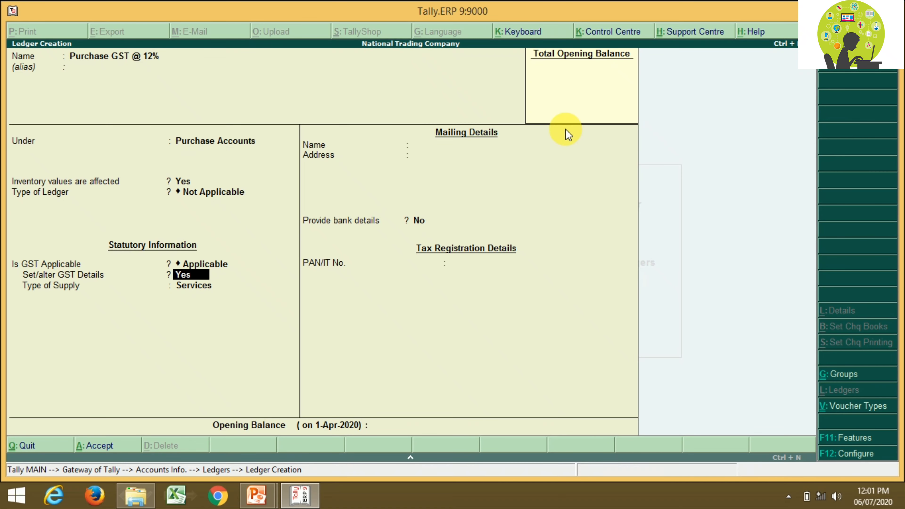
- Set the Set/alter GST Details option to No and the type of supply to Goods
{"action": "type", "text": "n"}
{"action": "key", "text": "Return"}
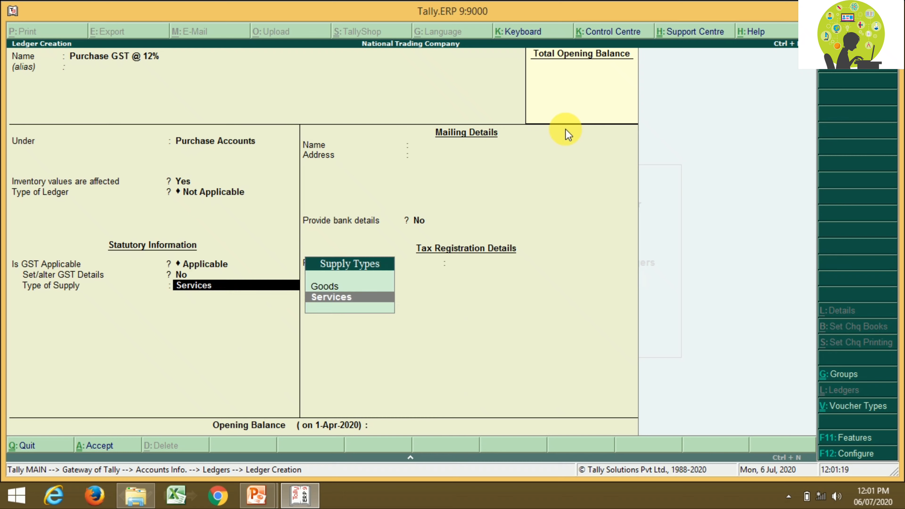
{"action": "key", "text": "Up"}
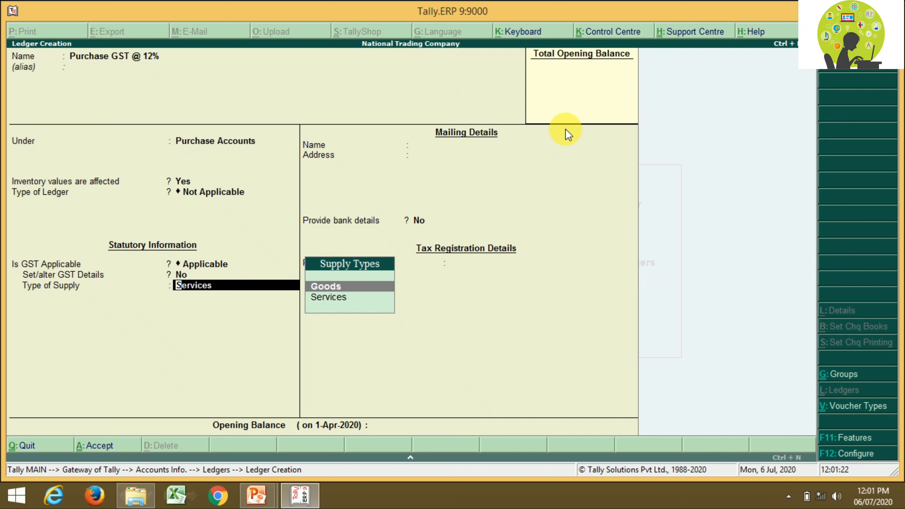
{"action": "key", "text": "Return"}
- Leave the opening balance blank and save the "Purchase GST @ 12%" ledger
{"action": "key", "text": "Return"}
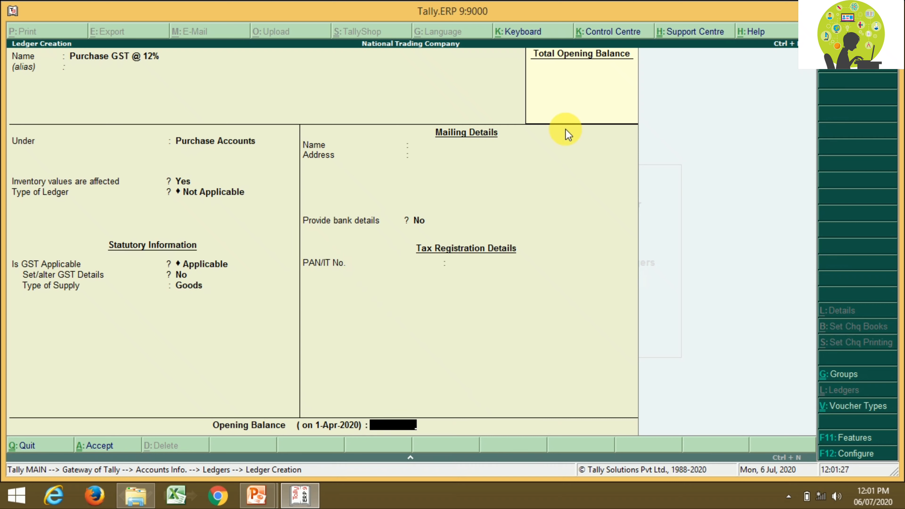
{"action": "key", "text": "Return"}
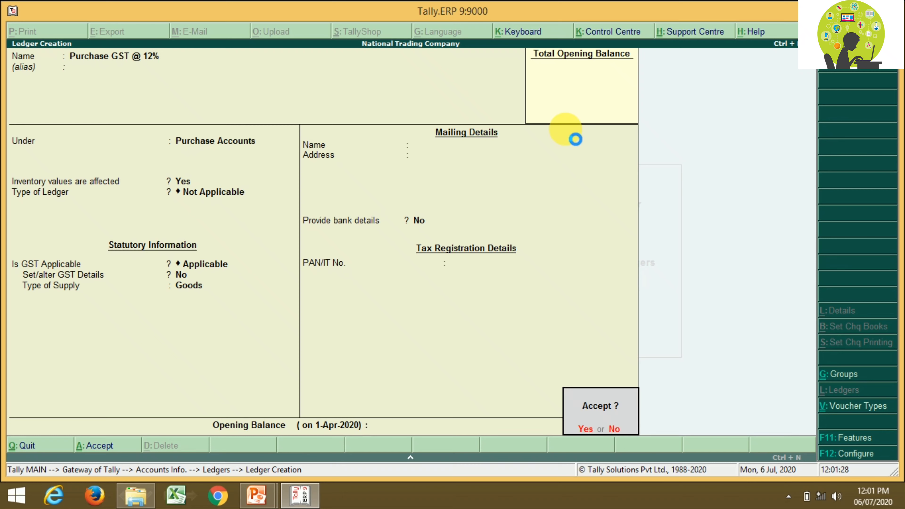
{"action": "key", "text": "Return"}
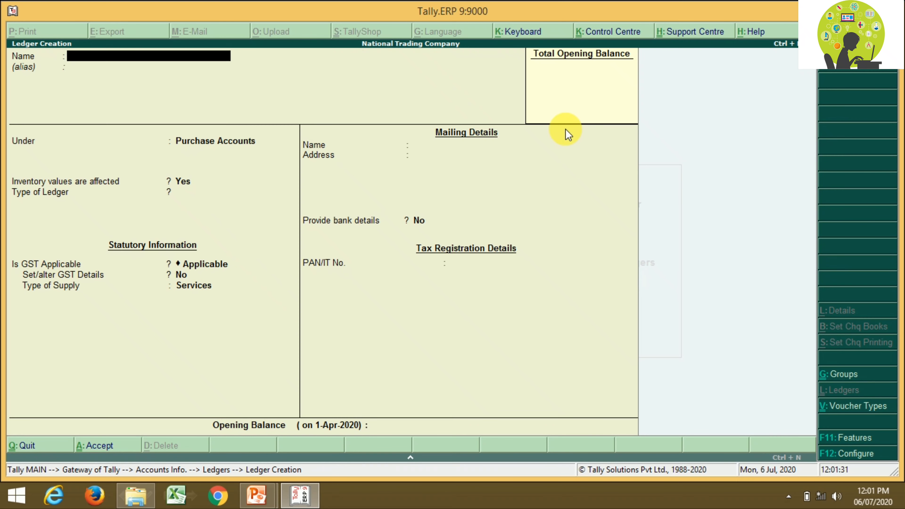
- Name the next new ledger "Purchase GST @ 18%" and place it under Purchase Accounts
{"action": "type", "text": "Pur"}
{"action": "type", "text": "cahse"}
{"action": "key", "text": "BackSpace"}
{"action": "key", "text": "BackSpace"}
{"action": "key", "text": "BackSpace"}
{"action": "key", "text": "BackSpace"}
{"action": "type", "text": "hase GST @"}
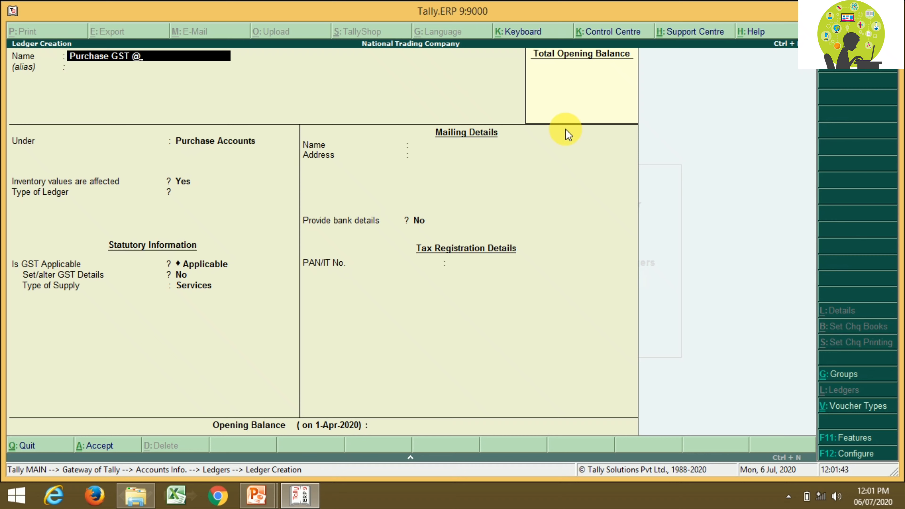
{"action": "type", "text": " 18%"}
{"action": "key", "text": "Return"}
{"action": "key", "text": "Return"}
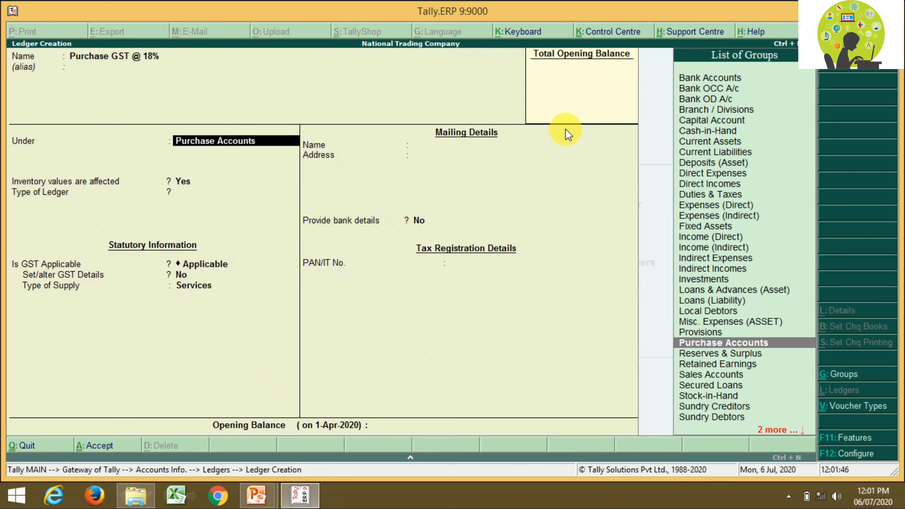
{"action": "key", "text": "Return"}
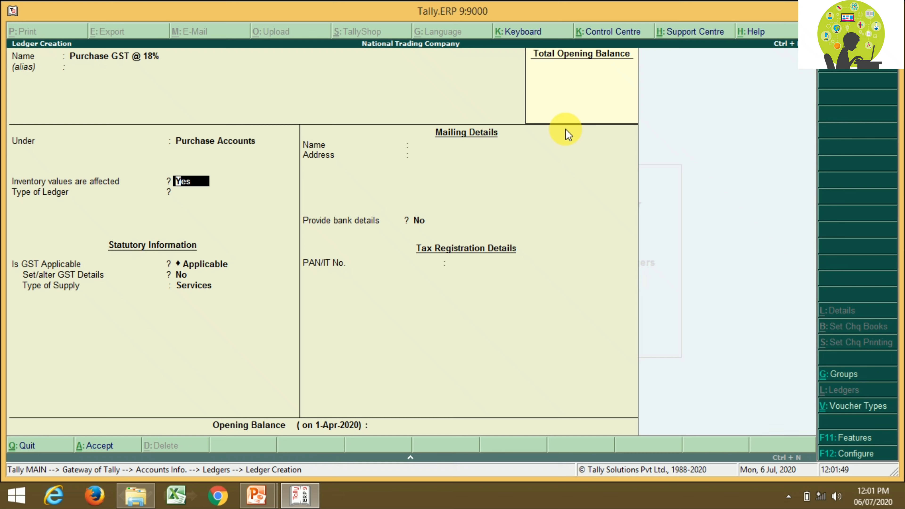
- For the 18% purchase ledger, accept inventory values affected as Yes, ledger type as Not Applicable, and GST as Applicable
{"action": "key", "text": "Return"}
{"action": "key", "text": "Return"}
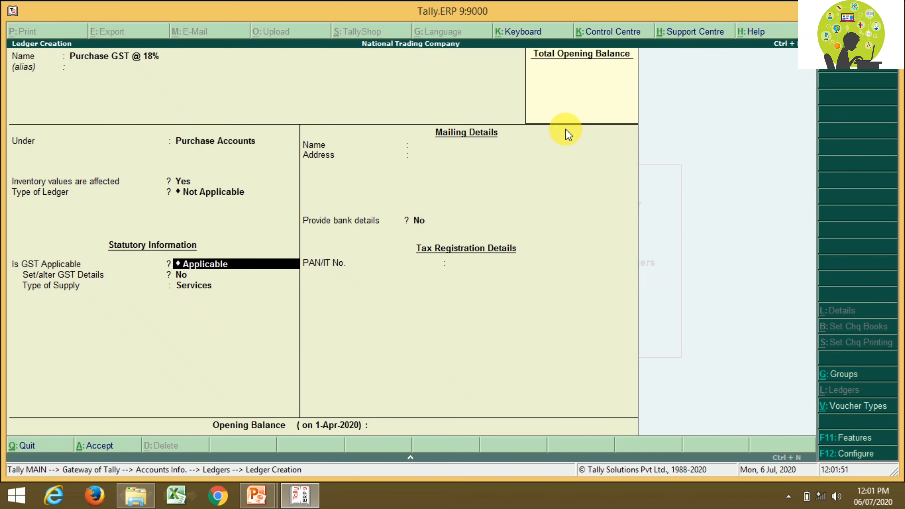
{"action": "key", "text": "Return"}
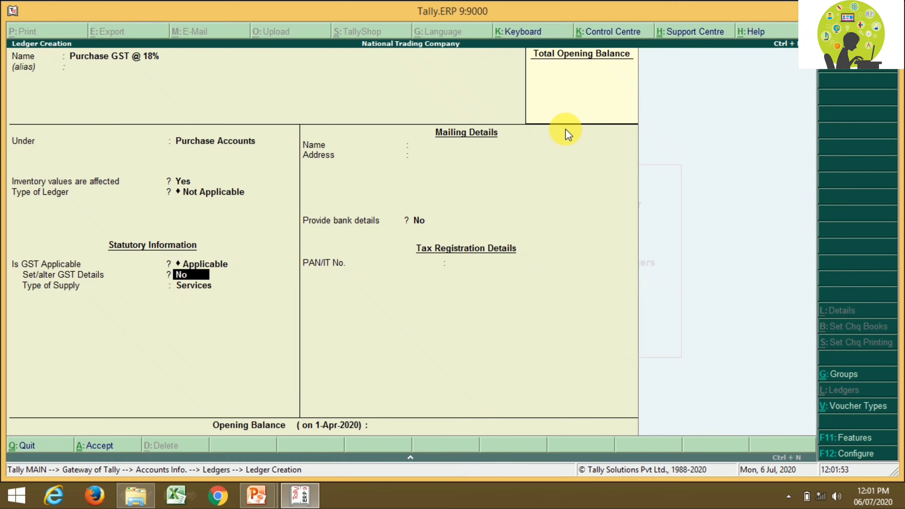
- Keep Set/alter GST Details at No, set the type of supply to Goods, and save the "Purchase GST @ 18%" ledger
{"action": "key", "text": "Return"}
{"action": "key", "text": "Up"}
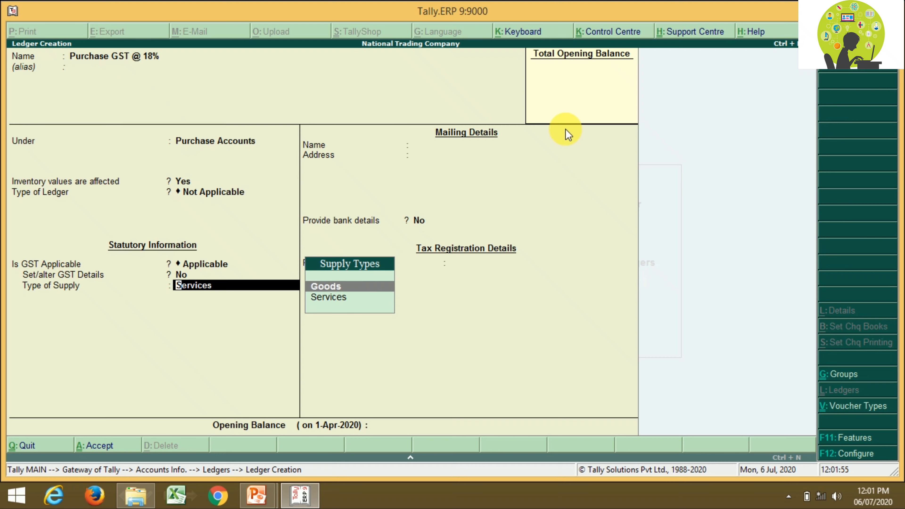
{"action": "key", "text": "Return"}
{"action": "key", "text": "Return"}
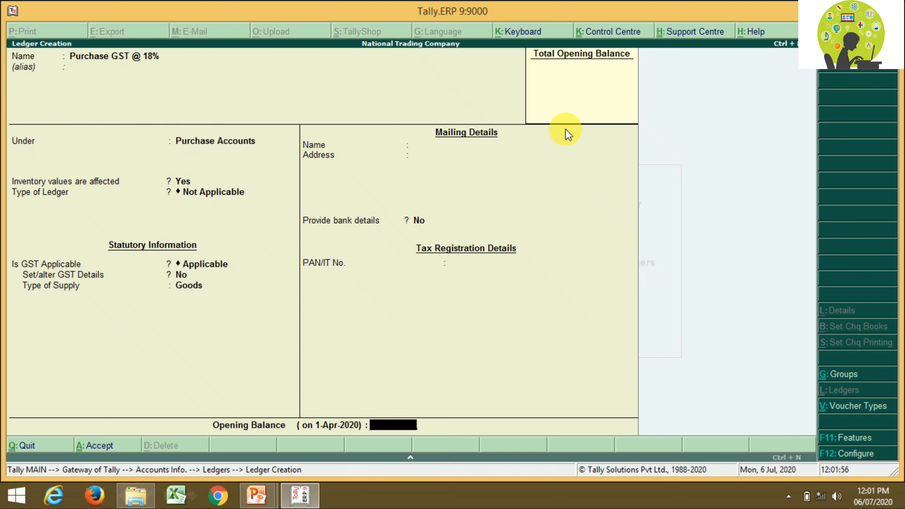
{"action": "key", "text": "Return"}
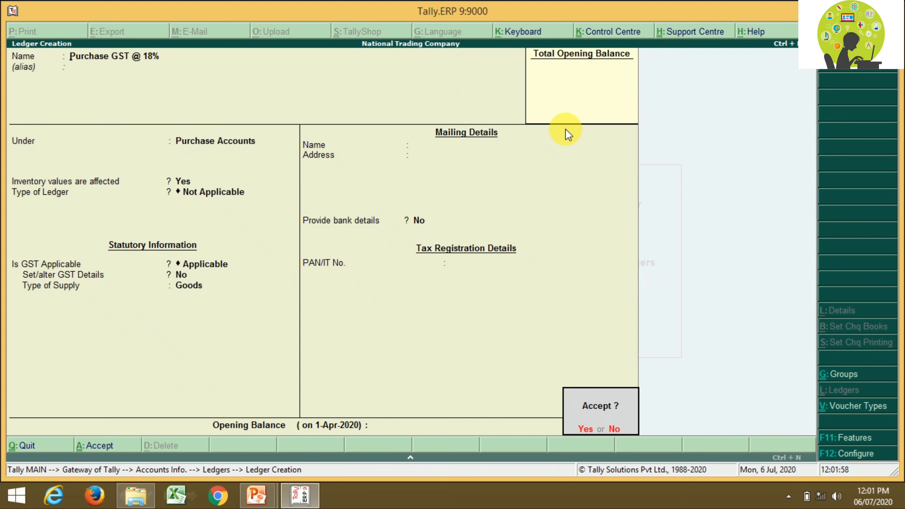
{"action": "key", "text": "Return"}
- Name the next ledger "Purchase GST @ 28%" under Purchase Accounts, with inventory values affected Yes, ledger type Not Applicable and GST Applicable
{"action": "type", "text": "Pu"}
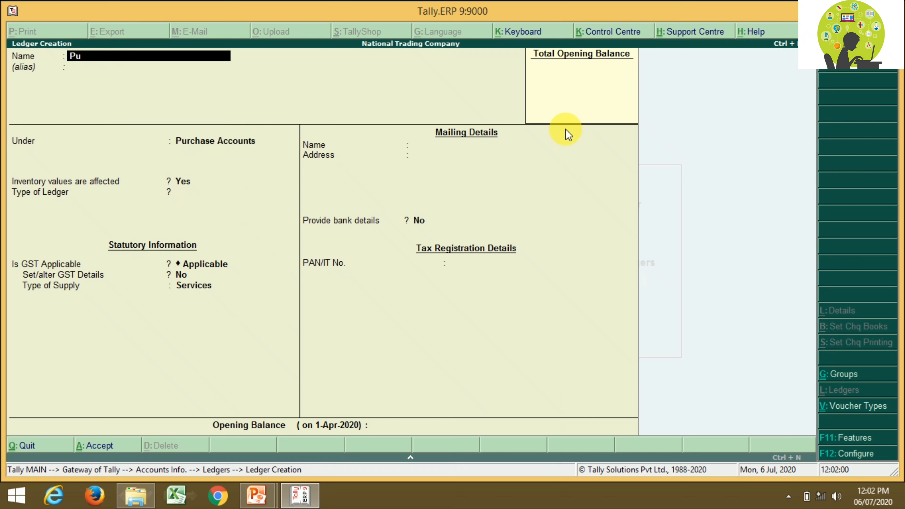
{"action": "type", "text": "rchase GST @ 28%"}
{"action": "key", "text": "Return"}
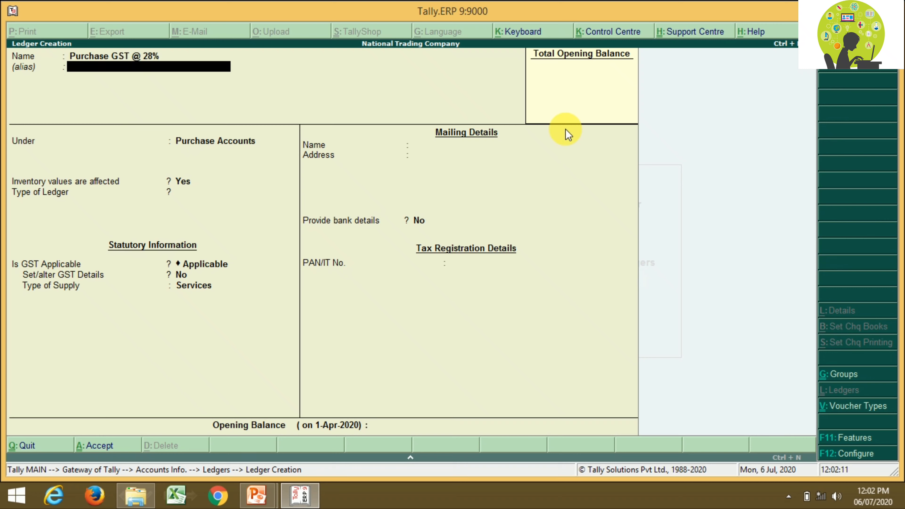
{"action": "key", "text": "Return"}
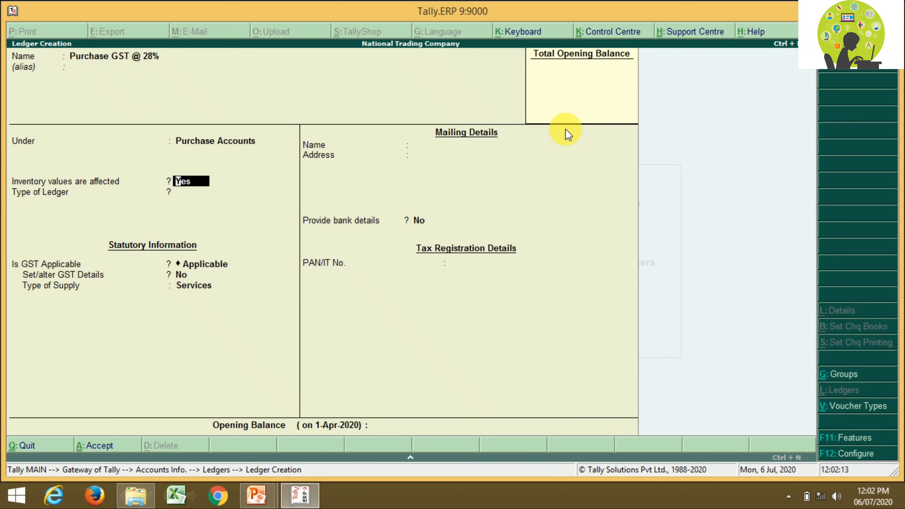
{"action": "key", "text": "Return"}
{"action": "key", "text": "Return"}
{"action": "key", "text": "Return"}
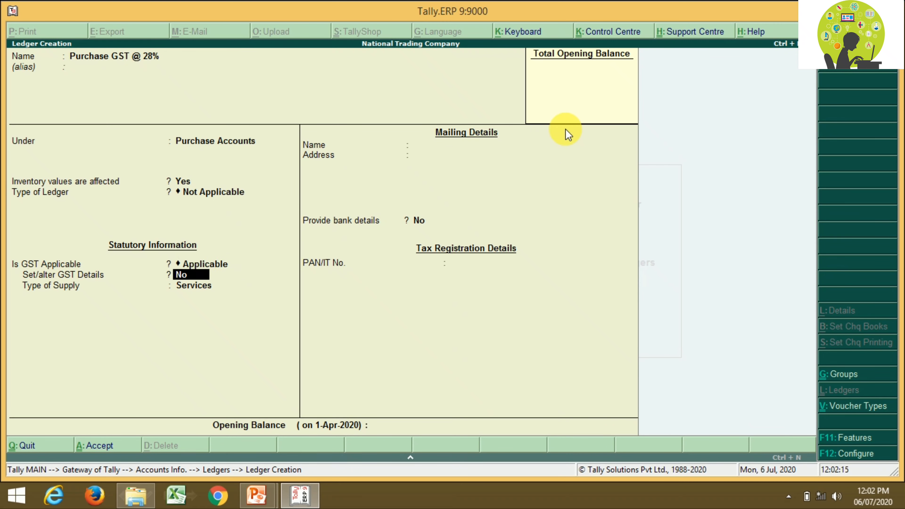
- Set the type of supply to Goods with Set/alter GST Details at No, and save the "Purchase GST @ 28%" ledger
{"action": "key", "text": "Return"}
{"action": "key", "text": "Up"}
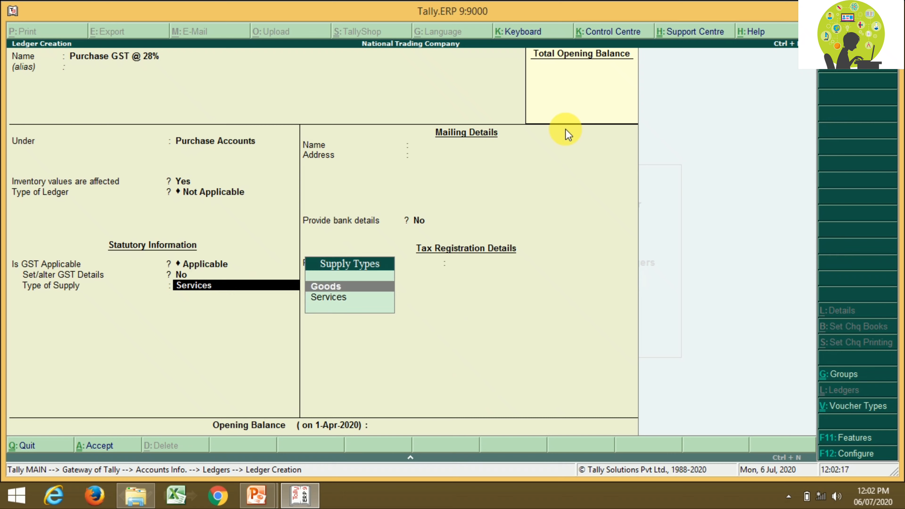
{"action": "key", "text": "Return"}
{"action": "key", "text": "Return"}
{"action": "key", "text": "Return"}
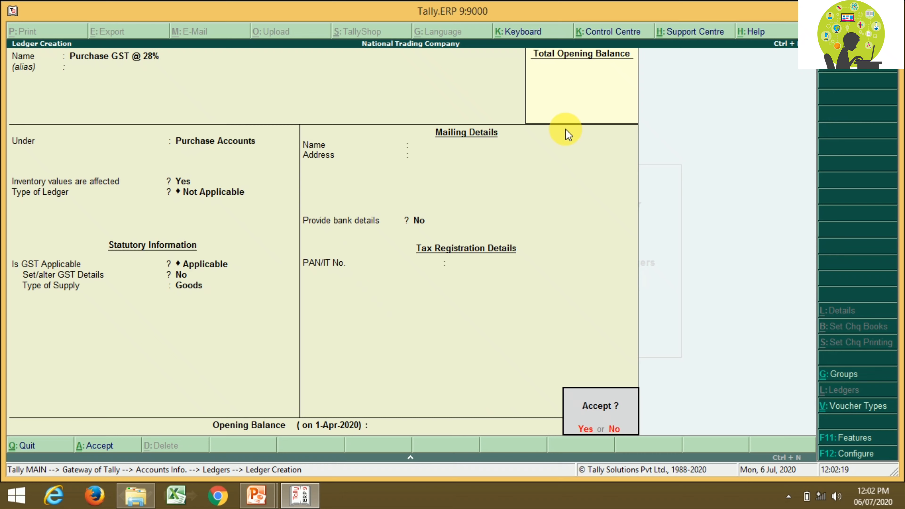
{"action": "key", "text": "Return"}
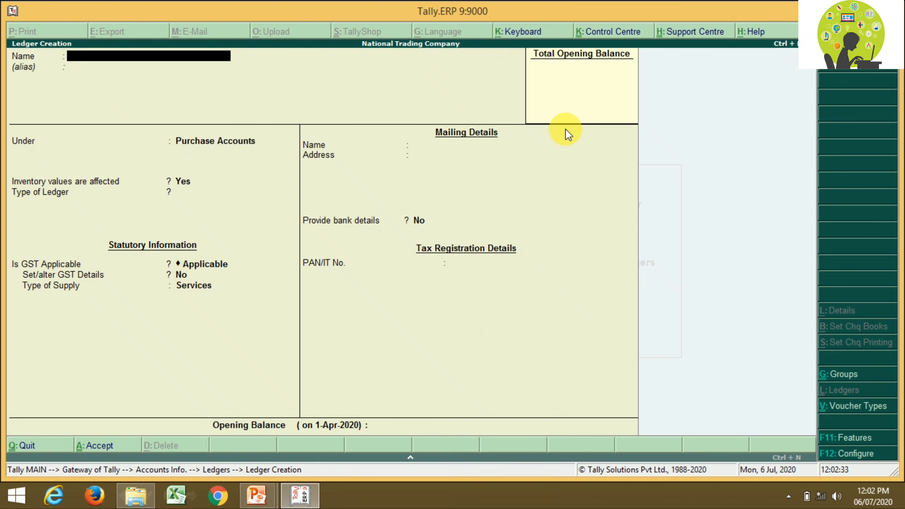
- Leave ledger creation and review the purchase GST ledgers in the single-ledger display list
{"action": "key", "text": "Escape"}
{"action": "key", "text": "Return"}
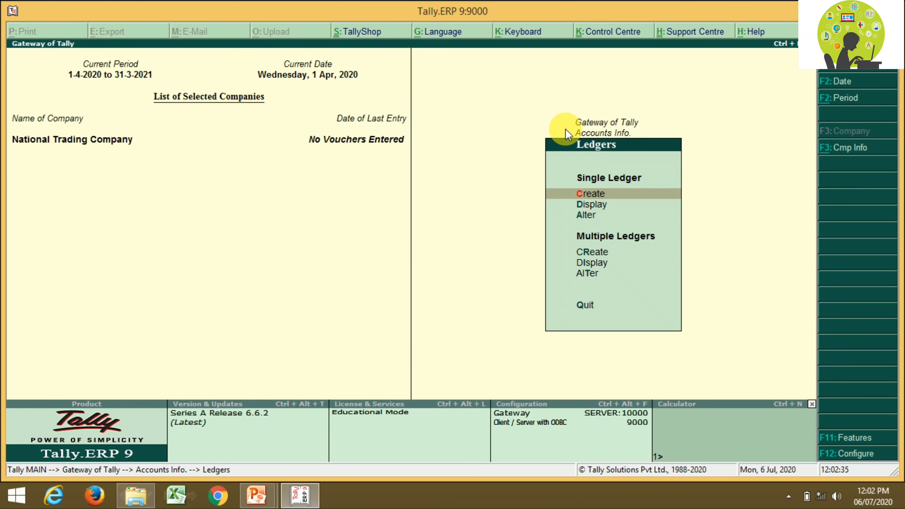
{"action": "key", "text": "Down"}
{"action": "key", "text": "Return"}
{"action": "key", "text": "Down"}
{"action": "key", "text": "Down"}
{"action": "key", "text": "Down"}
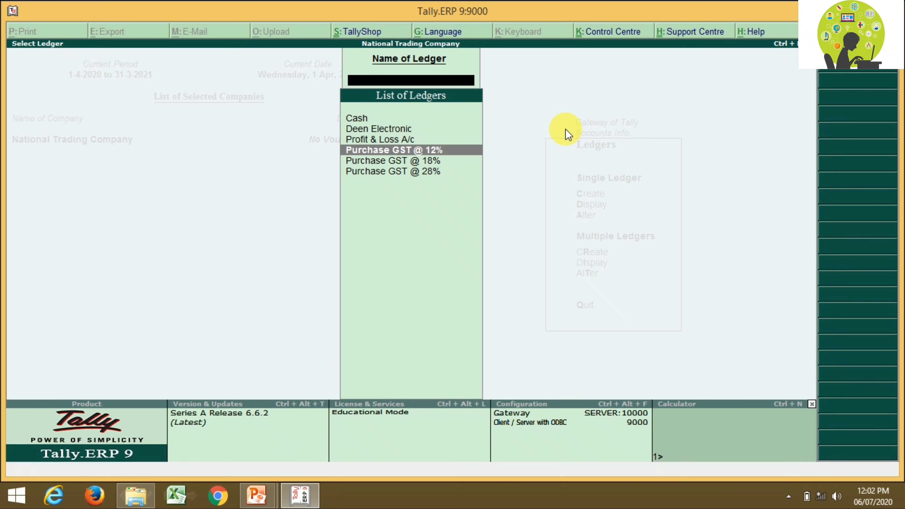
{"action": "key", "text": "Down"}
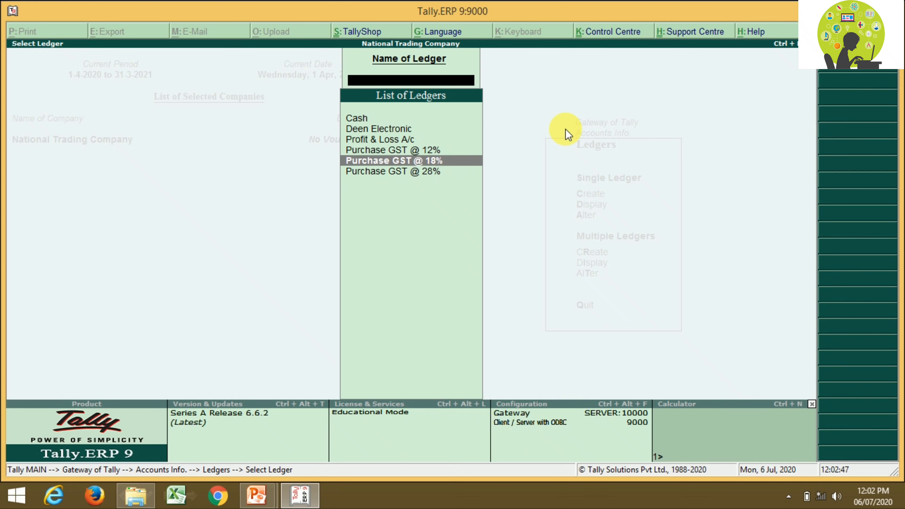
{"action": "key", "text": "Down"}
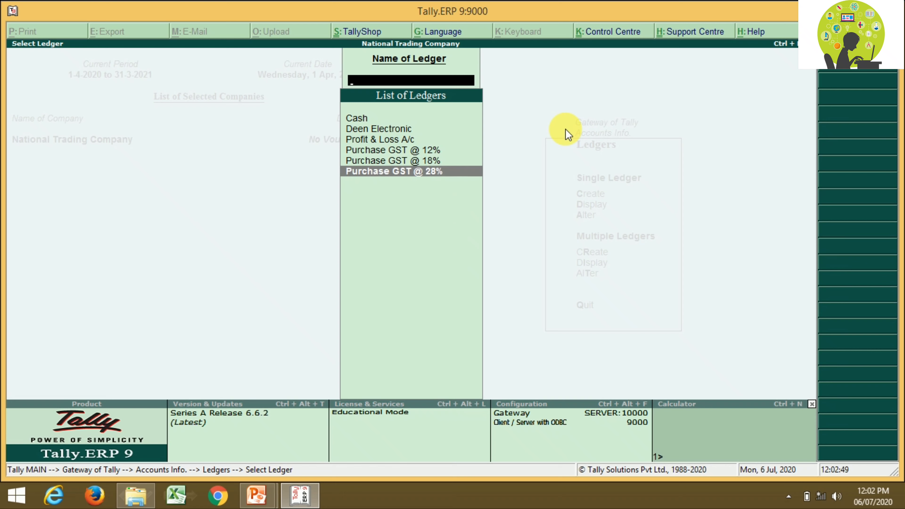
{"action": "key", "text": "Up"}
{"action": "key", "text": "Up"}
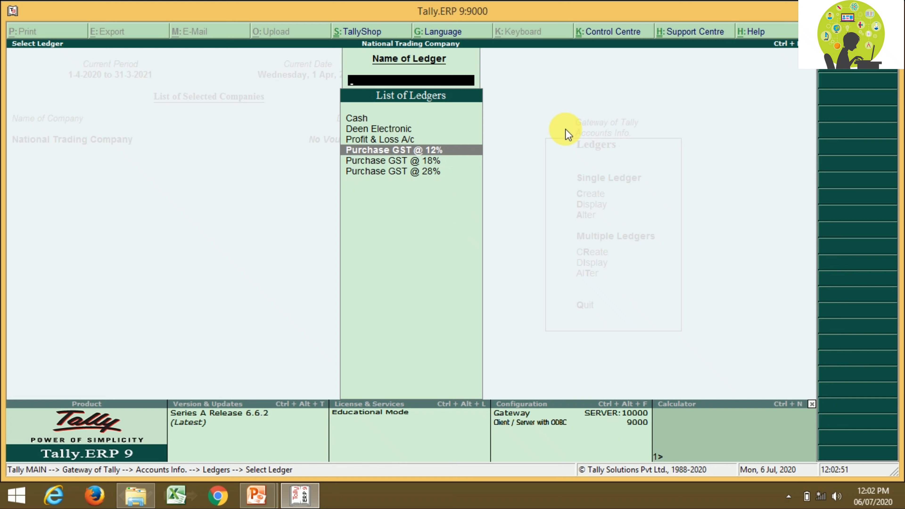
{"action": "key", "text": "Down"}
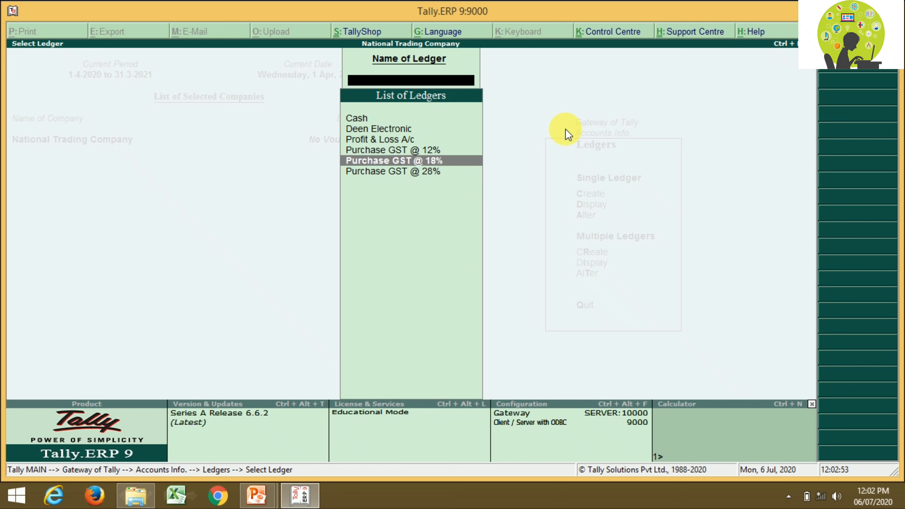
{"action": "key", "text": "Up"}
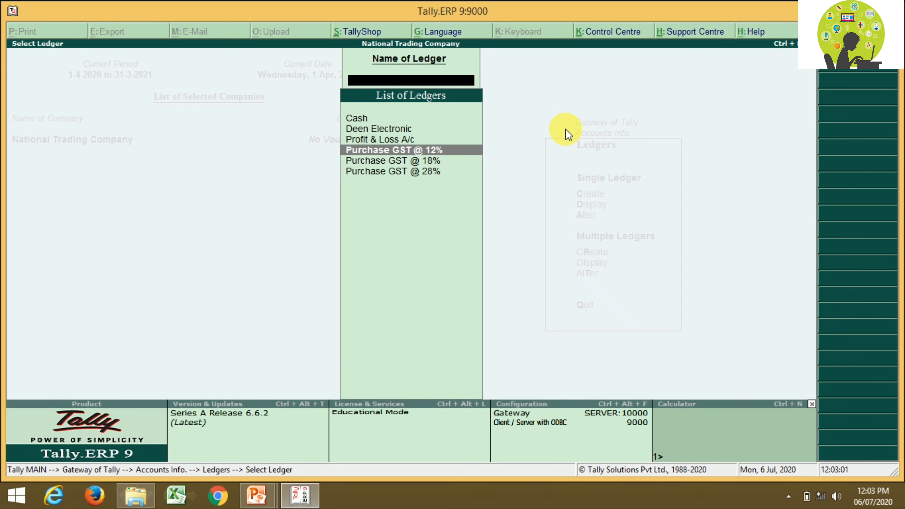
{"action": "key", "text": "Escape"}
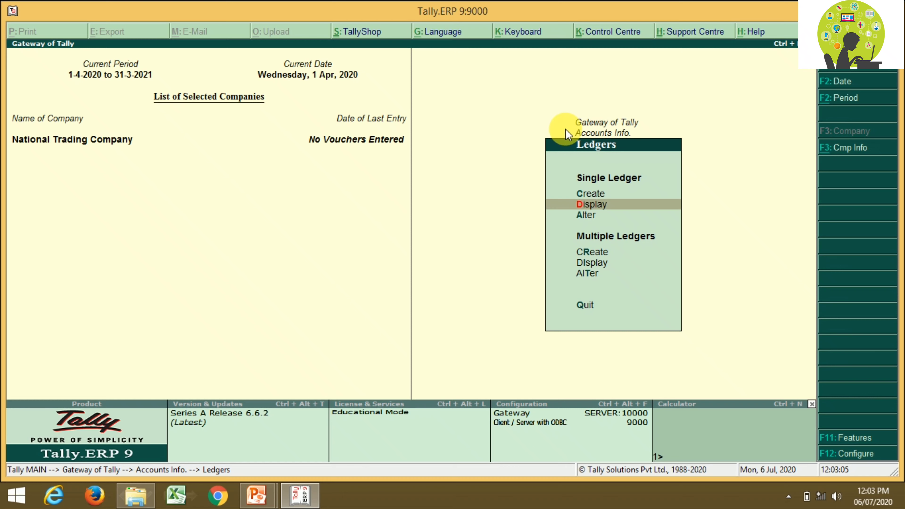
- Open the "Purchase GST @ 12%" ledger for alteration
{"action": "key", "text": "Down"}
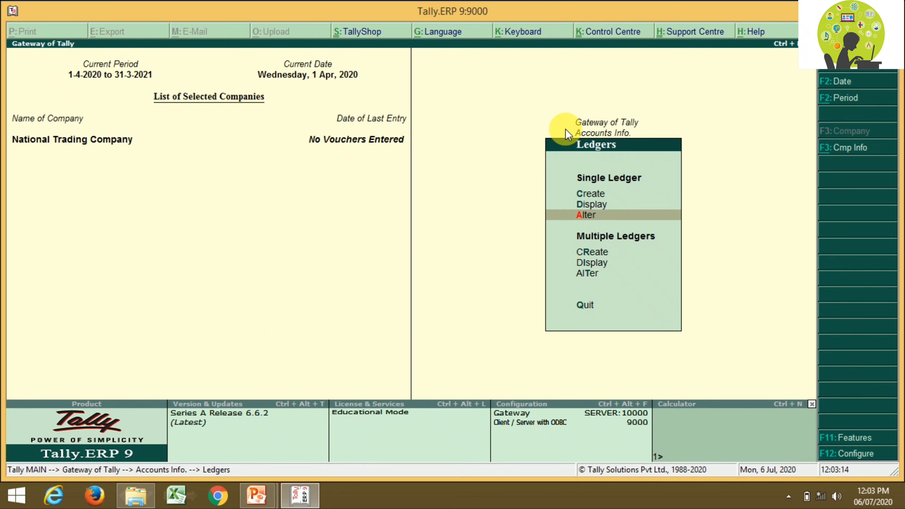
{"action": "key", "text": "Return"}
{"action": "key", "text": "Down"}
{"action": "key", "text": "Down"}
{"action": "key", "text": "Down"}
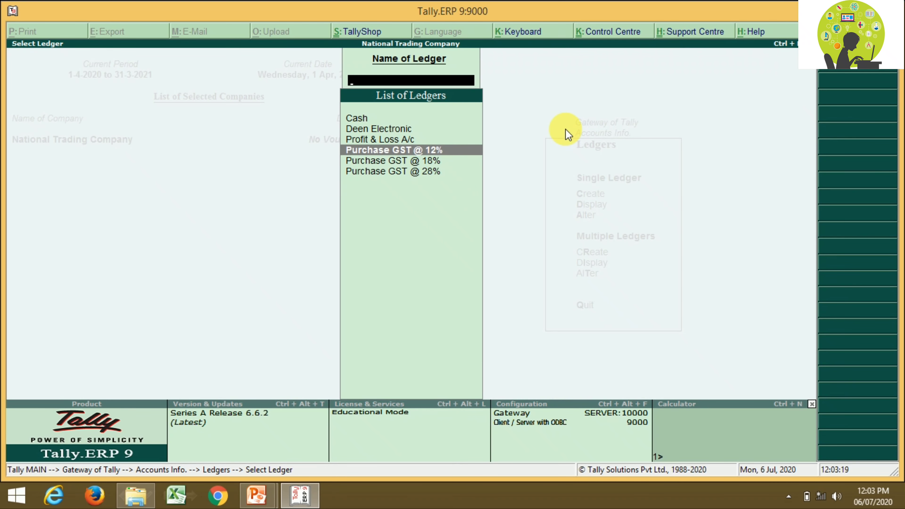
{"action": "key", "text": "Return"}
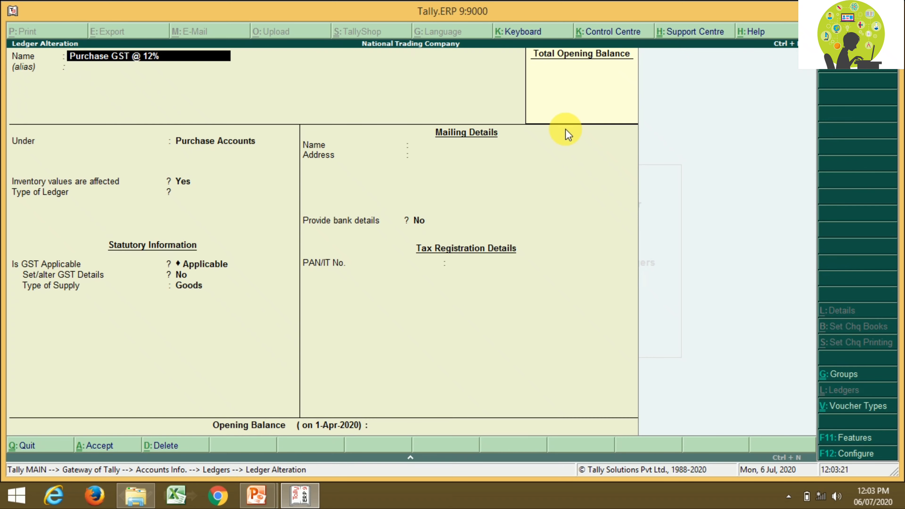
- Set the Set/alter GST Details option to Yes for the 12% purchase ledger to open its GST details
{"action": "key", "text": "Return"}
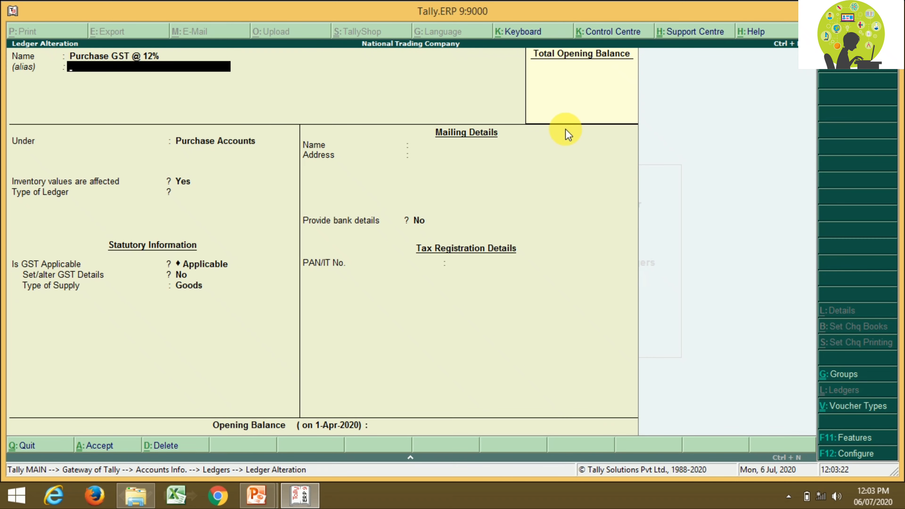
{"action": "key", "text": "Return"}
{"action": "key", "text": "Return"}
{"action": "key", "text": "Return"}
{"action": "key", "text": "Return"}
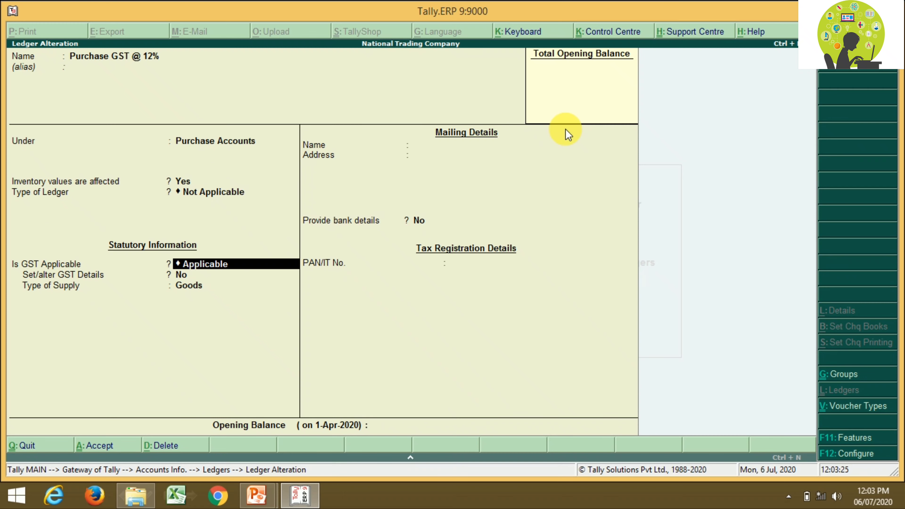
{"action": "key", "text": "Return"}
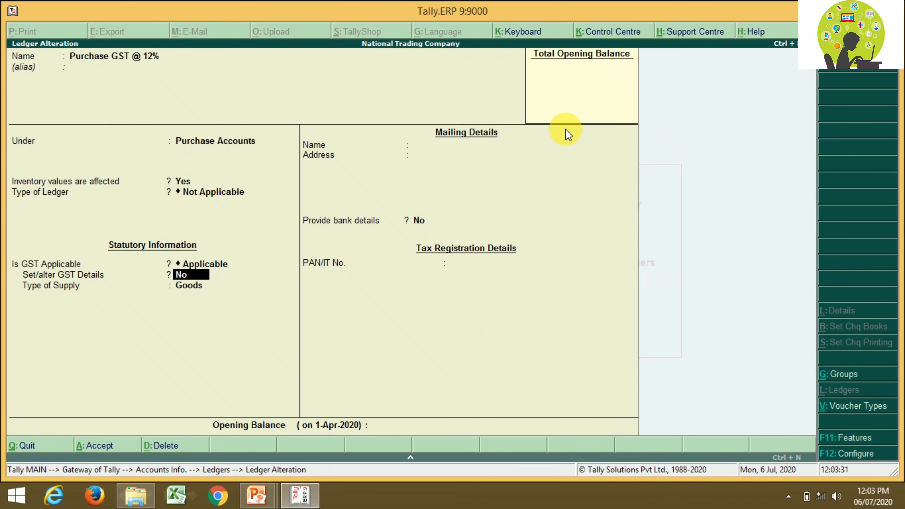
{"action": "type", "text": "y"}
{"action": "key", "text": "Return"}
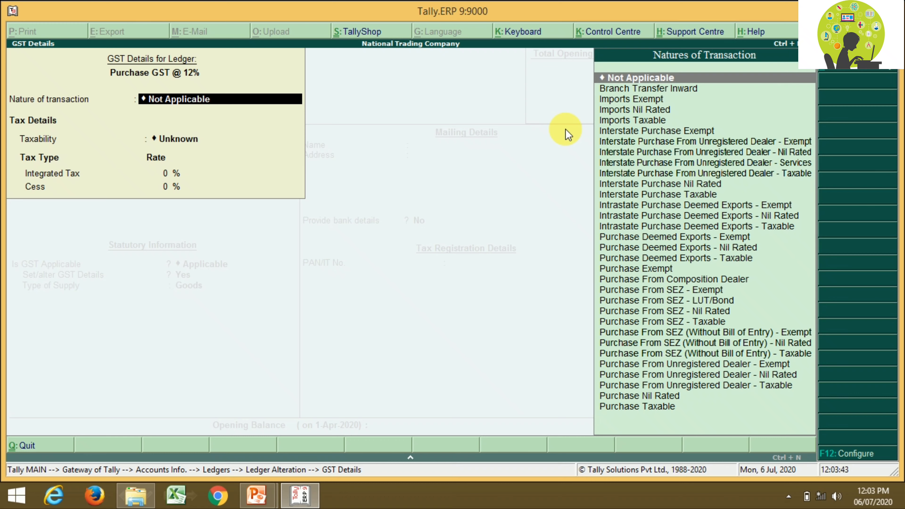
- Look through the available natures of transaction for the 12% purchase ledger
{"action": "key", "text": "Down"}
{"action": "key", "text": "Down"}
{"action": "key", "text": "Down"}
{"action": "key", "text": "Down"}
{"action": "key", "text": "Down"}
{"action": "key", "text": "Down"}
{"action": "key", "text": "Down"}
{"action": "key", "text": "Down"}
{"action": "key", "text": "Down"}
{"action": "key", "text": "Down"}
{"action": "key", "text": "Down"}
{"action": "key", "text": "Down"}
{"action": "key", "text": "Down"}
{"action": "key", "text": "Down"}
{"action": "key", "text": "Down"}
{"action": "key", "text": "Down"}
{"action": "key", "text": "Down"}
{"action": "key", "text": "Down"}
{"action": "key", "text": "Down"}
{"action": "key", "text": "Down"}
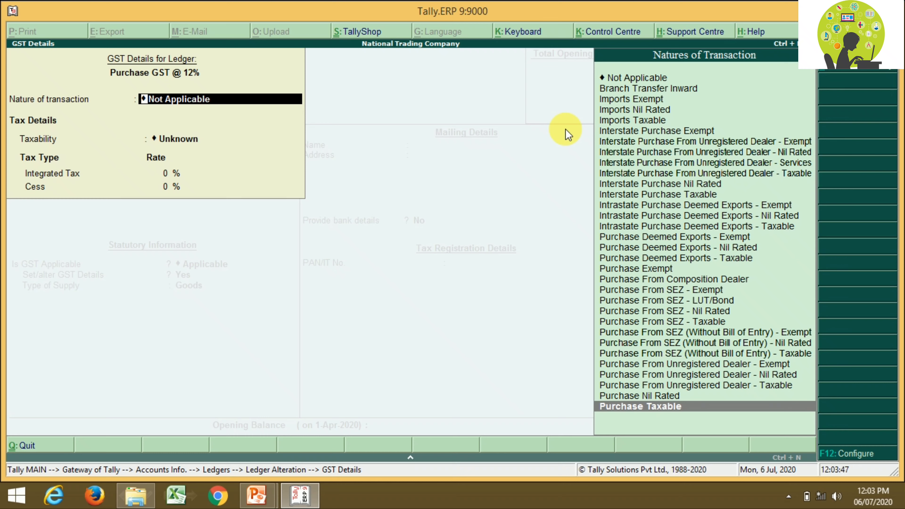
{"action": "key", "text": "Up"}
{"action": "key", "text": "Up"}
{"action": "key", "text": "Up"}
{"action": "key", "text": "Up"}
{"action": "key", "text": "Up"}
{"action": "key", "text": "Up"}
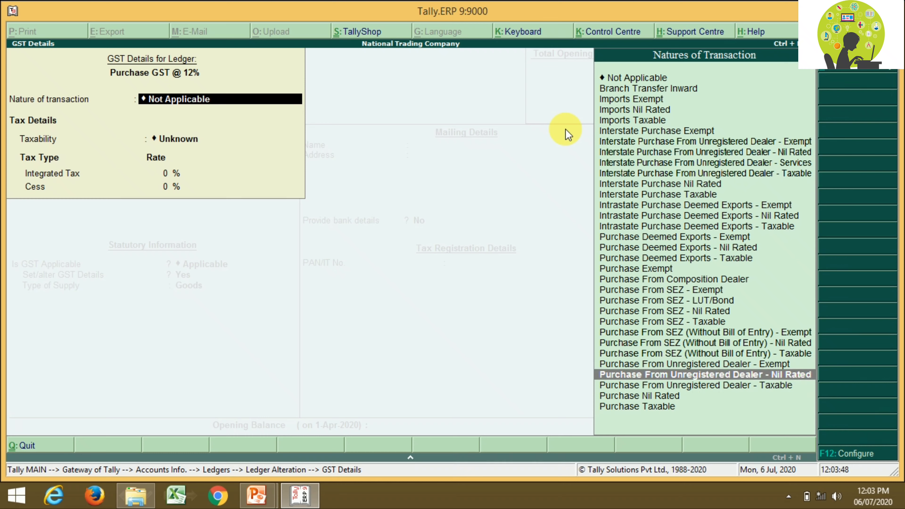
{"action": "key", "text": "Up"}
{"action": "key", "text": "Up"}
{"action": "key", "text": "Up"}
{"action": "key", "text": "Up"}
{"action": "key", "text": "Up"}
{"action": "key", "text": "Up"}
{"action": "key", "text": "Up"}
{"action": "key", "text": "Up"}
{"action": "key", "text": "Up"}
{"action": "key", "text": "Up"}
{"action": "key", "text": "Up"}
{"action": "key", "text": "Up"}
{"action": "key", "text": "Up"}
{"action": "key", "text": "Up"}
{"action": "key", "text": "Up"}
{"action": "key", "text": "Up"}
{"action": "key", "text": "Up"}
{"action": "key", "text": "Up"}
{"action": "key", "text": "Up"}
{"action": "key", "text": "Up"}
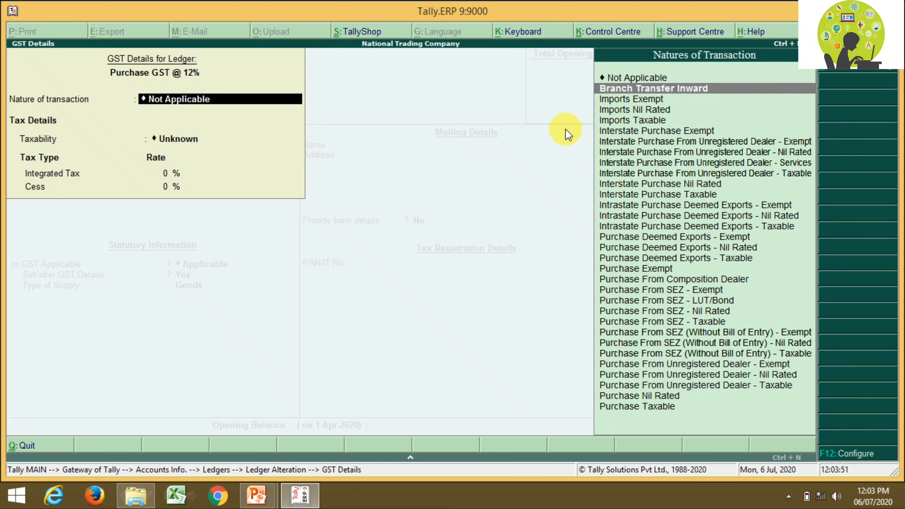
- Set the nature of transaction to Purchase Taxable in the 12% ledger's GST details
{"action": "key", "text": "Down"}
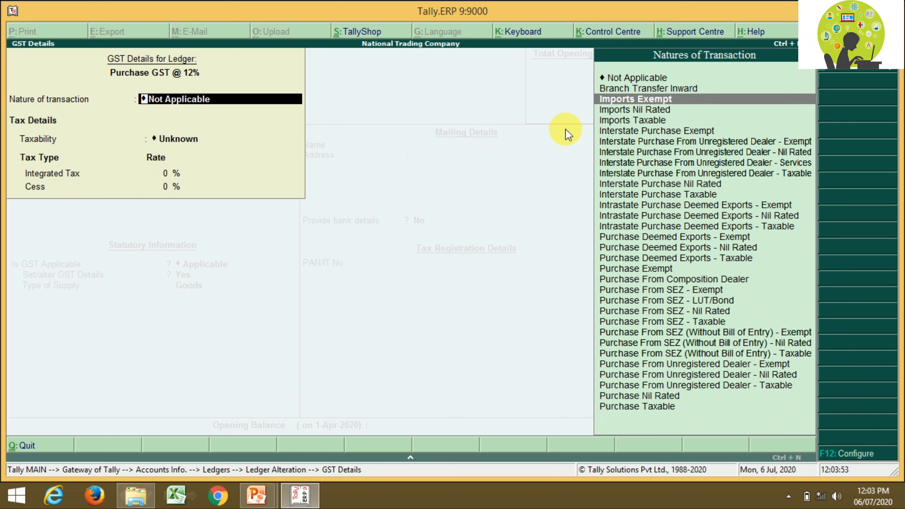
{"action": "key", "text": "Down"}
{"action": "key", "text": "Down"}
{"action": "key", "text": "Down"}
{"action": "key", "text": "Down"}
{"action": "key", "text": "Down"}
{"action": "key", "text": "Down"}
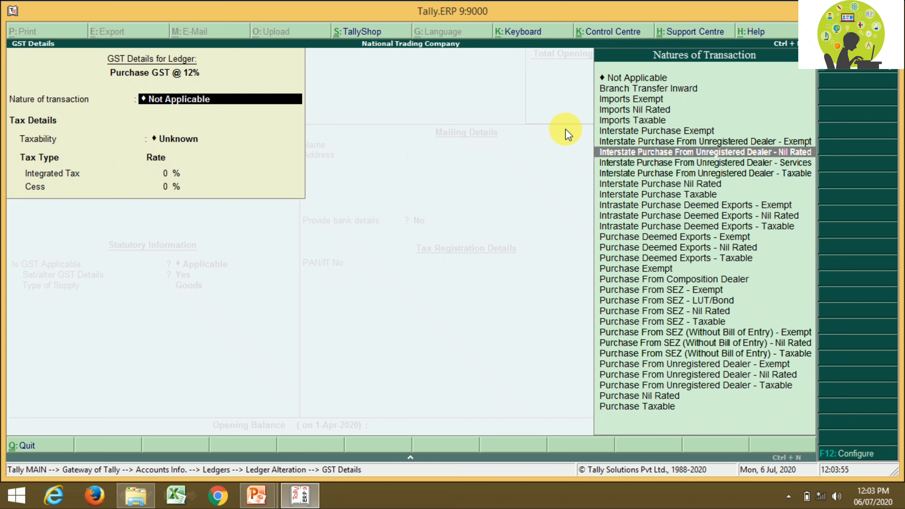
{"action": "key", "text": "Down"}
{"action": "key", "text": "Down"}
{"action": "key", "text": "Down"}
{"action": "key", "text": "Down"}
{"action": "key", "text": "Down"}
{"action": "key", "text": "Down"}
{"action": "key", "text": "Down"}
{"action": "key", "text": "Down"}
{"action": "key", "text": "Down"}
{"action": "key", "text": "Down"}
{"action": "key", "text": "Down"}
{"action": "key", "text": "Down"}
{"action": "key", "text": "Down"}
{"action": "key", "text": "Down"}
{"action": "key", "text": "Down"}
{"action": "key", "text": "Down"}
{"action": "key", "text": "Down"}
{"action": "key", "text": "Down"}
{"action": "key", "text": "Down"}
{"action": "key", "text": "Down"}
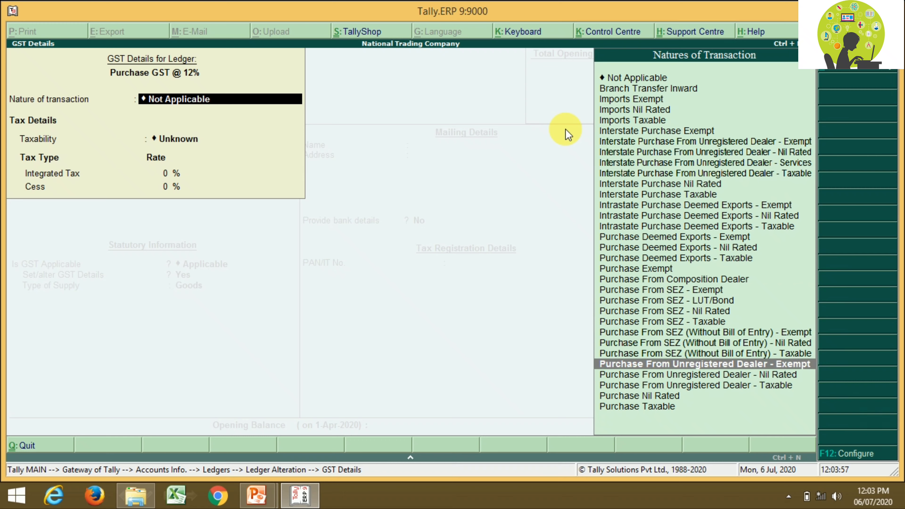
{"action": "key", "text": "Down"}
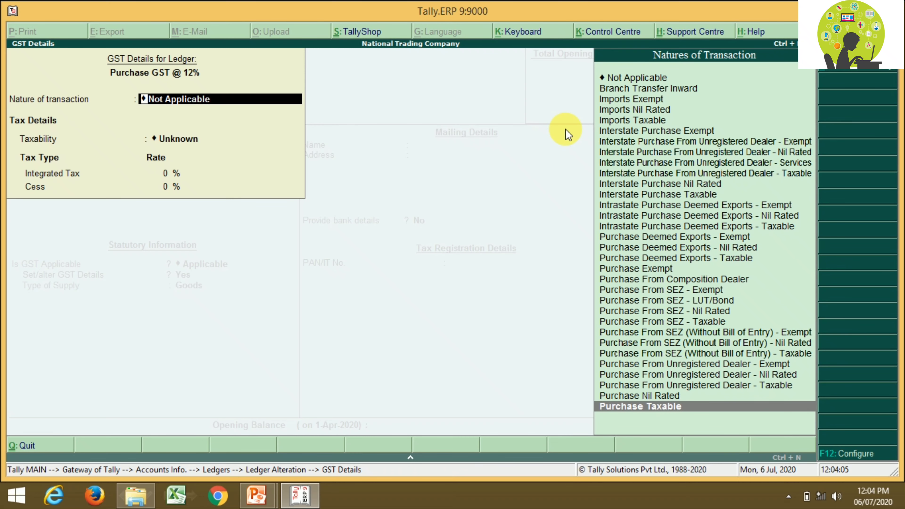
{"action": "key", "text": "Return"}
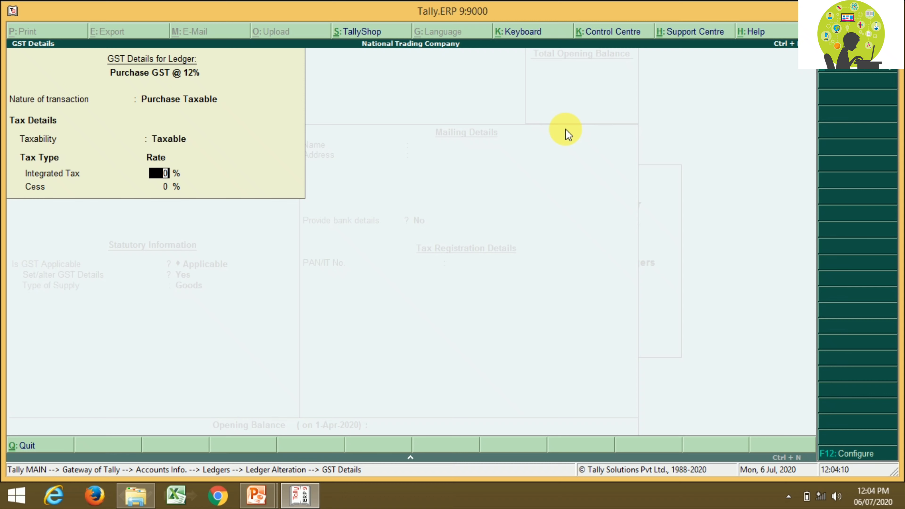
- Set the 12% ledger's integrated tax rate to 12% and try to open the GST details configuration
{"action": "type", "text": "12"}
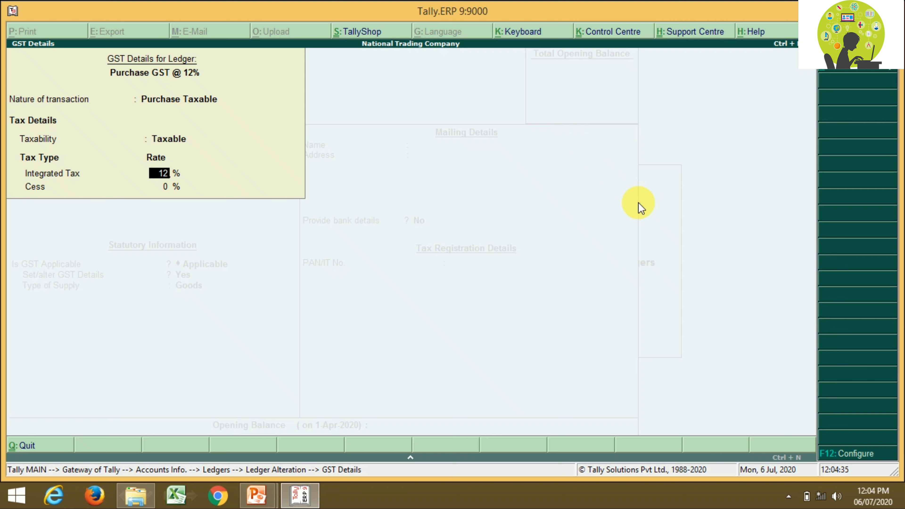
{"action": "left_click", "coordinate": [849, 459]}
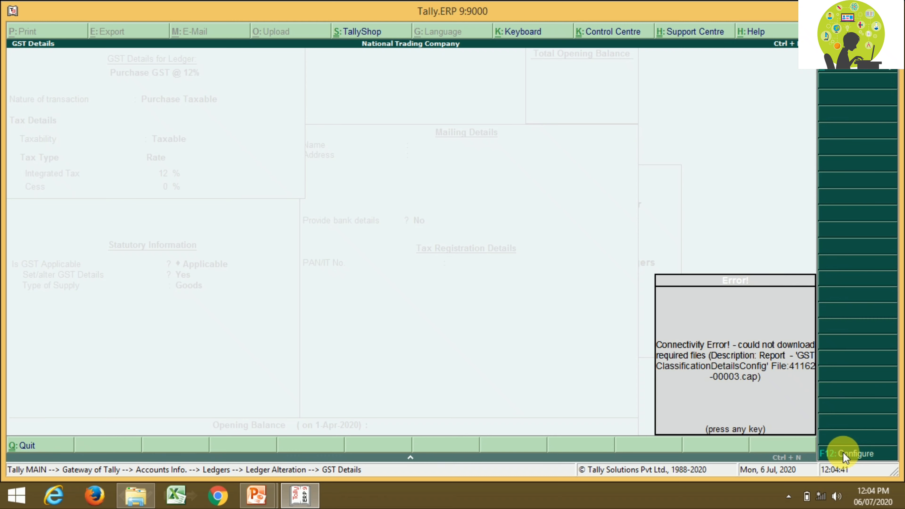
{"action": "left_click", "coordinate": [846, 458]}
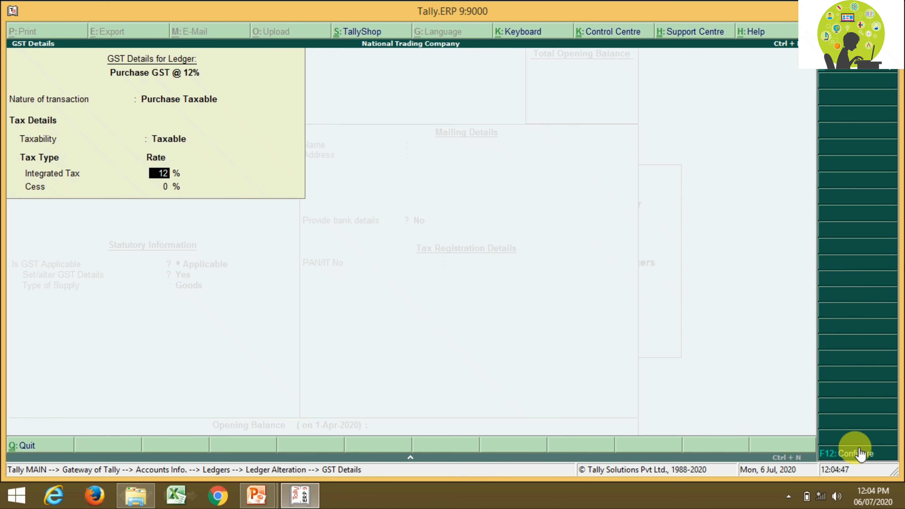
- Open the tax rate history of the 12% ledger and add an entry applicable from 1-Apr-2020
{"action": "left_click", "coordinate": [857, 72]}
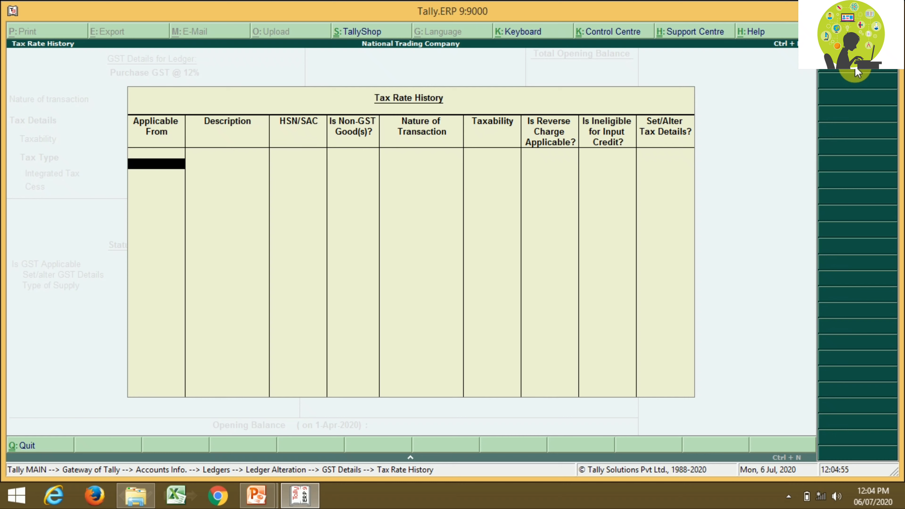
{"action": "type", "text": "1.4."}
{"action": "type", "text": "20"}
{"action": "key", "text": "Return"}
{"action": "key", "text": "Return"}
{"action": "key", "text": "Return"}
{"action": "key", "text": "Return"}
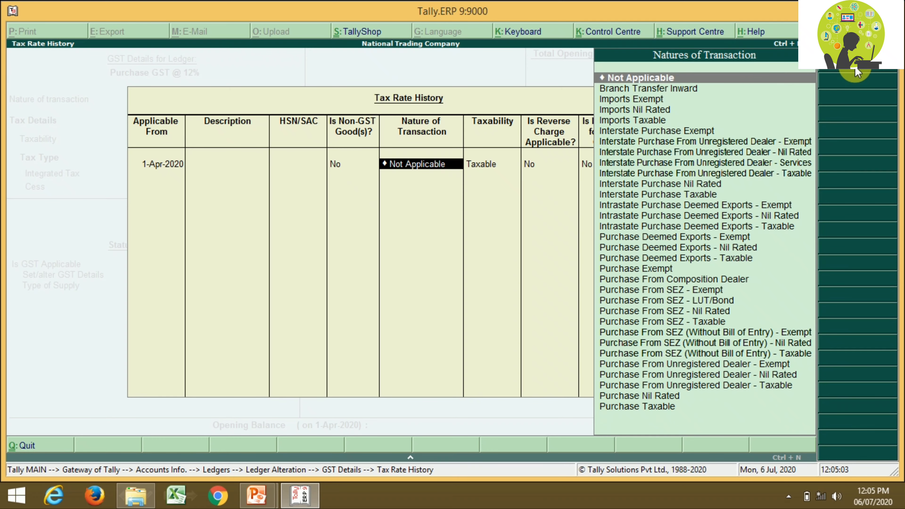
- Set the nature of transaction to Purchase Taxable in the 12% ledger's tax rate history entry
{"action": "type", "text": "Pu"}
{"action": "key", "text": "Down"}
{"action": "key", "text": "Down"}
{"action": "key", "text": "Down"}
{"action": "key", "text": "Down"}
{"action": "key", "text": "Down"}
{"action": "key", "text": "Down"}
{"action": "key", "text": "Down"}
{"action": "key", "text": "Down"}
{"action": "key", "text": "Down"}
{"action": "key", "text": "Down"}
{"action": "key", "text": "Down"}
{"action": "key", "text": "Down"}
{"action": "key", "text": "Down"}
{"action": "key", "text": "Down"}
{"action": "key", "text": "Down"}
{"action": "key", "text": "Down"}
{"action": "key", "text": "Down"}
{"action": "key", "text": "Down"}
{"action": "key", "text": "Down"}
{"action": "key", "text": "Down"}
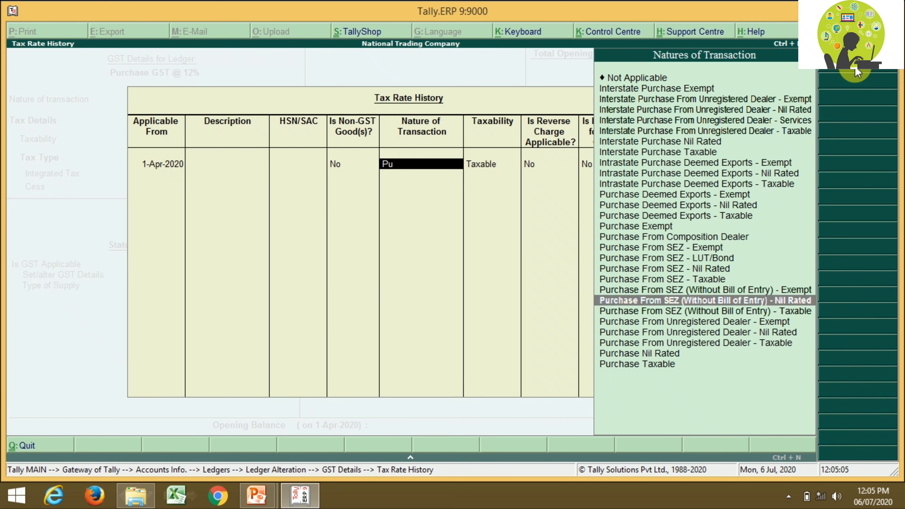
{"action": "key", "text": "Down"}
{"action": "key", "text": "Down"}
{"action": "key", "text": "Down"}
{"action": "key", "text": "Down"}
{"action": "key", "text": "Down"}
{"action": "key", "text": "Down"}
{"action": "key", "text": "Return"}
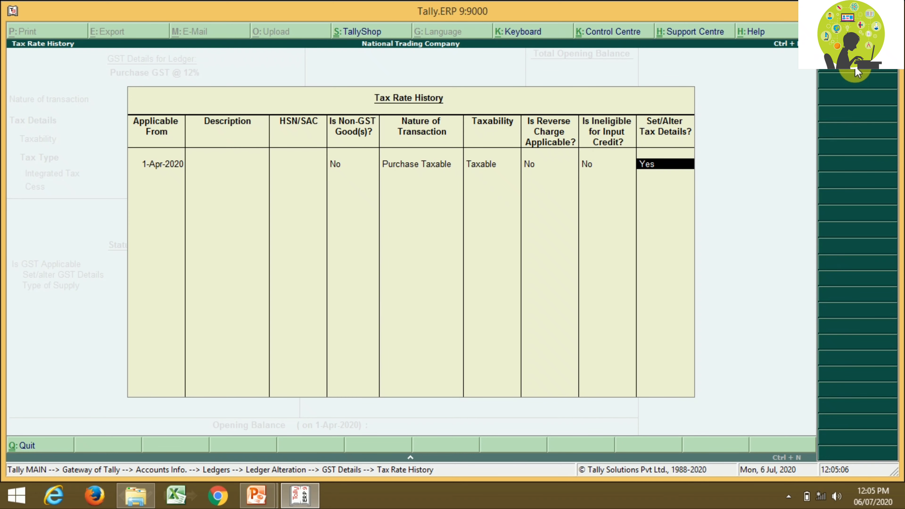
- Set the integrated tax rate to 12% in the GST rate details and complete the 12% ledger's tax rate history
{"action": "key", "text": "Return"}
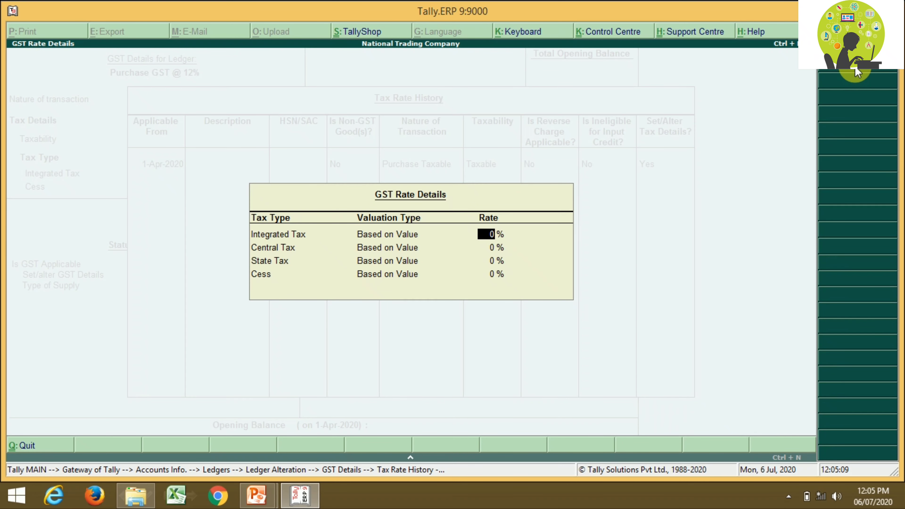
{"action": "type", "text": "12"}
{"action": "key", "text": "Return"}
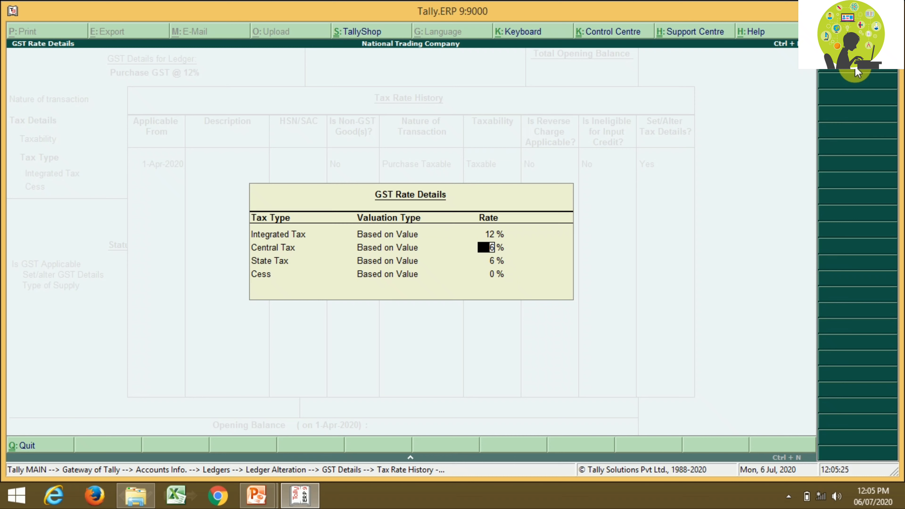
{"action": "key", "text": "Return"}
{"action": "key", "text": "Return"}
{"action": "key", "text": "Return"}
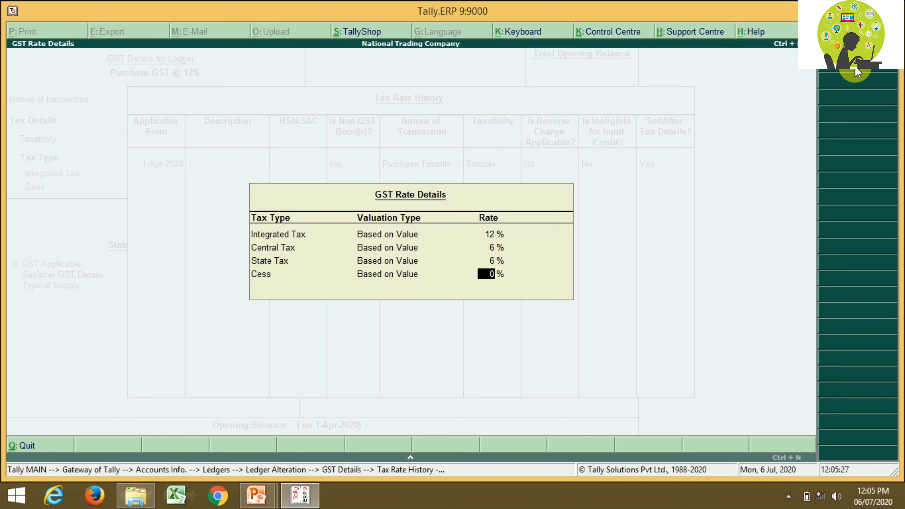
{"action": "key", "text": "Return"}
{"action": "key", "text": "Return"}
{"action": "key", "text": "Return"}
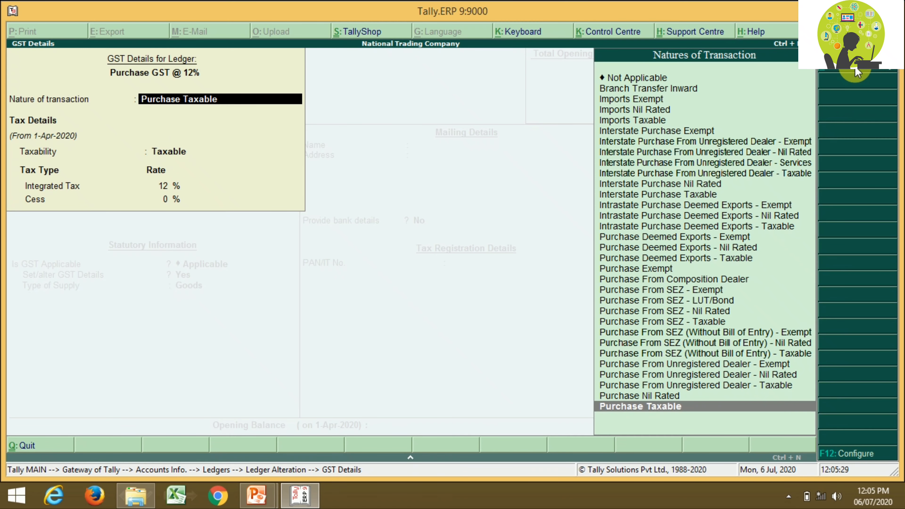
- Accept the GST details of the 12% purchase ledger and save the altered ledger
{"action": "key", "text": "Return"}
{"action": "key", "text": "Return"}
{"action": "key", "text": "Return"}
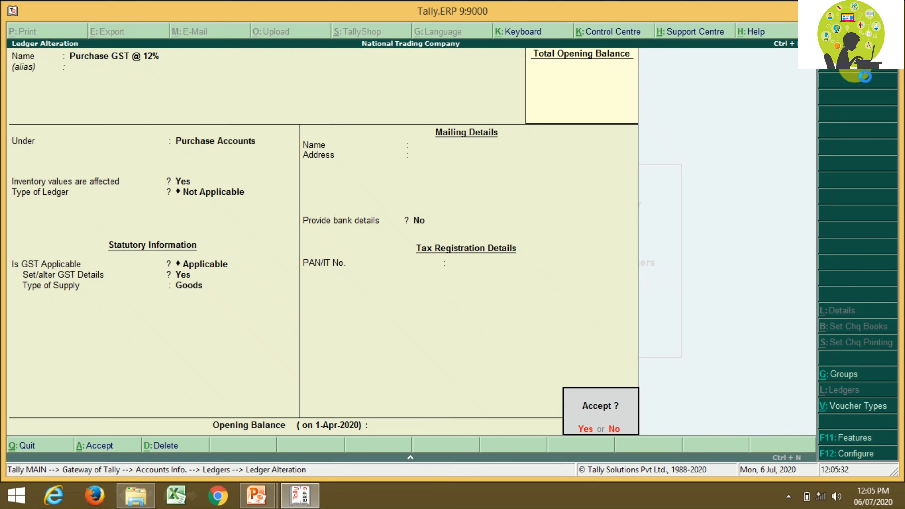
{"action": "key", "text": "y"}
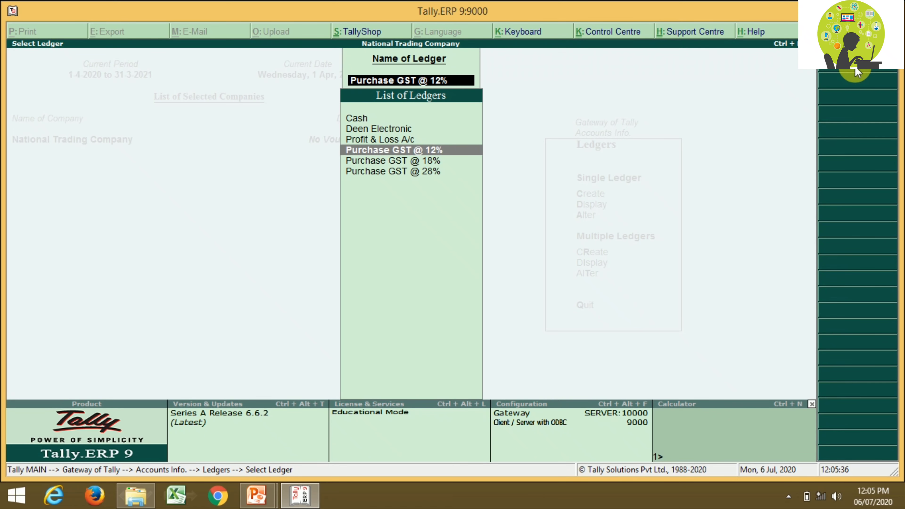
- Open the "Purchase GST @ 18%" ledger for alteration and set its Set/alter GST Details option to Yes
{"action": "key", "text": "Down"}
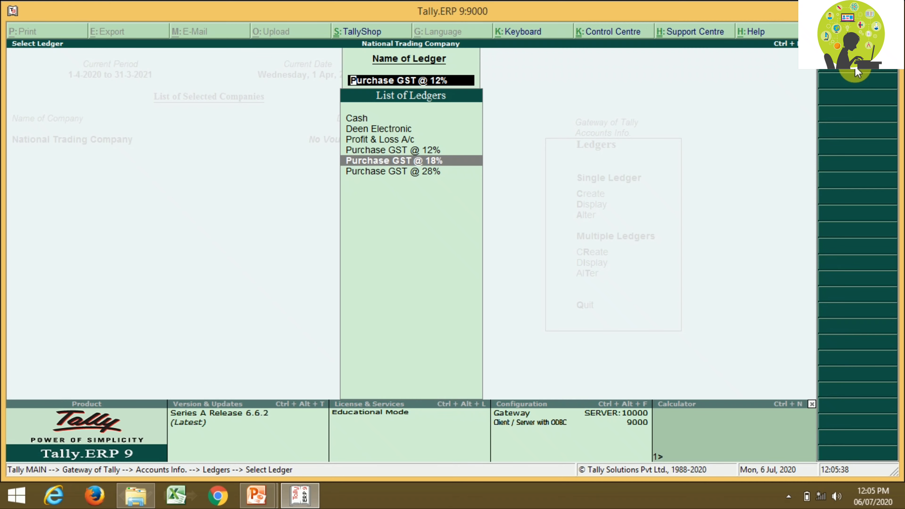
{"action": "key", "text": "Return"}
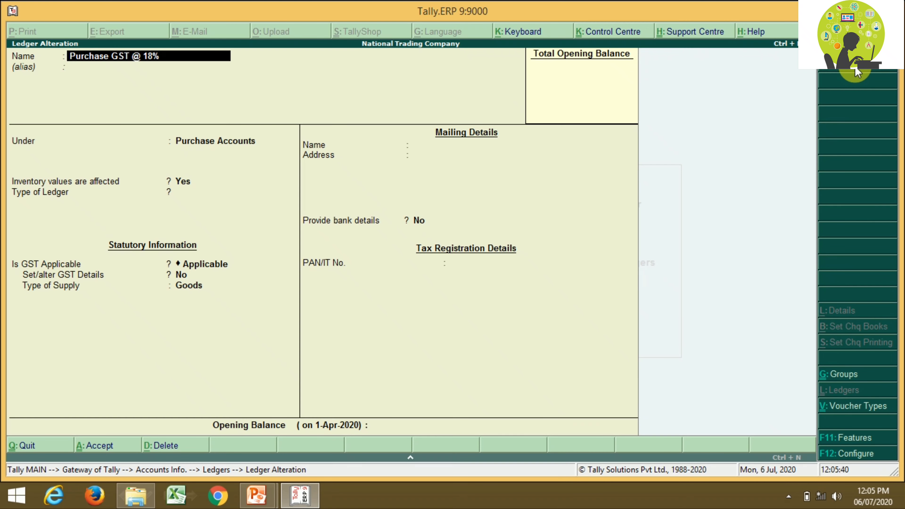
{"action": "key", "text": "Return"}
{"action": "key", "text": "Return"}
{"action": "key", "text": "Return"}
{"action": "key", "text": "Return"}
{"action": "key", "text": "Return"}
{"action": "key", "text": "Return"}
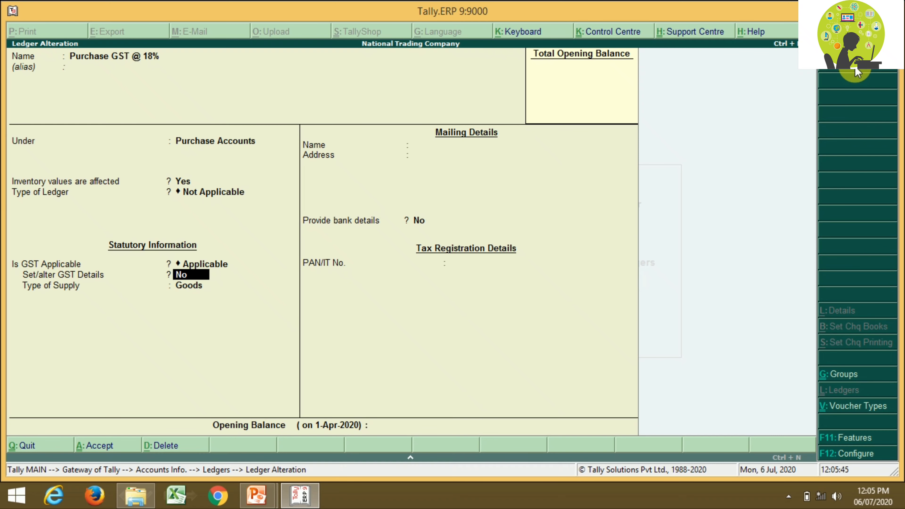
{"action": "type", "text": "y"}
{"action": "key", "text": "Return"}
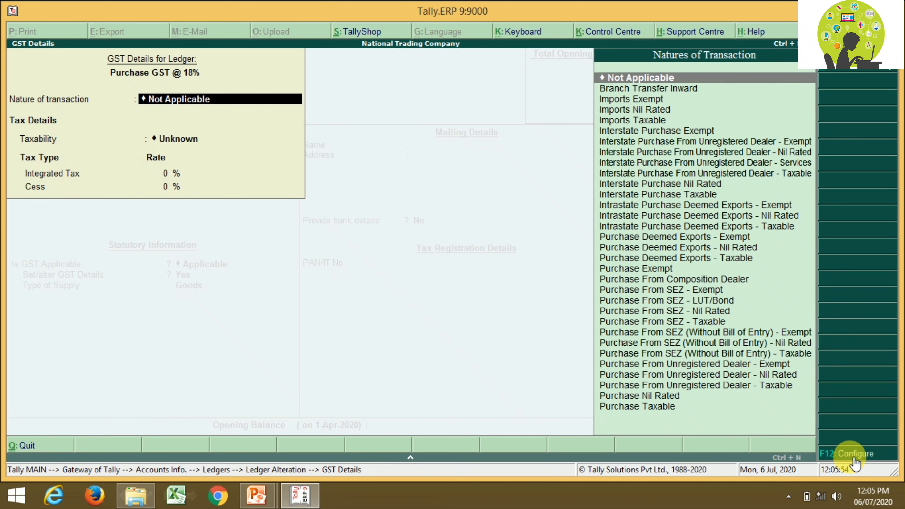
- Set the nature of transaction to Purchase Taxable in the 18% ledger's GST details
{"action": "type", "text": "Pu"}
{"action": "key", "text": "Down"}
{"action": "key", "text": "Down"}
{"action": "key", "text": "Down"}
{"action": "key", "text": "Down"}
{"action": "key", "text": "Down"}
{"action": "key", "text": "Down"}
{"action": "key", "text": "Down"}
{"action": "key", "text": "Down"}
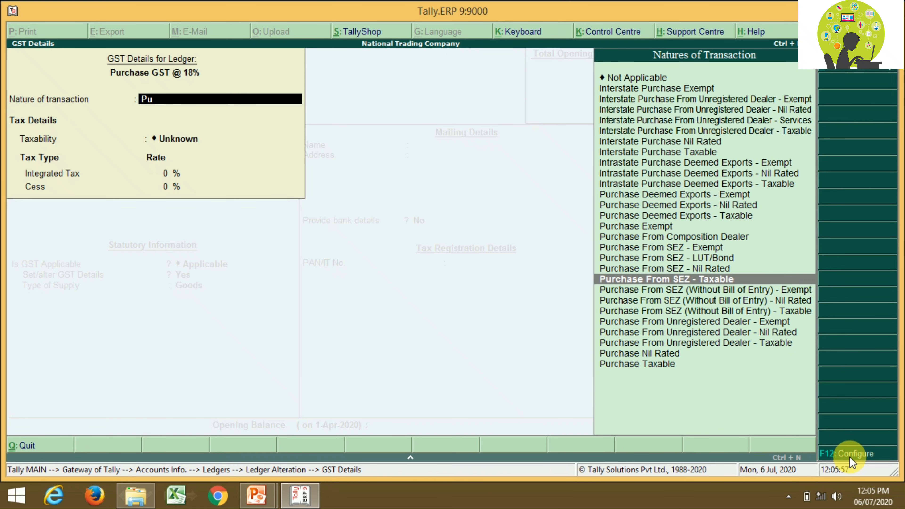
{"action": "key", "text": "Down"}
{"action": "key", "text": "Down"}
{"action": "key", "text": "Down"}
{"action": "key", "text": "Down"}
{"action": "key", "text": "Down"}
{"action": "key", "text": "Down"}
{"action": "key", "text": "Down"}
{"action": "key", "text": "Down"}
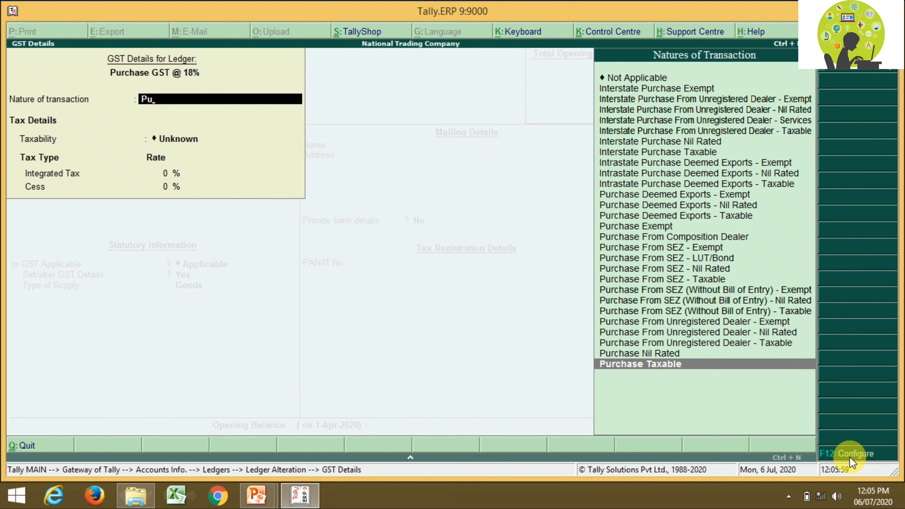
{"action": "key", "text": "Return"}
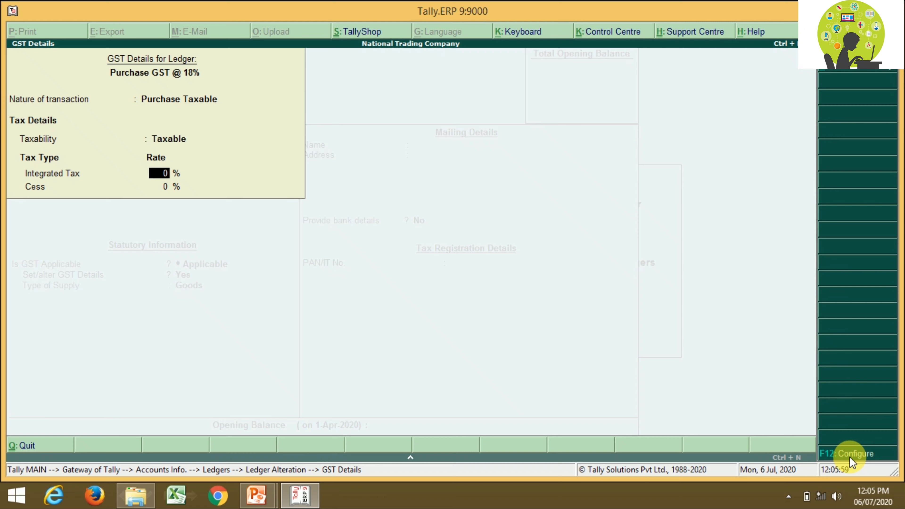
- Open the tax rate history of the 18% ledger and add an entry applicable from 1-Apr-2020
{"action": "left_click", "coordinate": [855, 74]}
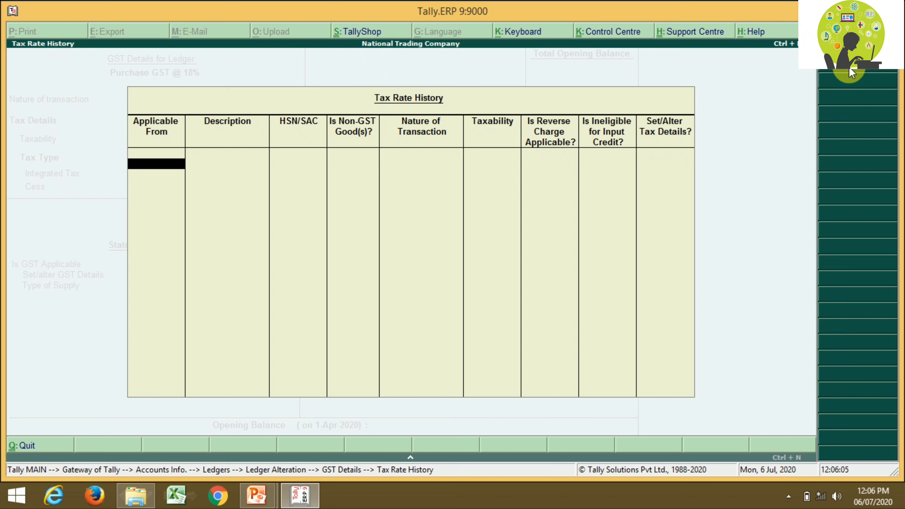
{"action": "type", "text": "1.4.20"}
{"action": "key", "text": "Return"}
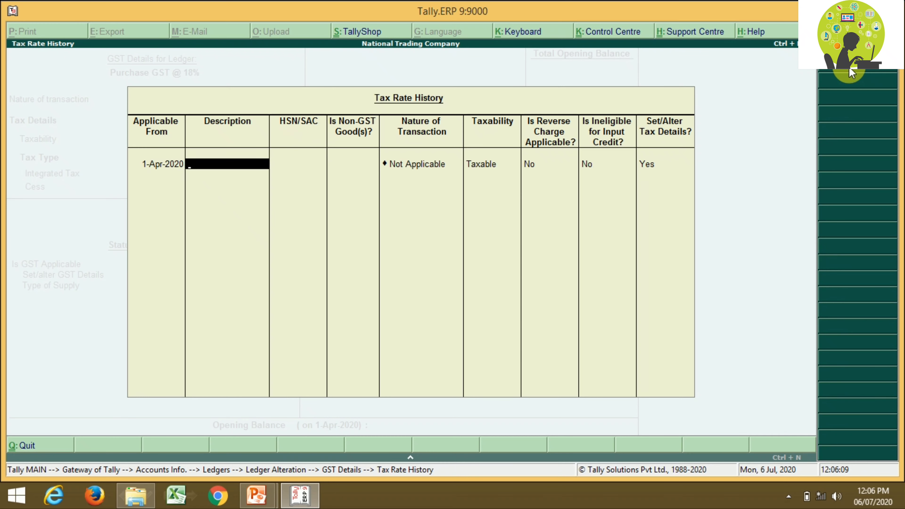
{"action": "key", "text": "Return"}
{"action": "key", "text": "Return"}
{"action": "key", "text": "Return"}
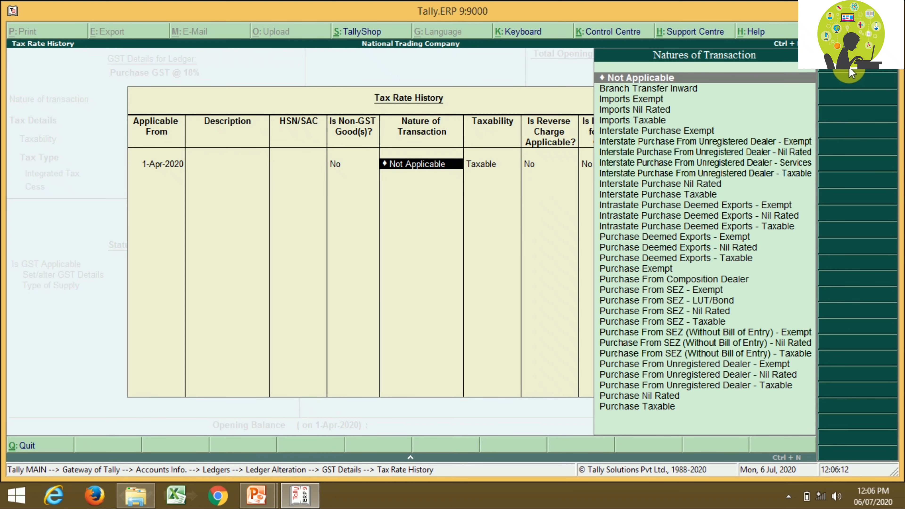
- Set the nature of transaction to Purchase Taxable in the 18% ledger's tax rate history entry
{"action": "type", "text": "Pu"}
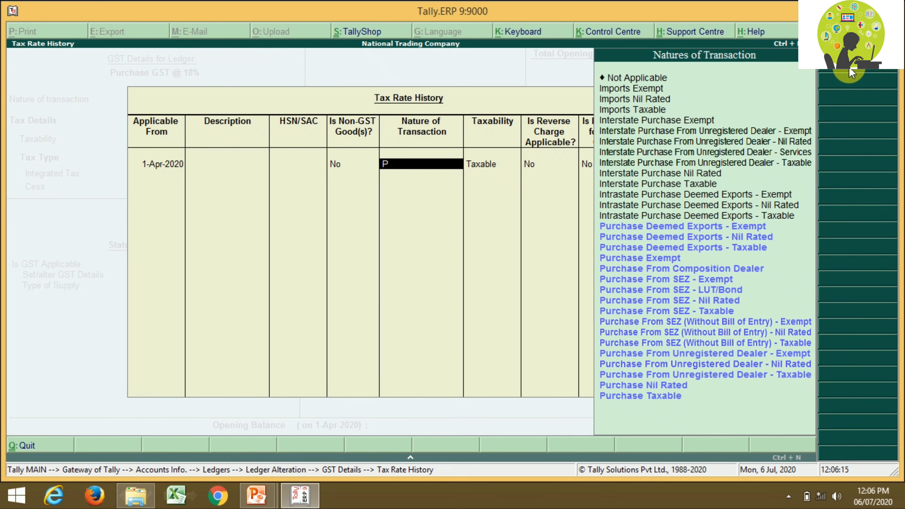
{"action": "key", "text": "Down"}
{"action": "key", "text": "Down"}
{"action": "key", "text": "Down"}
{"action": "key", "text": "Down"}
{"action": "key", "text": "Down"}
{"action": "key", "text": "Down"}
{"action": "key", "text": "Down"}
{"action": "key", "text": "Down"}
{"action": "key", "text": "Down"}
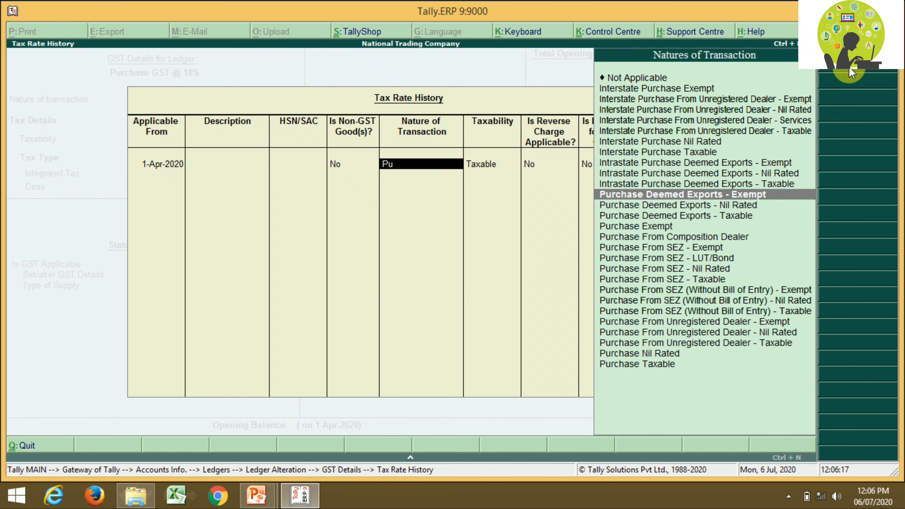
{"action": "key", "text": "Down"}
{"action": "key", "text": "Down"}
{"action": "key", "text": "Down"}
{"action": "key", "text": "Down"}
{"action": "key", "text": "Down"}
{"action": "key", "text": "Down"}
{"action": "key", "text": "Down"}
{"action": "key", "text": "Down"}
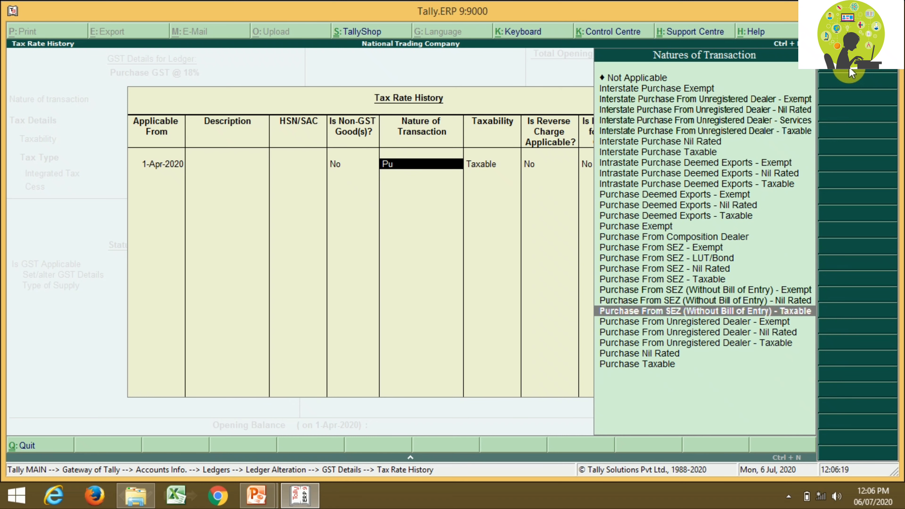
{"action": "key", "text": "Return"}
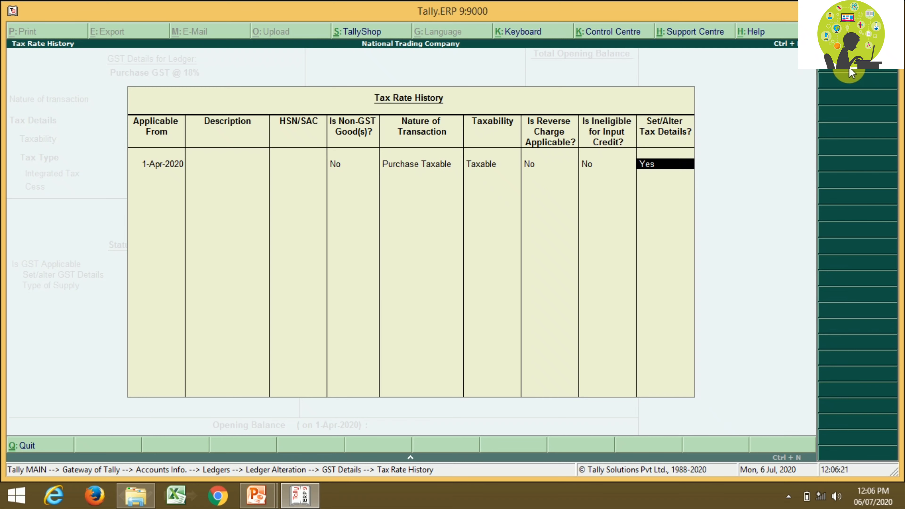
- Set the integrated tax rate to 18% in the GST rate details and complete the 18% ledger's tax rate history
{"action": "key", "text": "Return"}
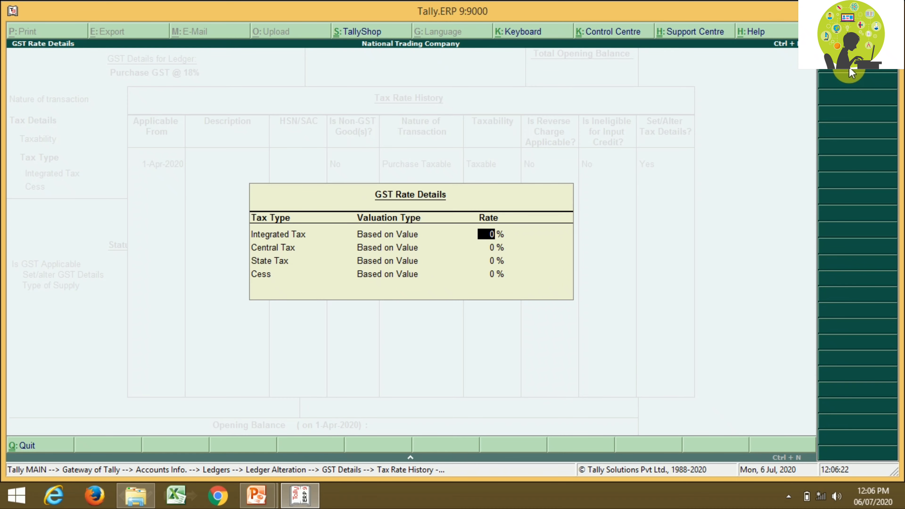
{"action": "type", "text": "18"}
{"action": "key", "text": "Return"}
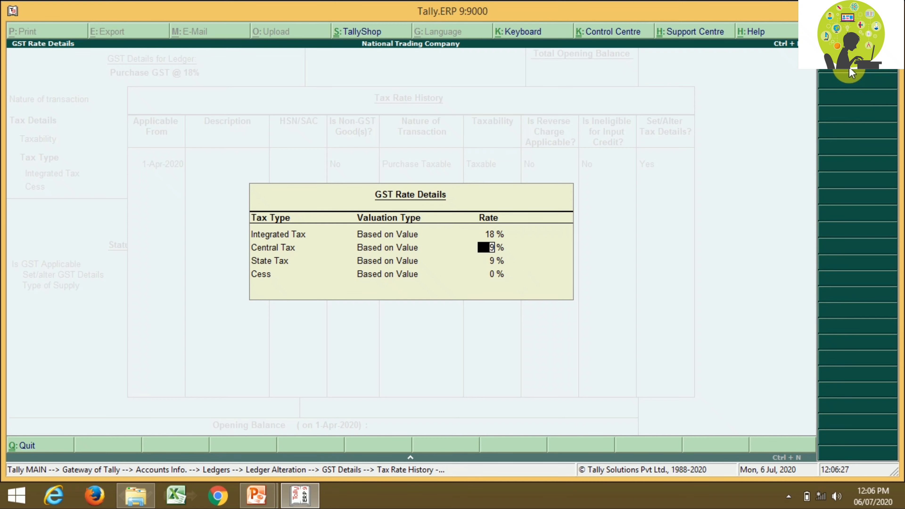
{"action": "key", "text": "Return"}
{"action": "key", "text": "Return"}
{"action": "key", "text": "Return"}
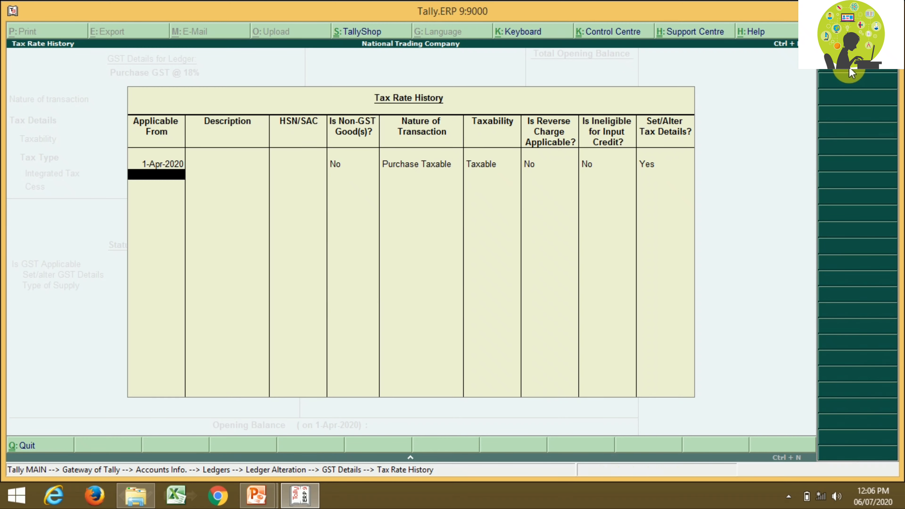
{"action": "key", "text": "Return"}
- Accept the GST details of the 18% purchase ledger and save the altered ledger
{"action": "key", "text": "Return"}
{"action": "key", "text": "Return"}
{"action": "key", "text": "Return"}
{"action": "key", "text": "Return"}
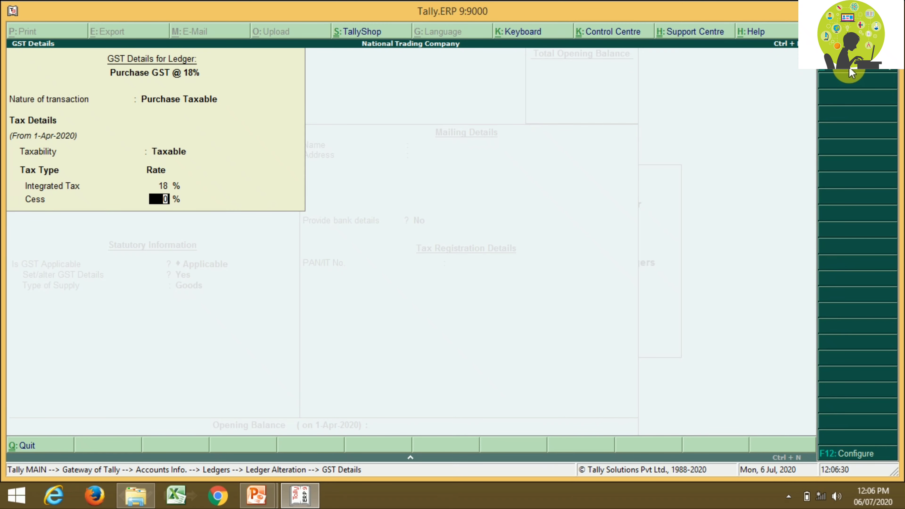
{"action": "key", "text": "Return"}
{"action": "key", "text": "Return"}
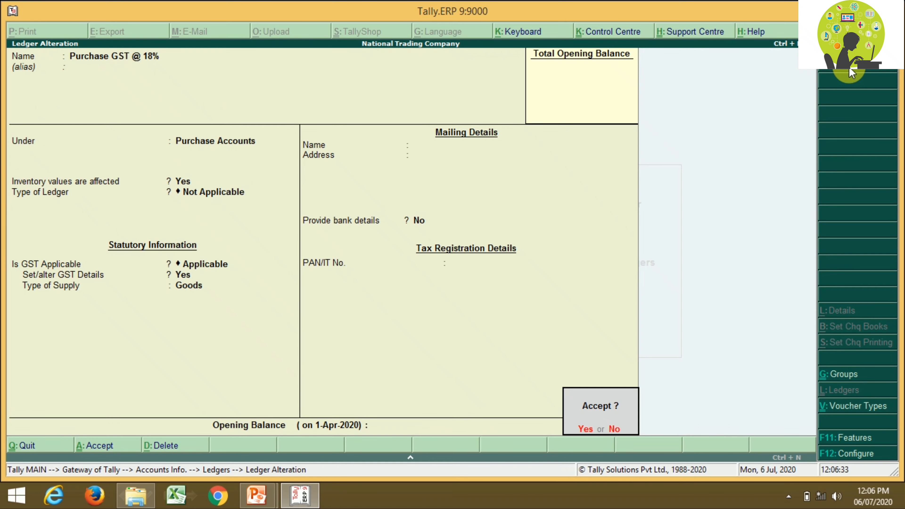
{"action": "key", "text": "Return"}
- Open the Purchase GST @ 28% ledger for alteration, keep its type Not Applicable, and enable setting of its GST details
{"action": "key", "text": "Down"}
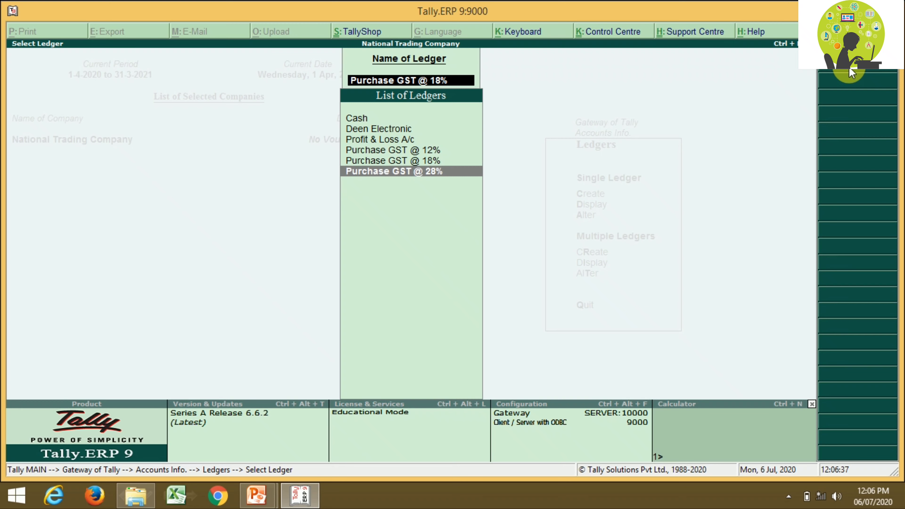
{"action": "key", "text": "Return"}
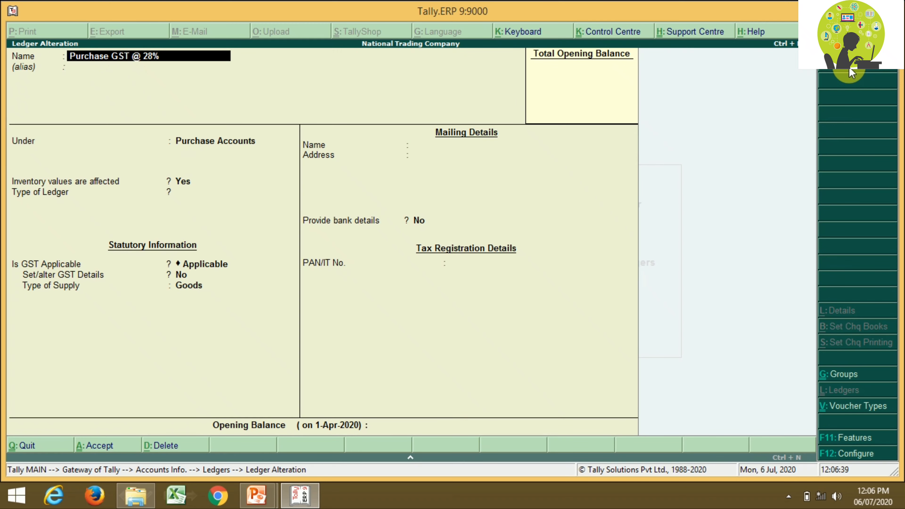
{"action": "key", "text": "Return"}
{"action": "key", "text": "Return"}
{"action": "key", "text": "Return"}
{"action": "key", "text": "Return"}
{"action": "key", "text": "Return"}
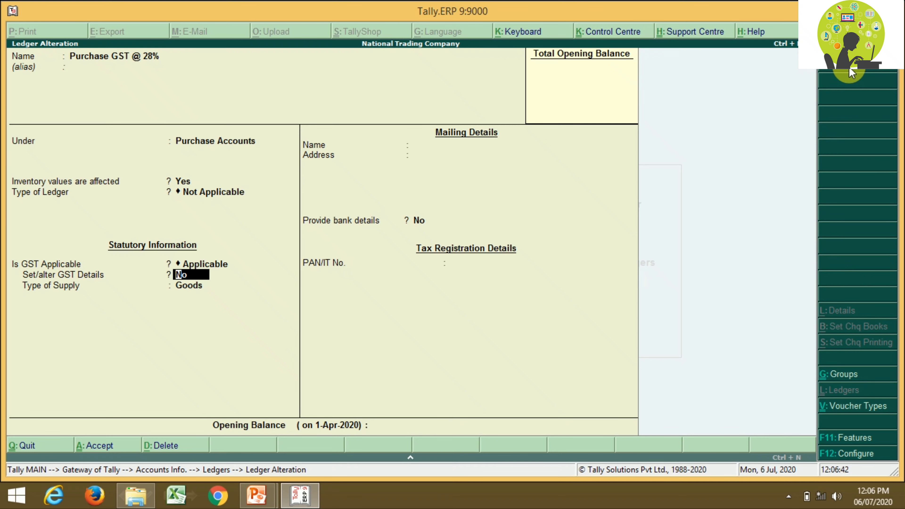
{"action": "key", "text": "y"}
{"action": "key", "text": "Return"}
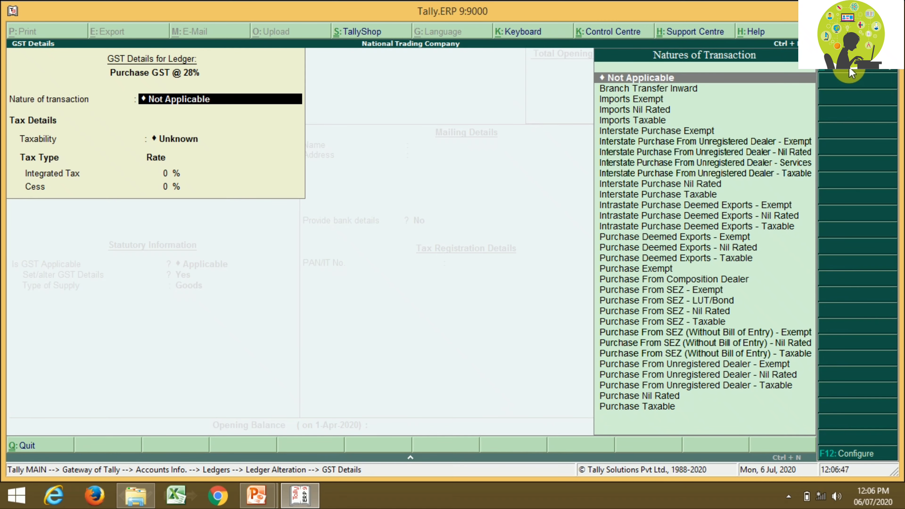
- Open the tax rate history of the 28% purchase ledger and add an entry applicable from 1-Apr-2020
{"action": "key", "text": "alt+w"}
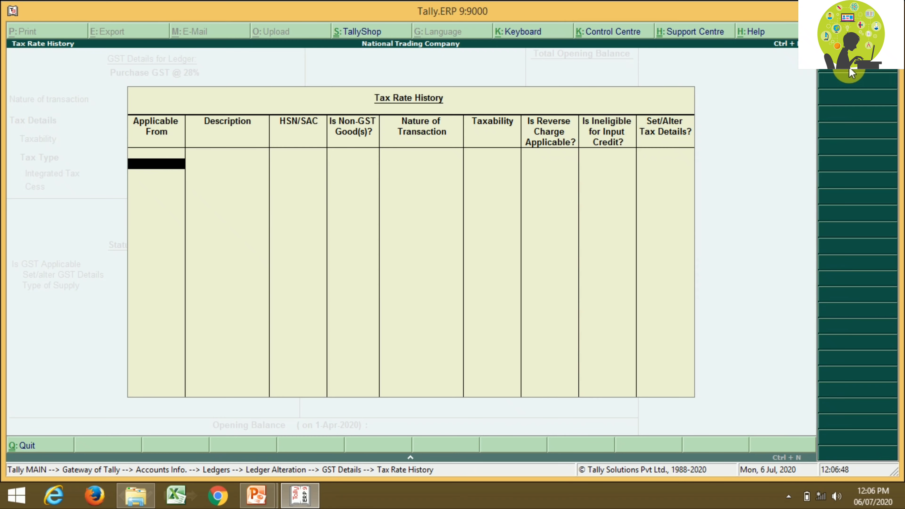
{"action": "type", "text": "1.4.2"}
{"action": "type", "text": "0"}
{"action": "key", "text": "Return"}
{"action": "key", "text": "Return"}
{"action": "key", "text": "Return"}
{"action": "key", "text": "Return"}
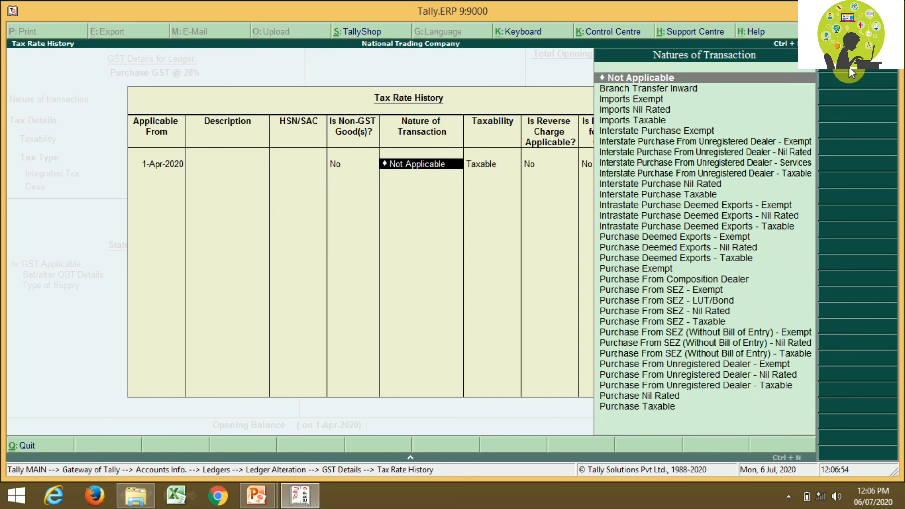
- Set the nature of transaction to Purchase Taxable in the 28% ledger's tax rate history entry
{"action": "type", "text": "Pu"}
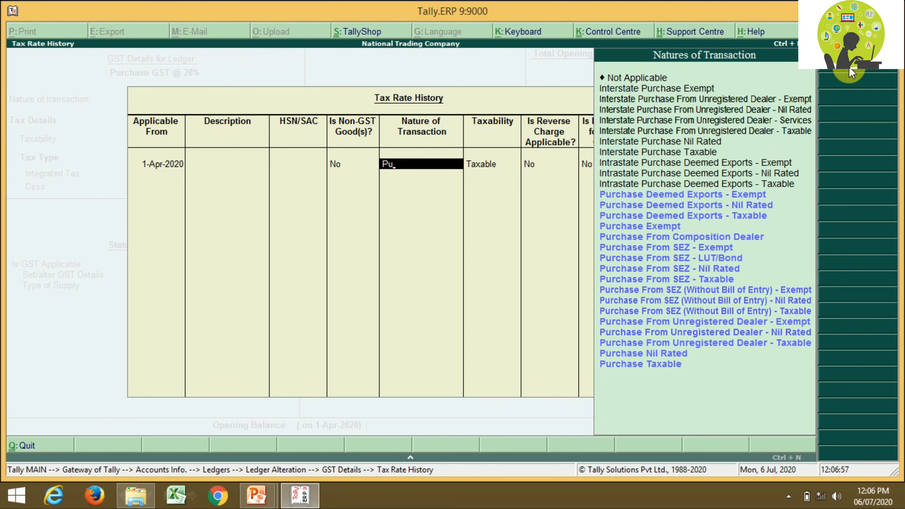
{"action": "key", "text": "Down"}
{"action": "key", "text": "Down"}
{"action": "key", "text": "Down"}
{"action": "key", "text": "Down"}
{"action": "key", "text": "Down"}
{"action": "key", "text": "Down"}
{"action": "key", "text": "Down"}
{"action": "key", "text": "Down"}
{"action": "key", "text": "Down"}
{"action": "key", "text": "Down"}
{"action": "key", "text": "Down"}
{"action": "key", "text": "Down"}
{"action": "key", "text": "Down"}
{"action": "key", "text": "Down"}
{"action": "key", "text": "Down"}
{"action": "key", "text": "Down"}
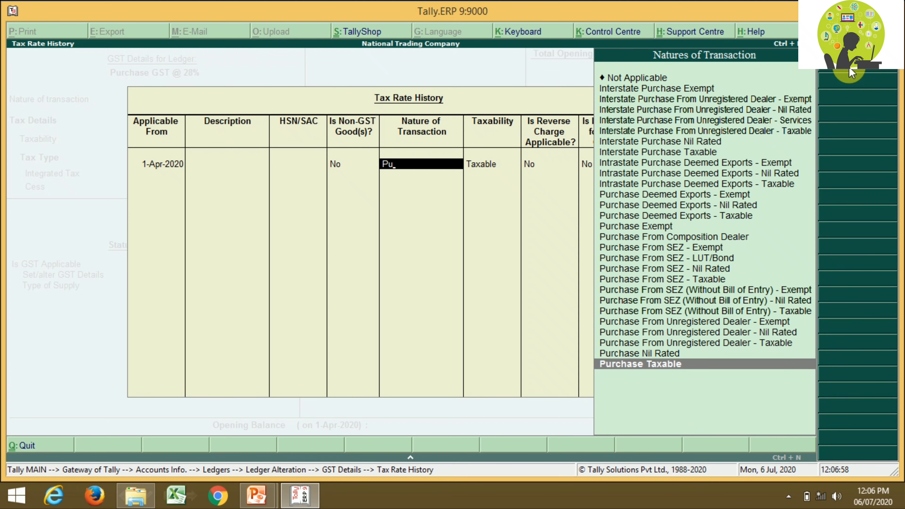
{"action": "key", "text": "Return"}
- Set the integrated tax rate to 28% in the GST rate details and complete the 28% ledger's tax rate history
{"action": "key", "text": "Return"}
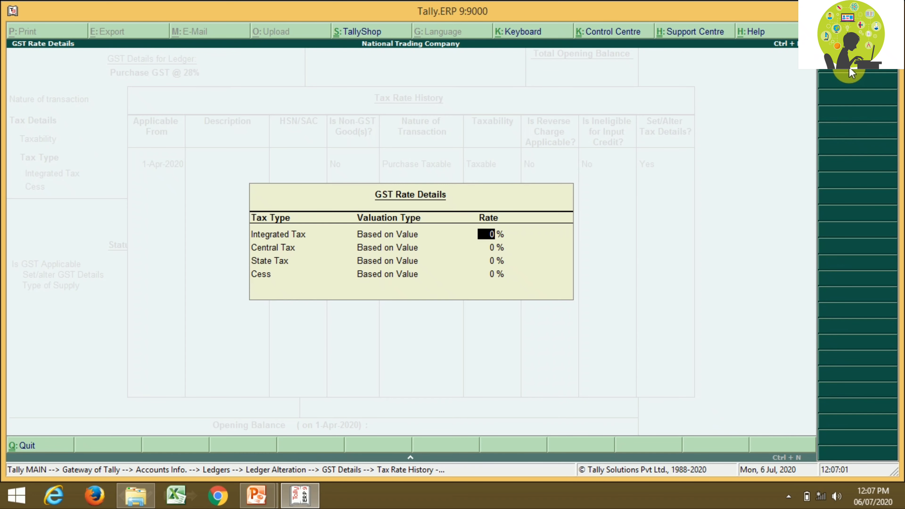
{"action": "type", "text": "28"}
{"action": "key", "text": "Return"}
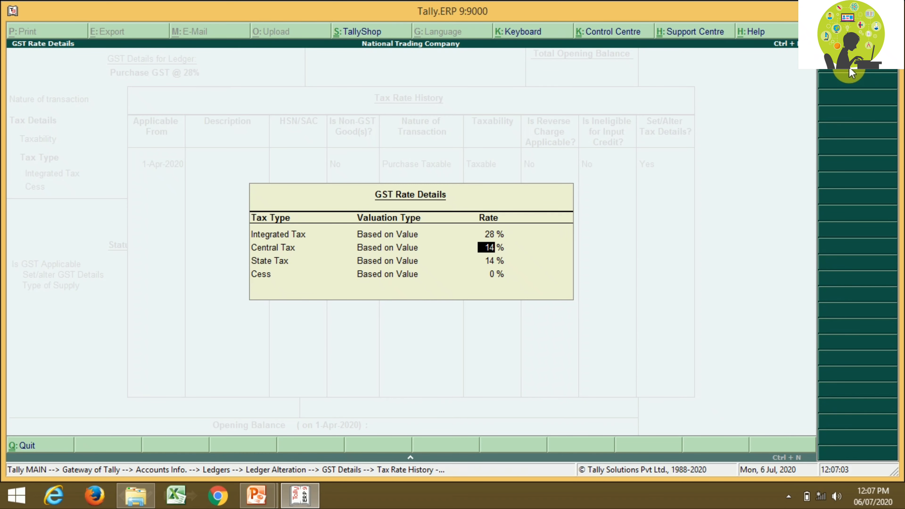
{"action": "key", "text": "Return"}
{"action": "key", "text": "Return"}
{"action": "key", "text": "Return"}
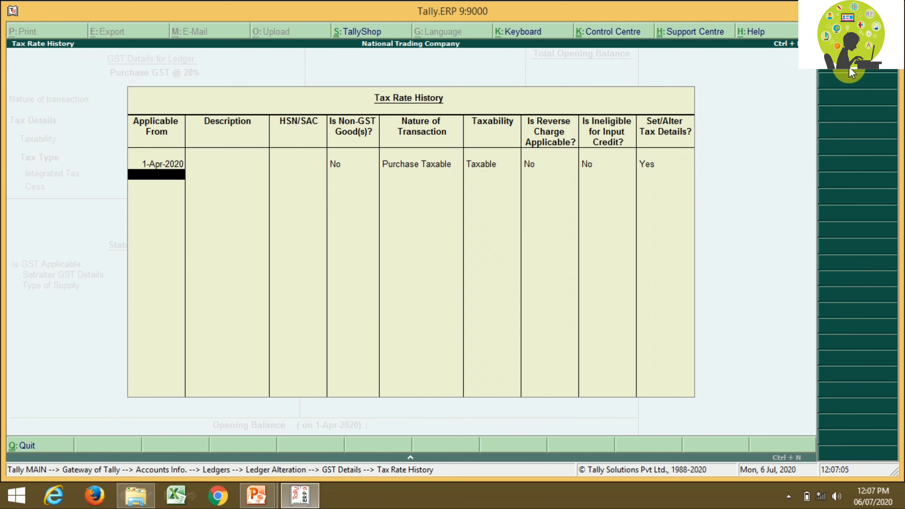
{"action": "key", "text": "Return"}
- Accept the GST details of the 28% purchase ledger, keep Goods as the supply type, and save the altered ledger
{"action": "key", "text": "Return"}
{"action": "key", "text": "Return"}
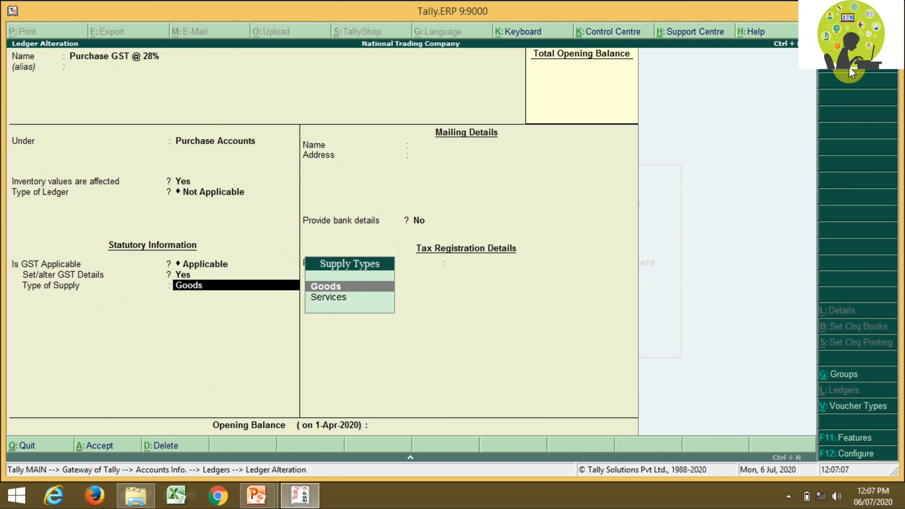
{"action": "key", "text": "Return"}
{"action": "key", "text": "Return"}
{"action": "key", "text": "Return"}
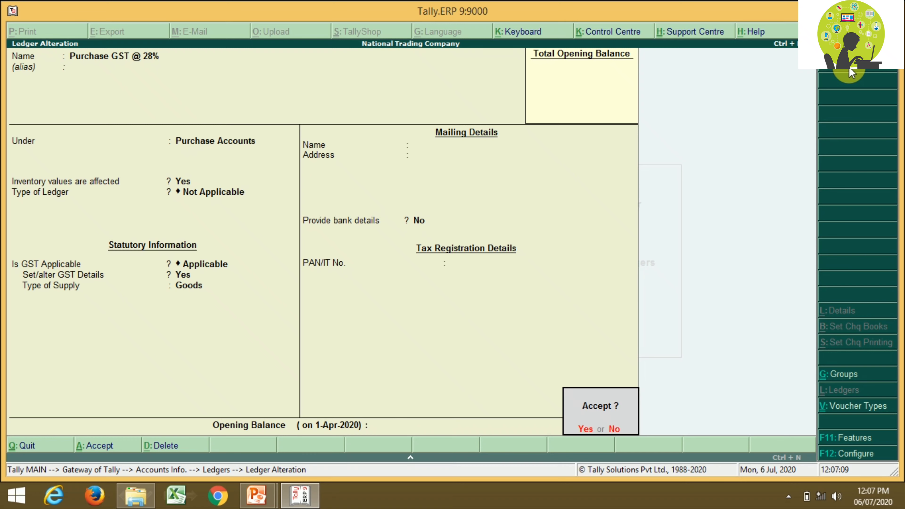
{"action": "key", "text": "Return"}
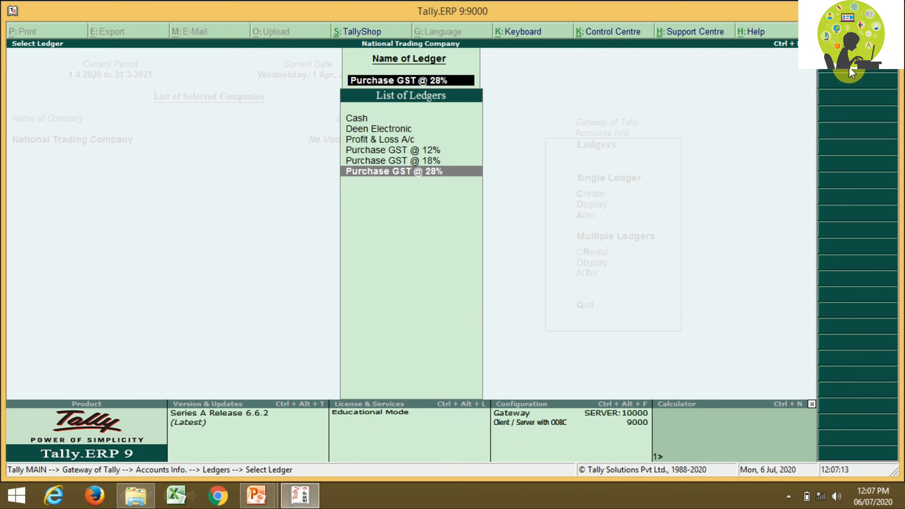
{"action": "key", "text": "Up"}
{"action": "key", "text": "Up"}
{"action": "key", "text": "Up"}
{"action": "key", "text": "Down"}
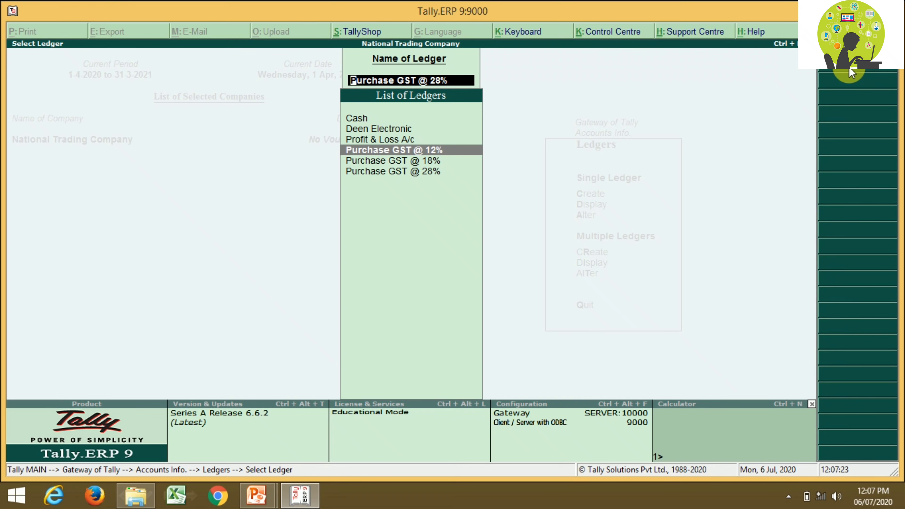
- Leave the ledger alteration list and start creating a new single ledger
{"action": "key", "text": "Escape"}
{"action": "key", "text": "Escape"}
{"action": "key", "text": "Up"}
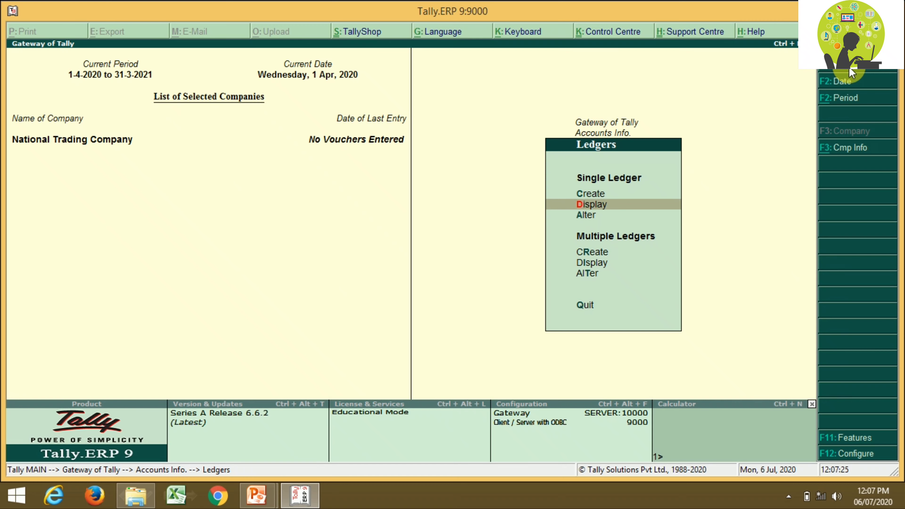
{"action": "key", "text": "Up"}
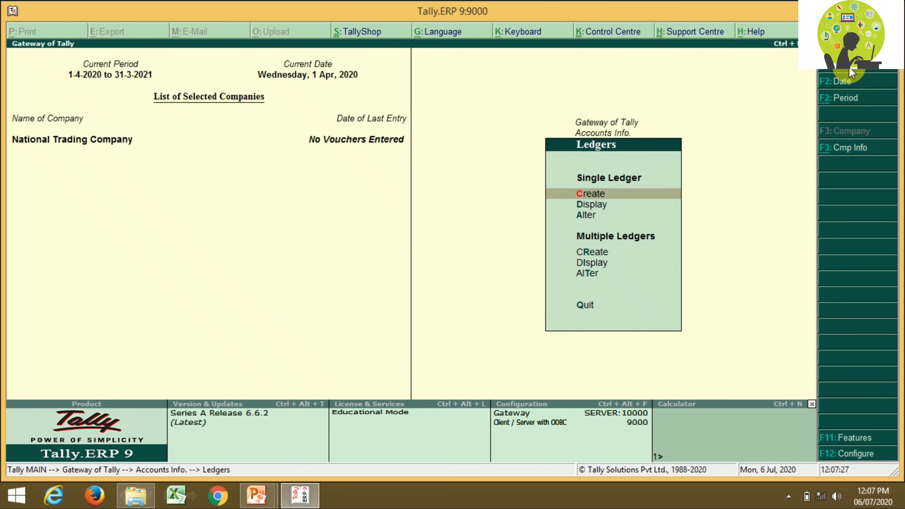
{"action": "key", "text": "Return"}
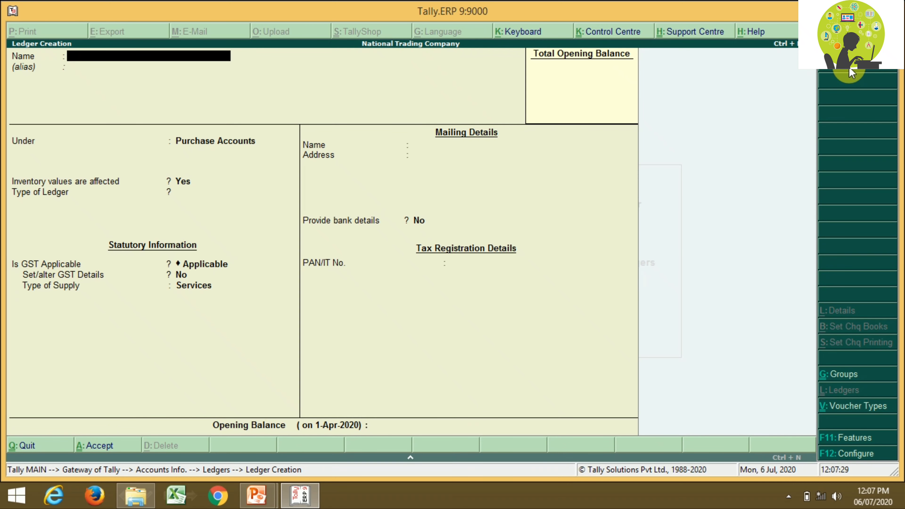
- Name the new ledger Sales GST @ 12% and place it under Sales Accounts
{"action": "type", "text": "Sales GSt"}
{"action": "key", "text": "BackSpace"}
{"action": "type", "text": "T @ 12%"}
{"action": "key", "text": "Return"}
{"action": "key", "text": "Return"}
{"action": "type", "text": "Sa"}
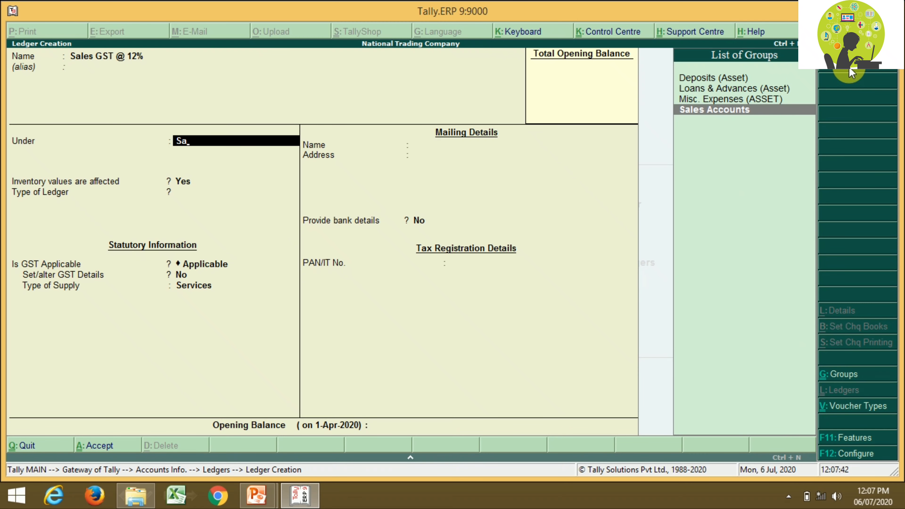
{"action": "key", "text": "Return"}
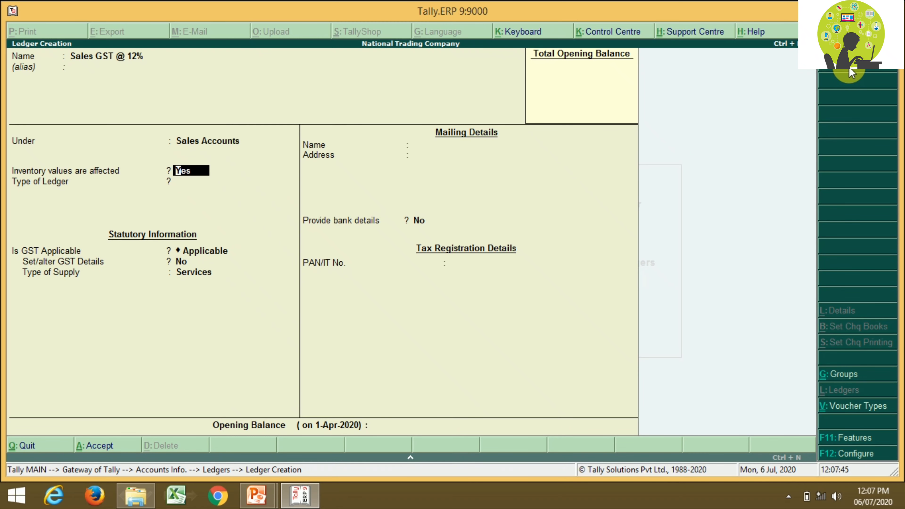
- Keep inventory values affected and GST applicable for the Sales GST @ 12% ledger, and open its GST details for entry
{"action": "key", "text": "Return"}
{"action": "key", "text": "Return"}
{"action": "key", "text": "Return"}
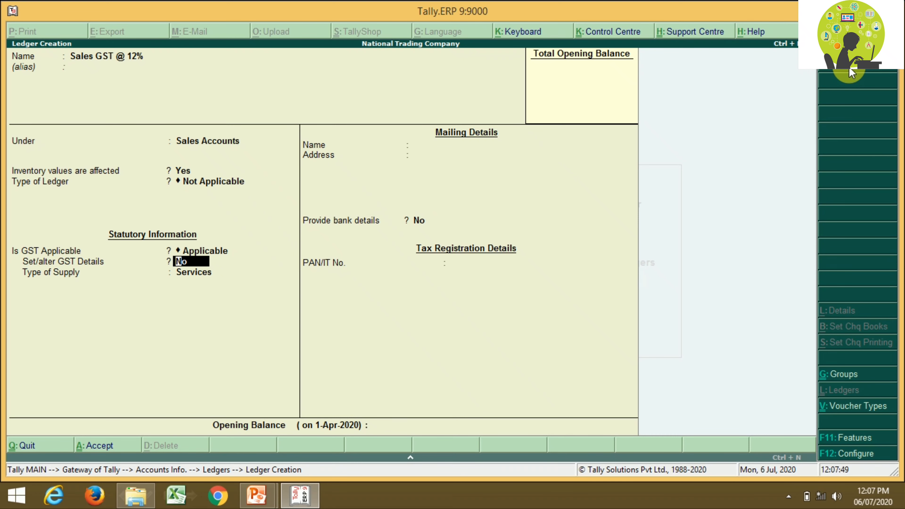
{"action": "type", "text": "y"}
{"action": "key", "text": "Return"}
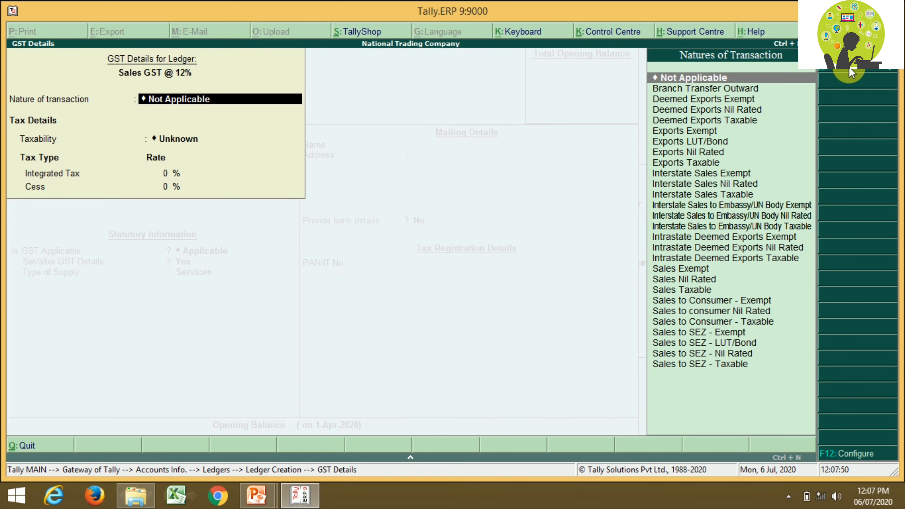
- Set the nature of transaction to Sales Taxable in the GST details of the Sales GST @ 12% ledger
{"action": "key", "text": "Down"}
{"action": "key", "text": "Down"}
{"action": "key", "text": "Down"}
{"action": "key", "text": "Down"}
{"action": "key", "text": "Down"}
{"action": "key", "text": "Down"}
{"action": "key", "text": "Down"}
{"action": "key", "text": "Down"}
{"action": "key", "text": "Down"}
{"action": "key", "text": "Down"}
{"action": "key", "text": "Down"}
{"action": "key", "text": "Down"}
{"action": "key", "text": "Down"}
{"action": "key", "text": "Down"}
{"action": "key", "text": "Down"}
{"action": "key", "text": "Down"}
{"action": "key", "text": "Down"}
{"action": "key", "text": "Down"}
{"action": "key", "text": "Down"}
{"action": "key", "text": "Down"}
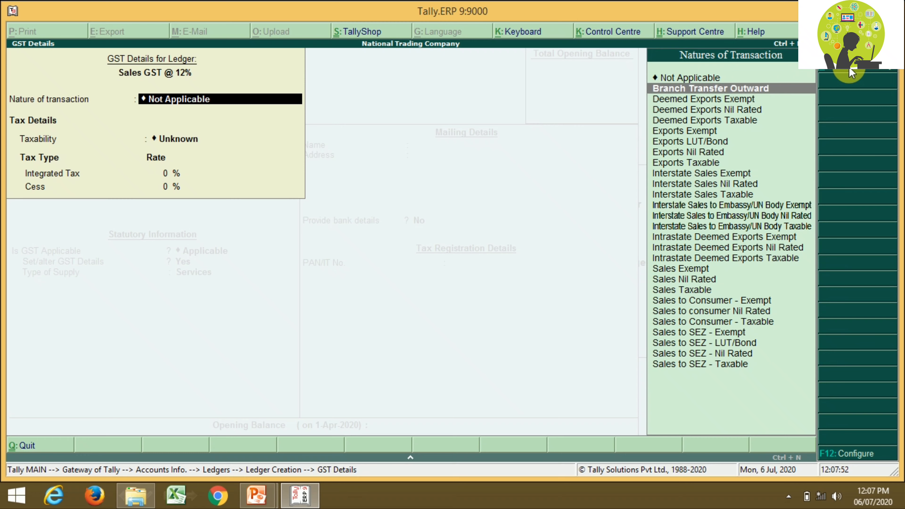
{"action": "key", "text": "Up"}
{"action": "key", "text": "Up"}
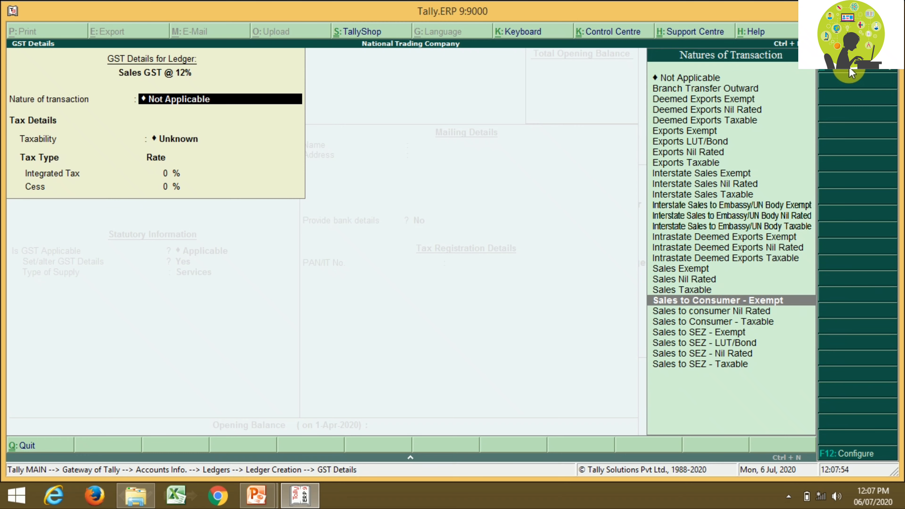
{"action": "key", "text": "Return"}
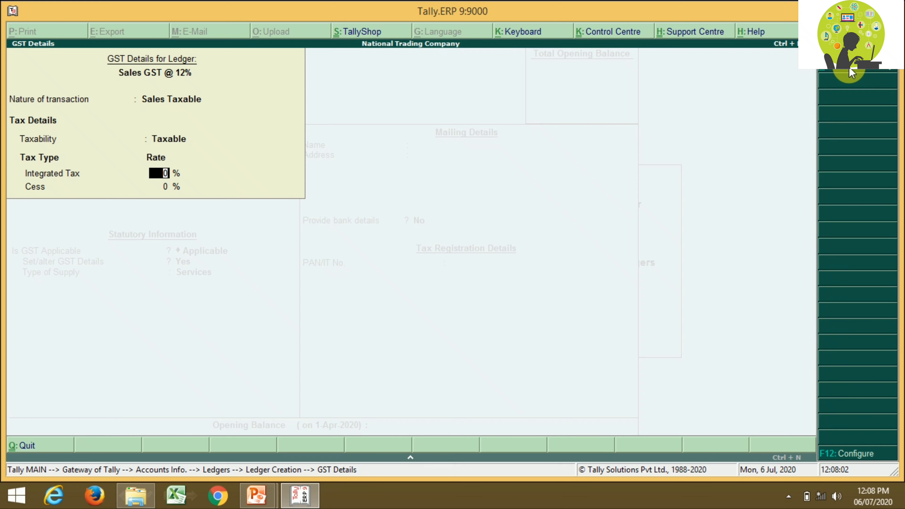
- Set the integrated tax rate to 12% and accept the GST details without entering a cess
{"action": "type", "text": "12"}
{"action": "key", "text": "Return"}
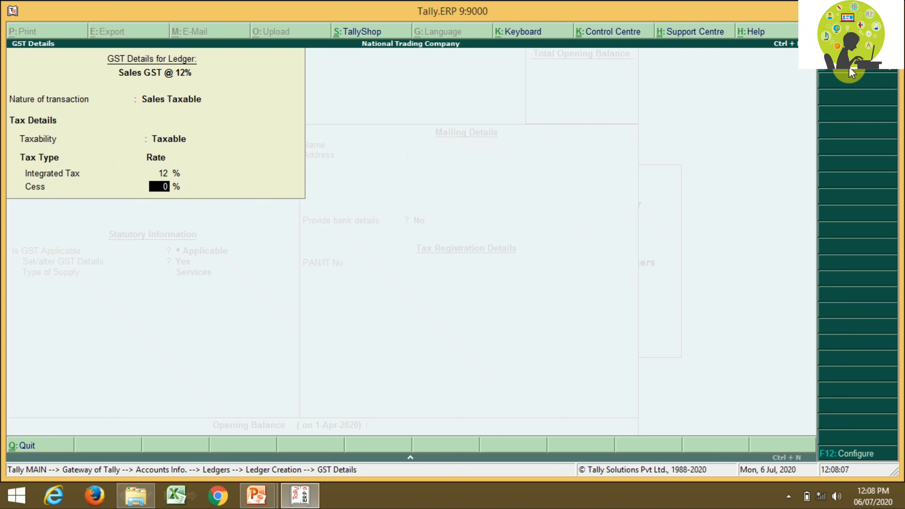
{"action": "key", "text": "Return"}
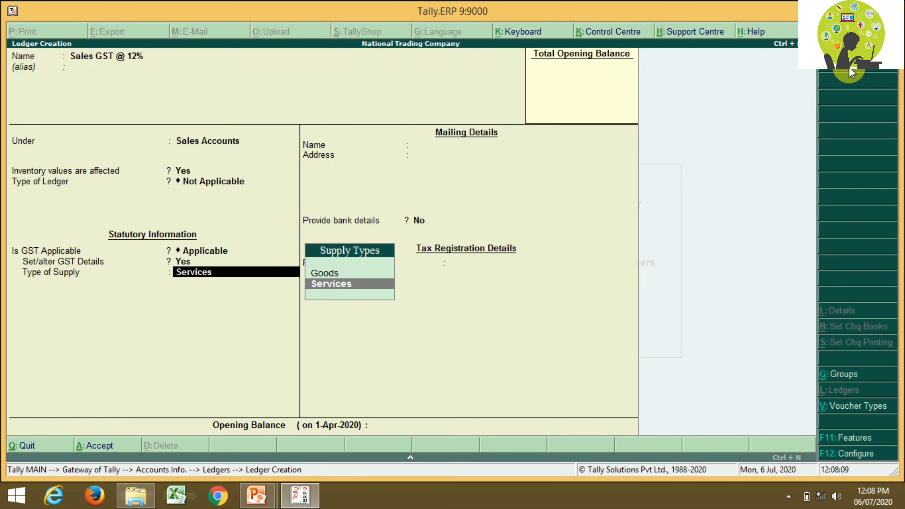
- Set the type of supply to Goods, leave the opening balance empty, and save the Sales GST @ 12% ledger
{"action": "key", "text": "Up"}
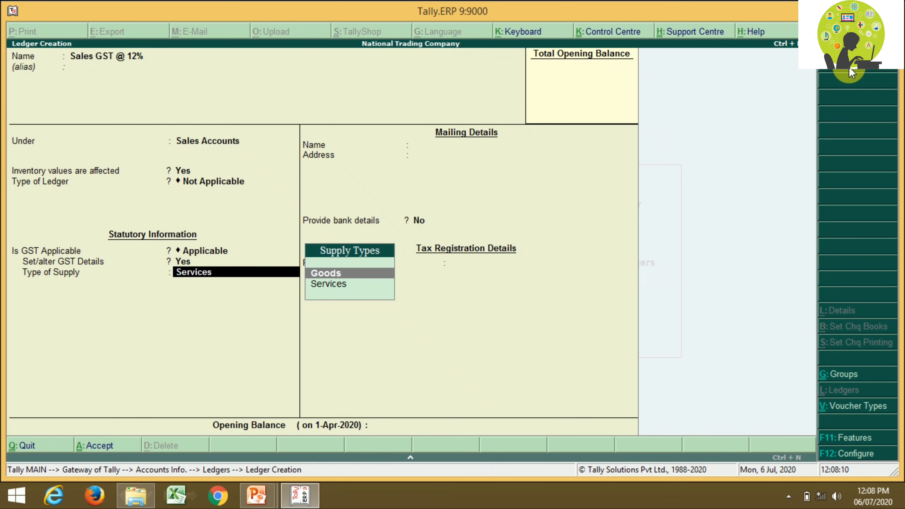
{"action": "key", "text": "Return"}
{"action": "key", "text": "Return"}
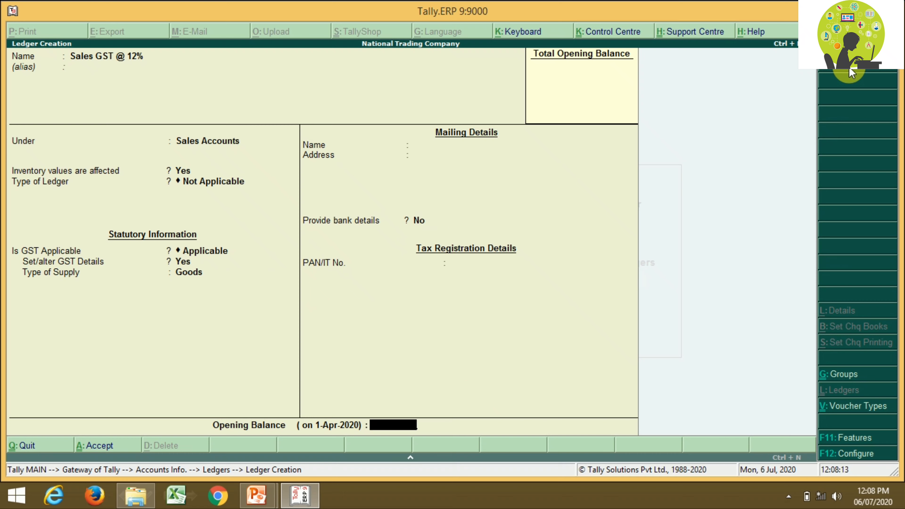
{"action": "key", "text": "Return"}
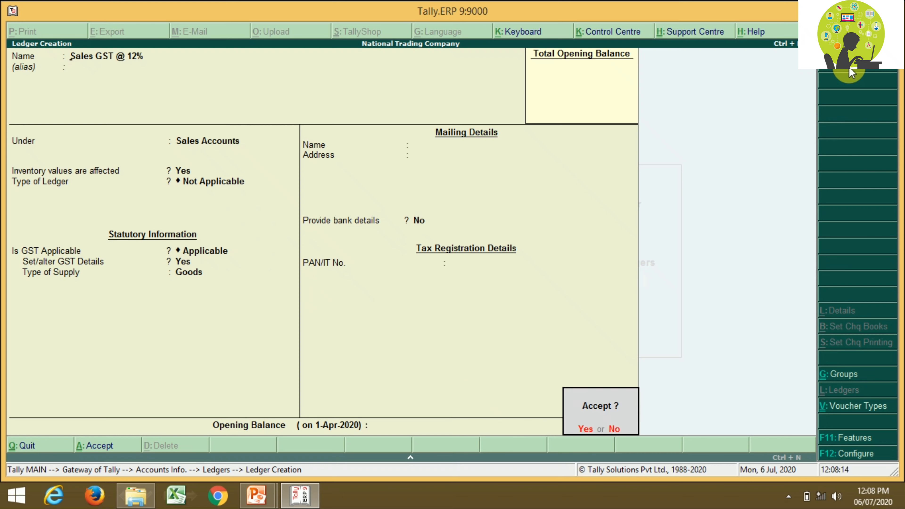
{"action": "key", "text": "Return"}
- Name the next new ledger Sales GST @ 18% and keep it under Sales Accounts
{"action": "type", "text": "Sa"}
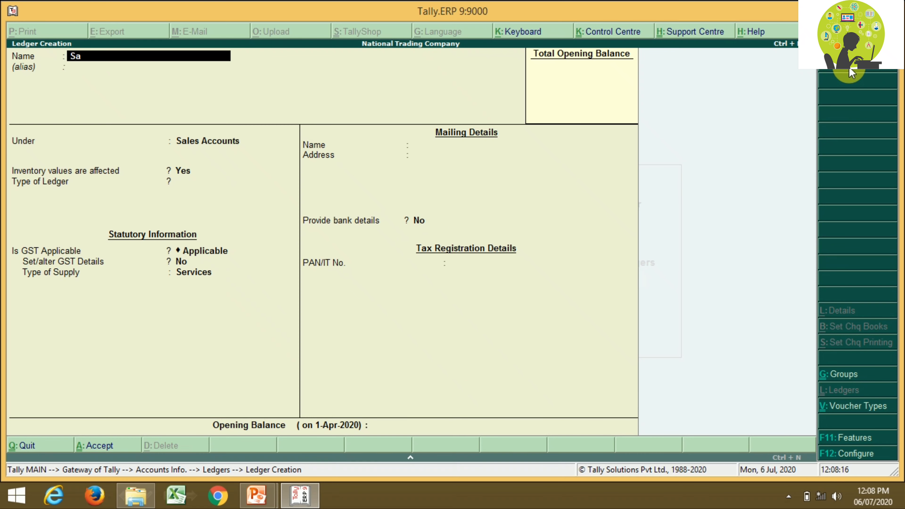
{"action": "type", "text": "les GST @ 18%"}
{"action": "key", "text": "Return"}
{"action": "key", "text": "Return"}
{"action": "key", "text": "Return"}
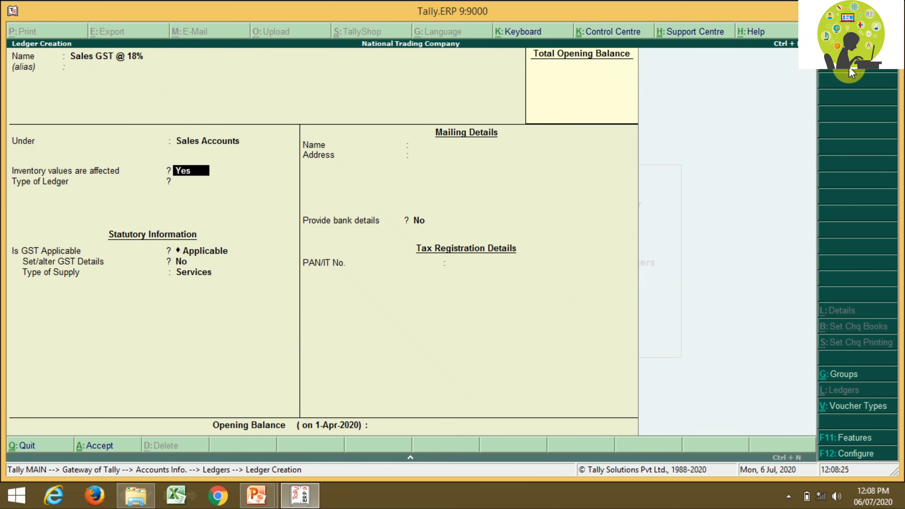
- Set the type of ledger to Not Applicable, keep GST applicable, and open the GST details for Sales GST @ 18%
{"action": "key", "text": "Return"}
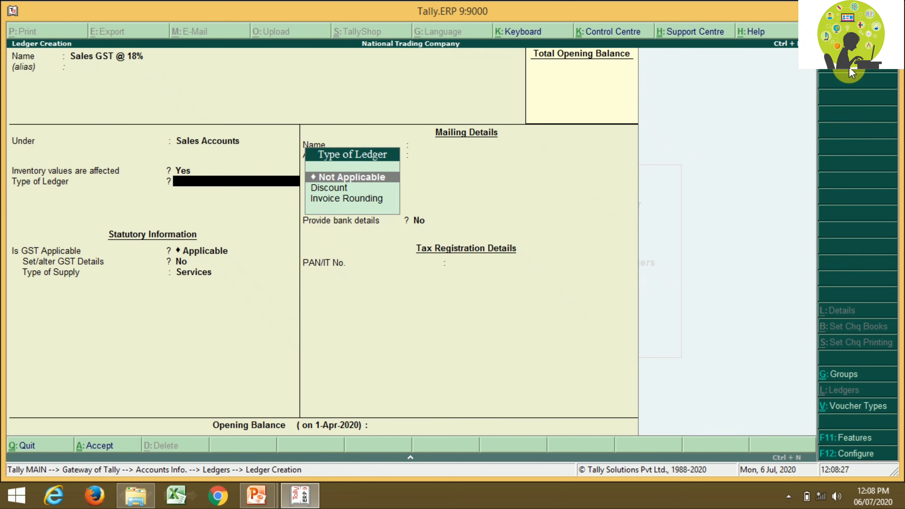
{"action": "key", "text": "Return"}
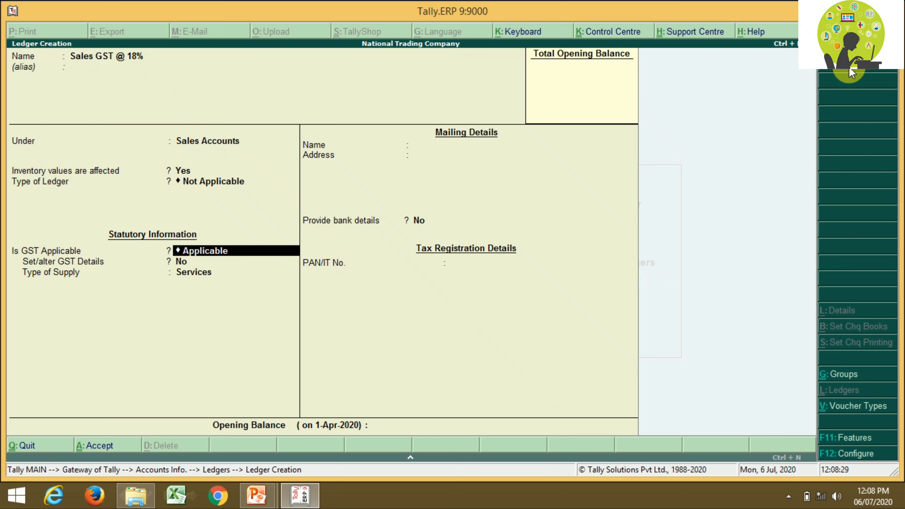
{"action": "key", "text": "Return"}
{"action": "type", "text": "y"}
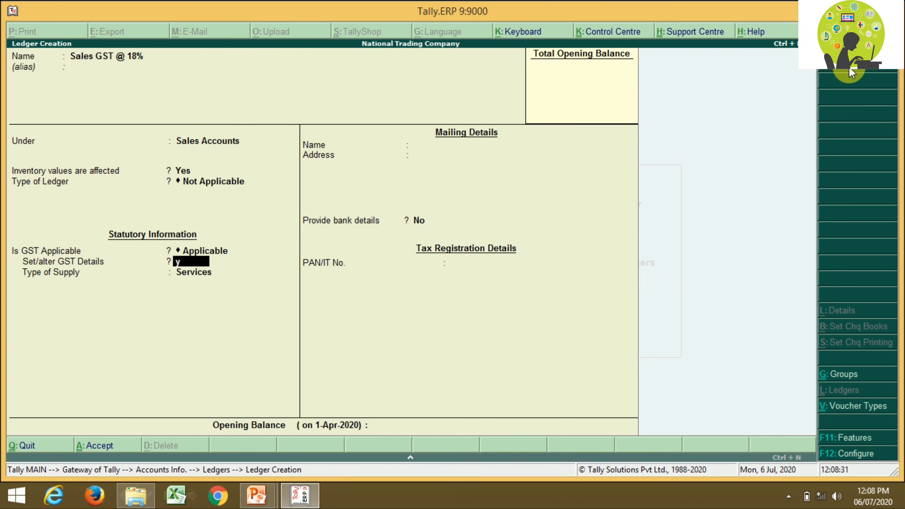
{"action": "key", "text": "Return"}
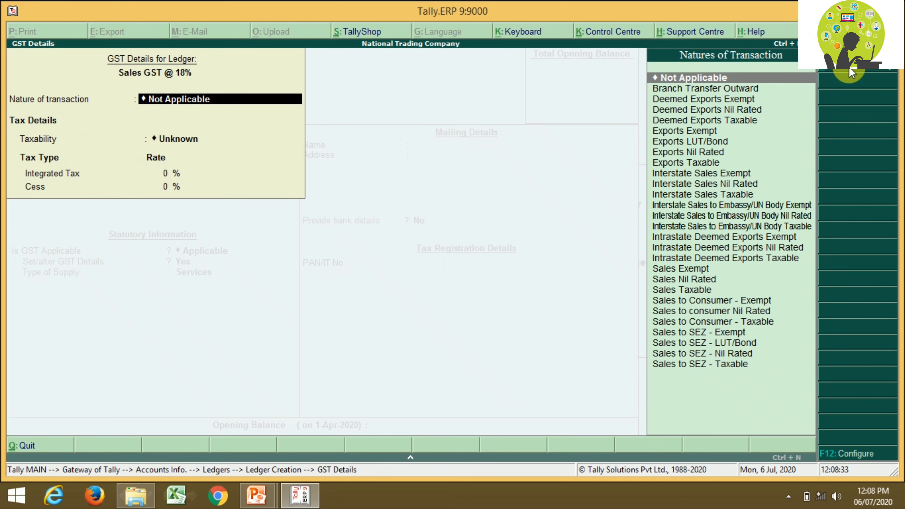
- Set the nature of transaction to Sales Taxable with 18% integrated tax and accept the GST details without a cess
{"action": "type", "text": "Sa"}
{"action": "key", "text": "Down"}
{"action": "key", "text": "Down"}
{"action": "key", "text": "Return"}
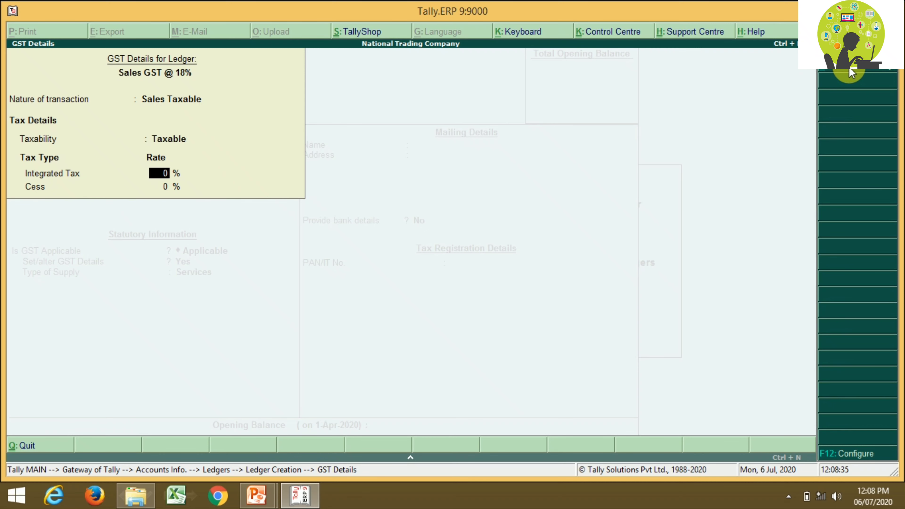
{"action": "type", "text": "18"}
{"action": "key", "text": "Return"}
{"action": "key", "text": "Return"}
{"action": "key", "text": "Return"}
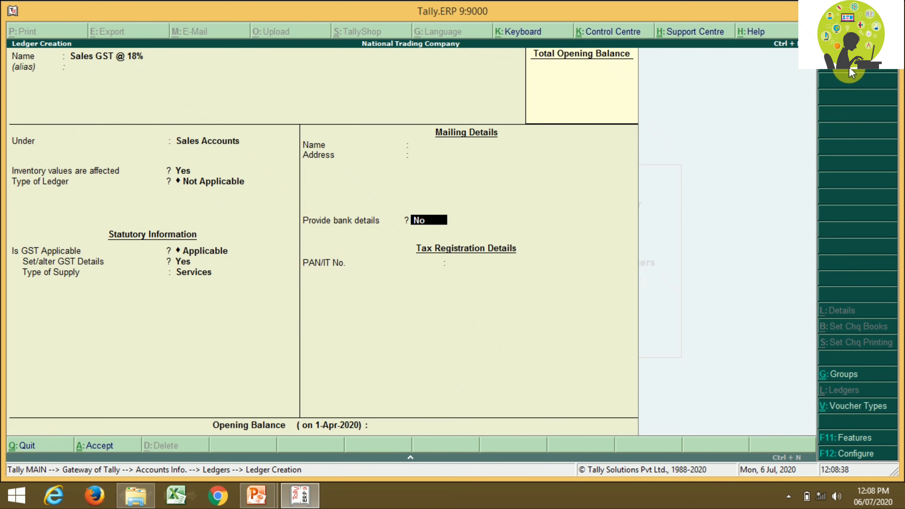
- Set the type of supply to Goods and save the Sales GST @ 18% ledger without bank details or PAN
{"action": "key", "text": "BackSpace"}
{"action": "key", "text": "Up"}
{"action": "key", "text": "Return"}
{"action": "key", "text": "Return"}
{"action": "key", "text": "Return"}
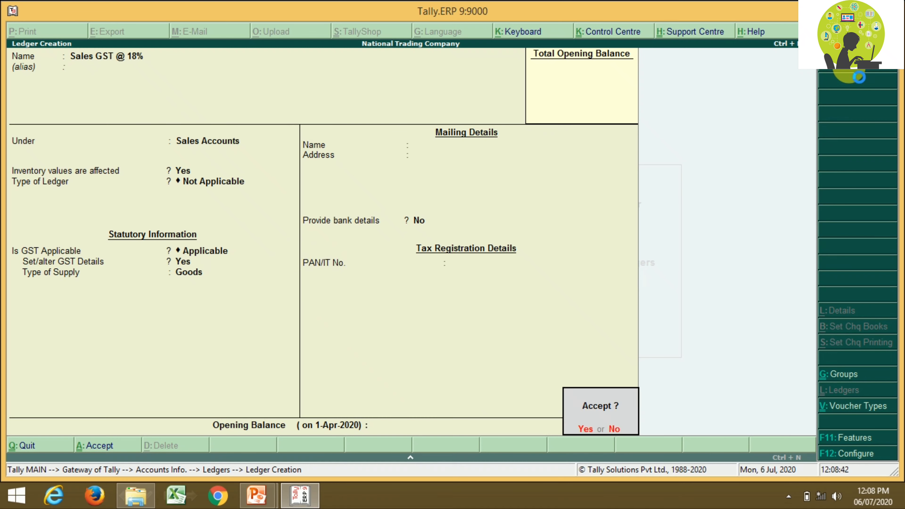
{"action": "key", "text": "y"}
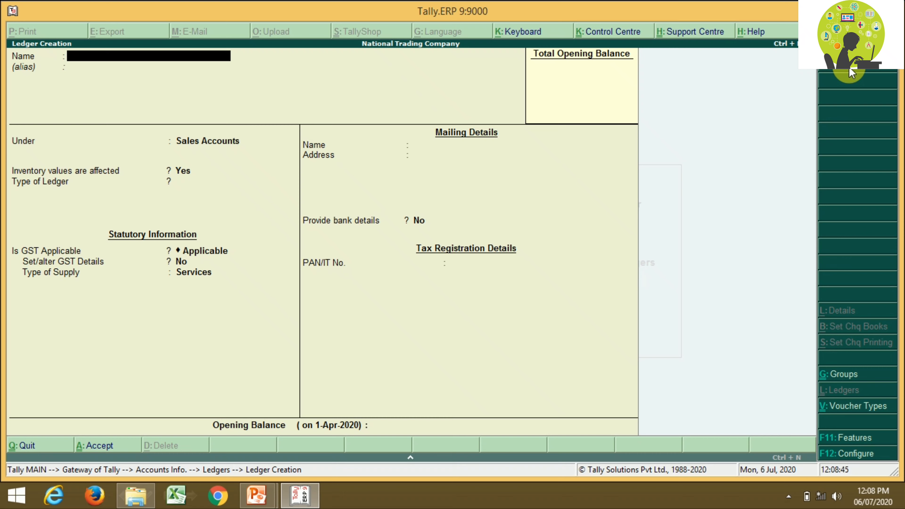
- Name the next new ledger Sales GST @ 28% and keep it under Sales Accounts
{"action": "type", "text": "Sales GST @ 28"}
{"action": "key", "text": "Return"}
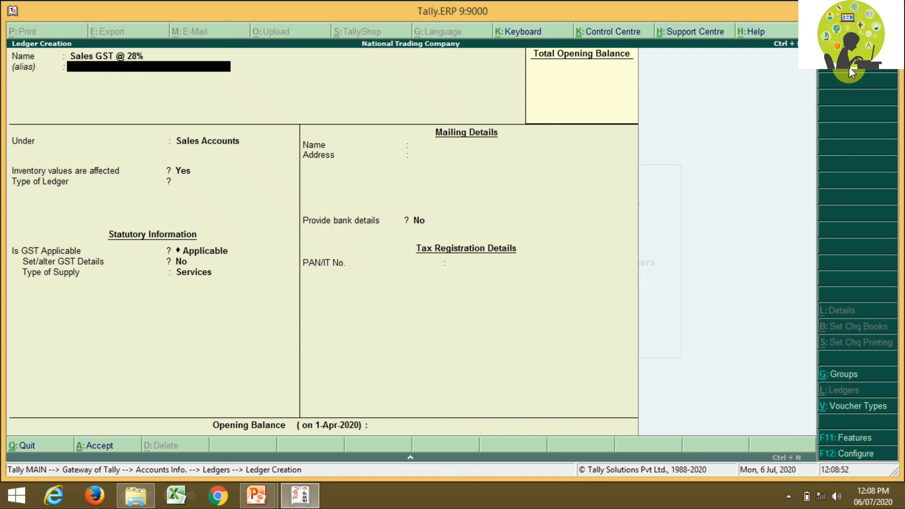
{"action": "key", "text": "Return"}
{"action": "key", "text": "Return"}
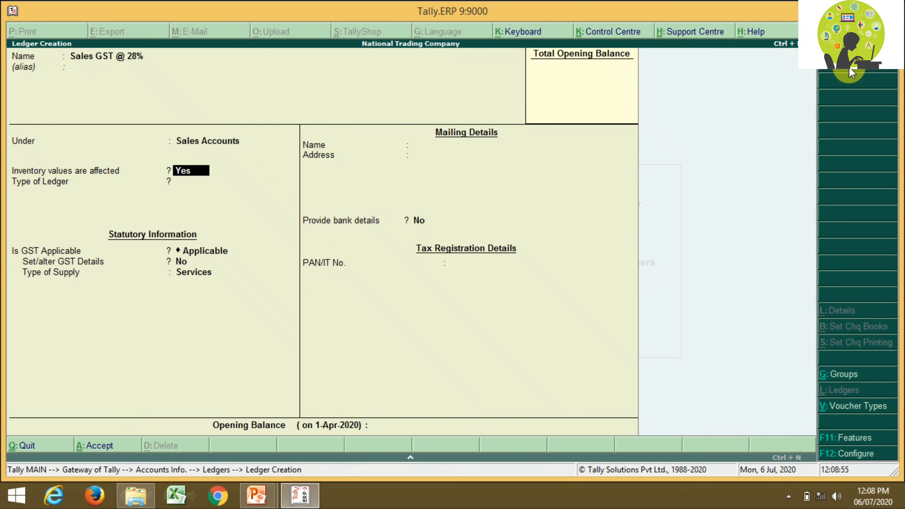
- Set the type of ledger to Not Applicable, keep GST applicable, and open the GST details for Sales GST @ 28%
{"action": "key", "text": "Return"}
{"action": "key", "text": "Return"}
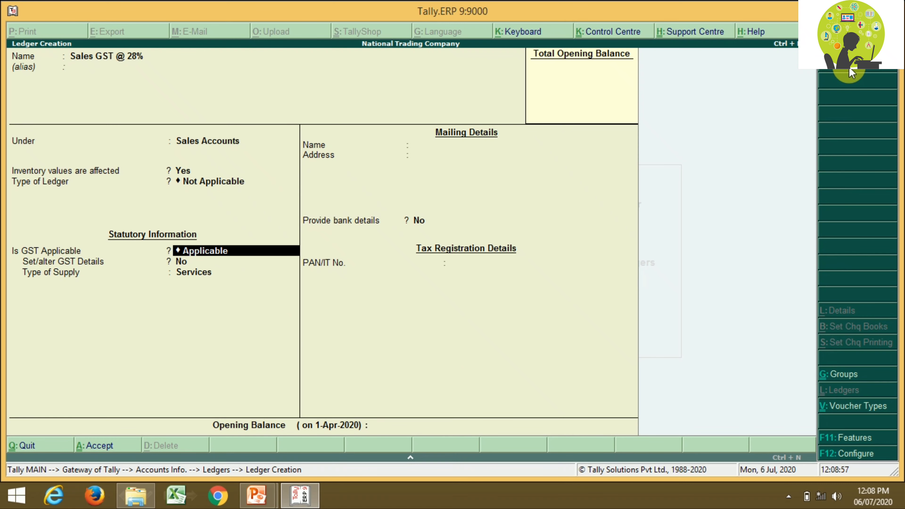
{"action": "key", "text": "Return"}
{"action": "type", "text": "y"}
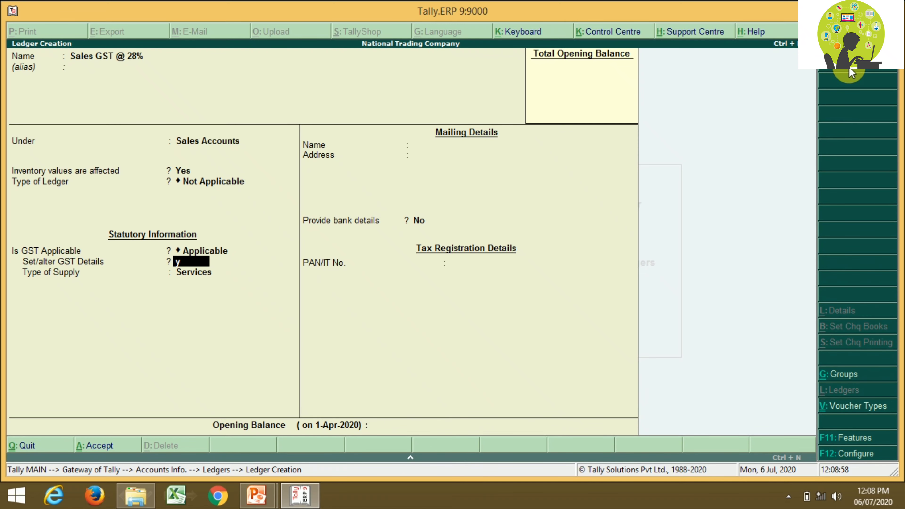
{"action": "key", "text": "Return"}
- Set the nature of transaction to Sales Taxable with 28% integrated tax and accept the GST details without a cess
{"action": "type", "text": "Sa"}
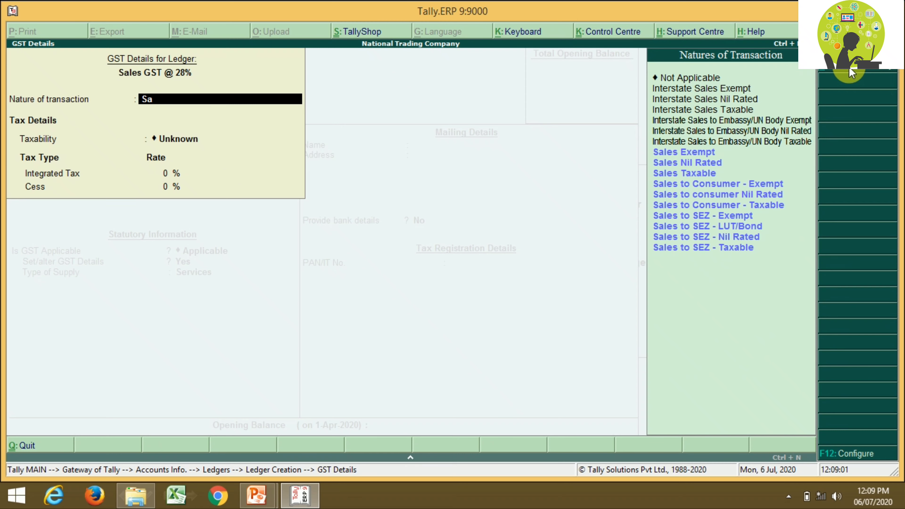
{"action": "key", "text": "Down"}
{"action": "key", "text": "Down"}
{"action": "key", "text": "Return"}
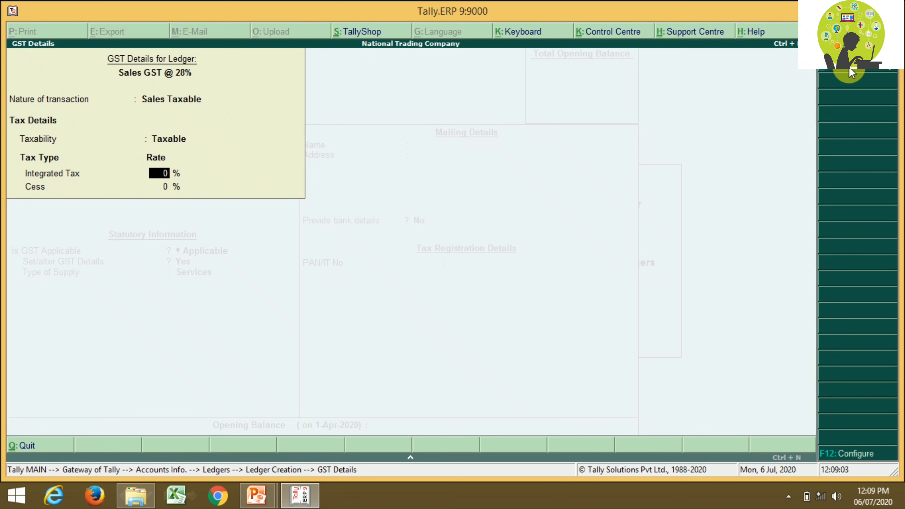
{"action": "type", "text": "28"}
{"action": "key", "text": "Return"}
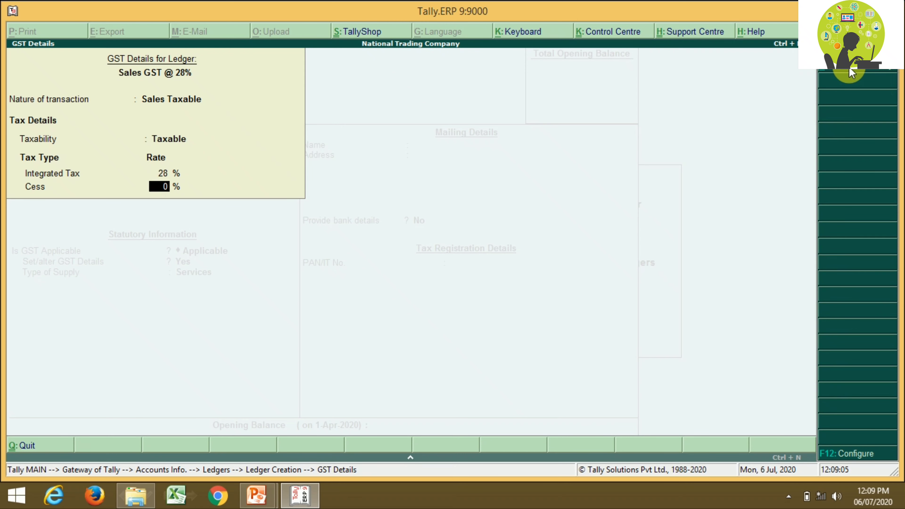
{"action": "key", "text": "Return"}
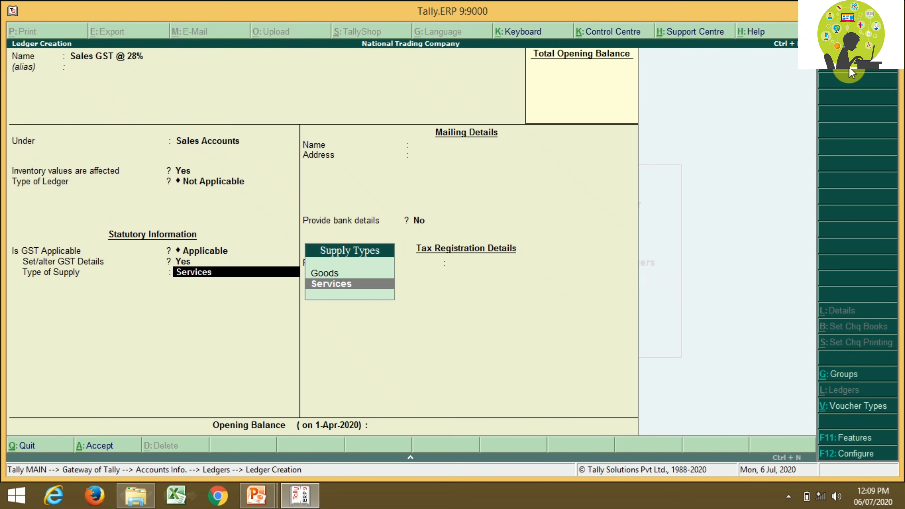
- Set the type of supply to Goods, save the Sales GST @ 28% ledger, and leave ledger creation
{"action": "key", "text": "Return"}
{"action": "key", "text": "BackSpace"}
{"action": "key", "text": "Up"}
{"action": "key", "text": "Return"}
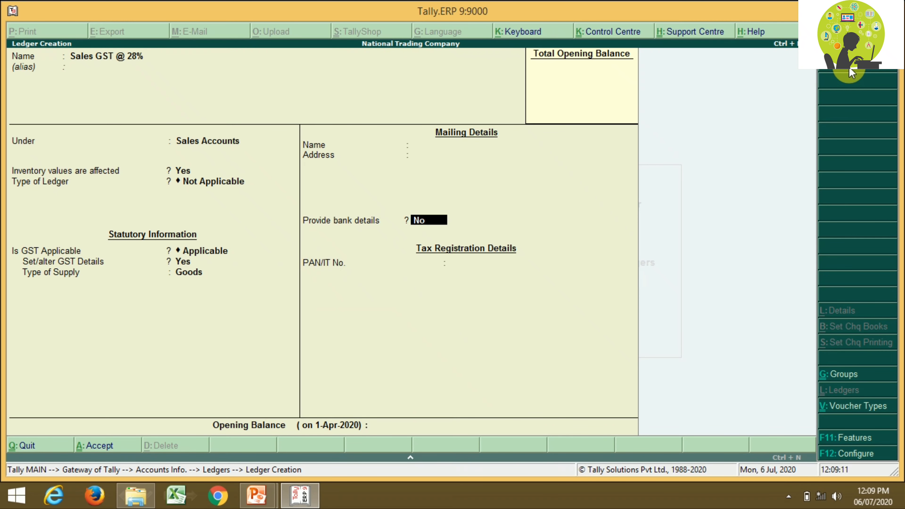
{"action": "key", "text": "Return"}
{"action": "key", "text": "Return"}
{"action": "key", "text": "Return"}
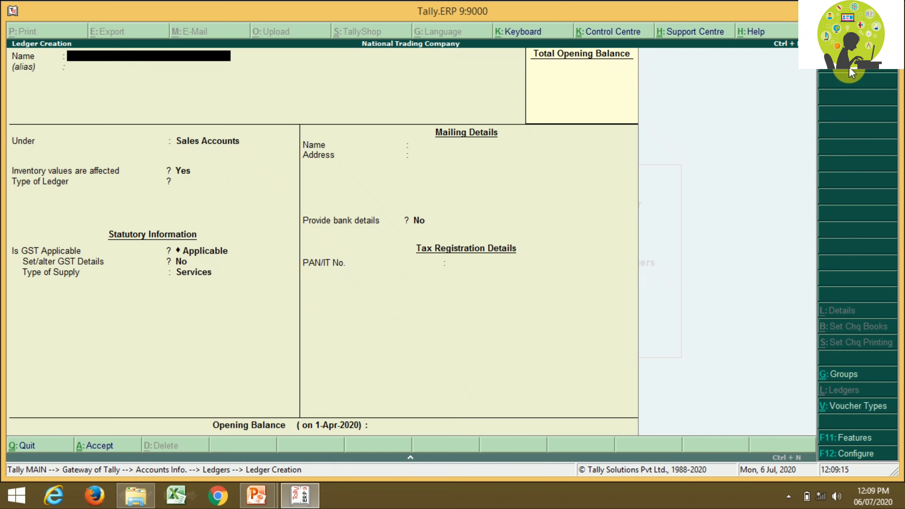
{"action": "key", "text": "Escape"}
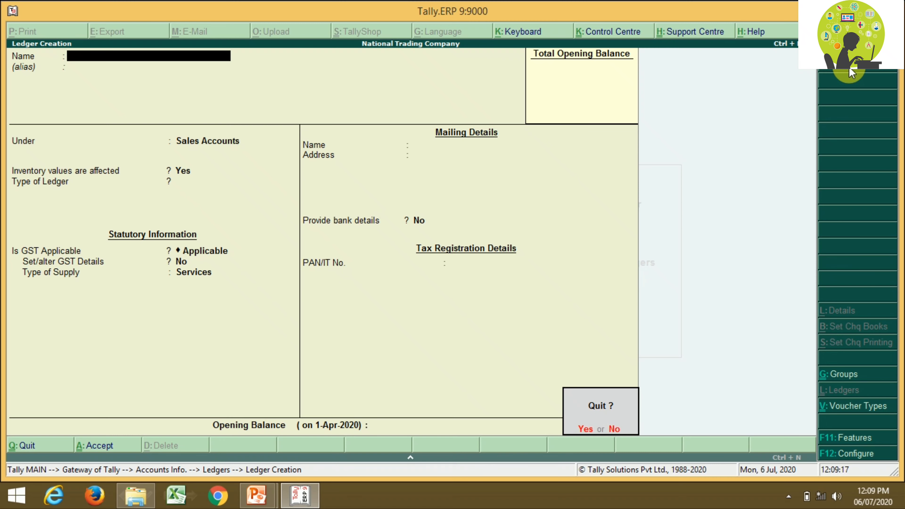
{"action": "key", "text": "Return"}
- Review the purchase and sales GST ledgers in the company's list of ledgers without opening any of them
{"action": "key", "text": "Down"}
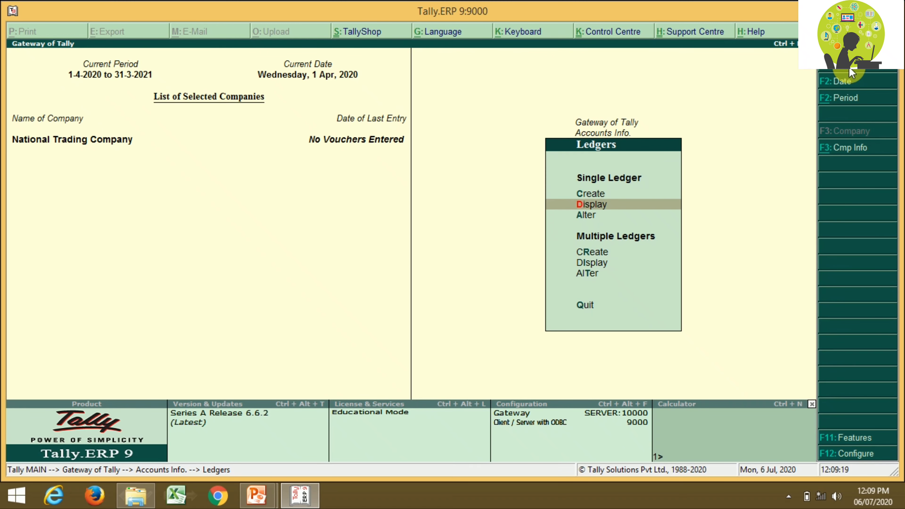
{"action": "key", "text": "Return"}
{"action": "key", "text": "Down"}
{"action": "key", "text": "Down"}
{"action": "key", "text": "Down"}
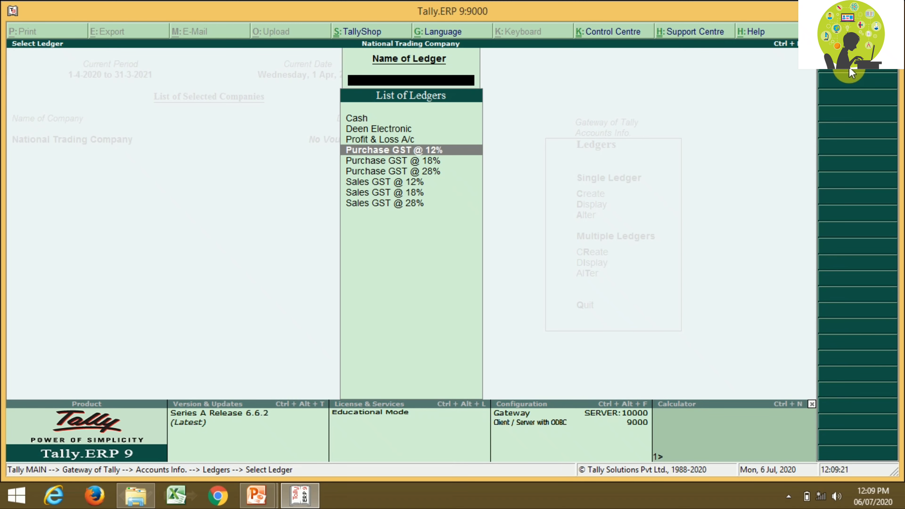
{"action": "key", "text": "Down"}
{"action": "key", "text": "Down"}
{"action": "key", "text": "Down"}
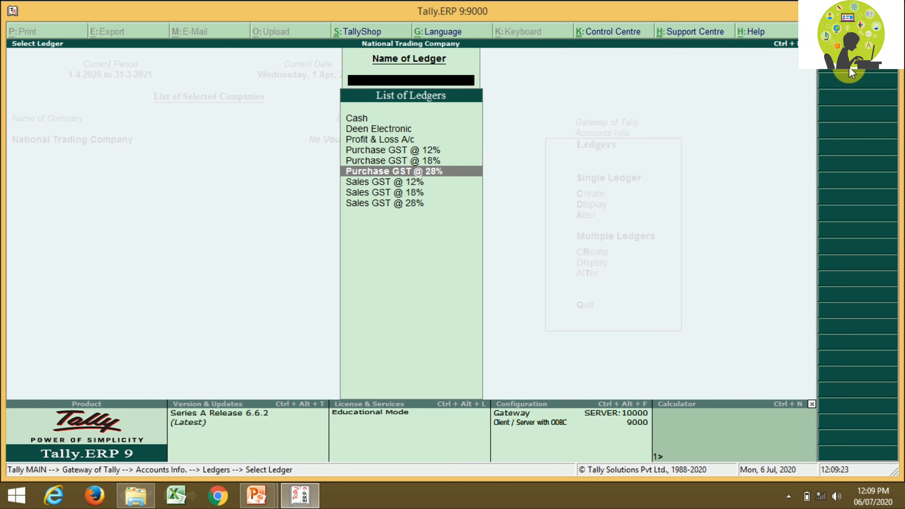
{"action": "key", "text": "Up"}
{"action": "key", "text": "Up"}
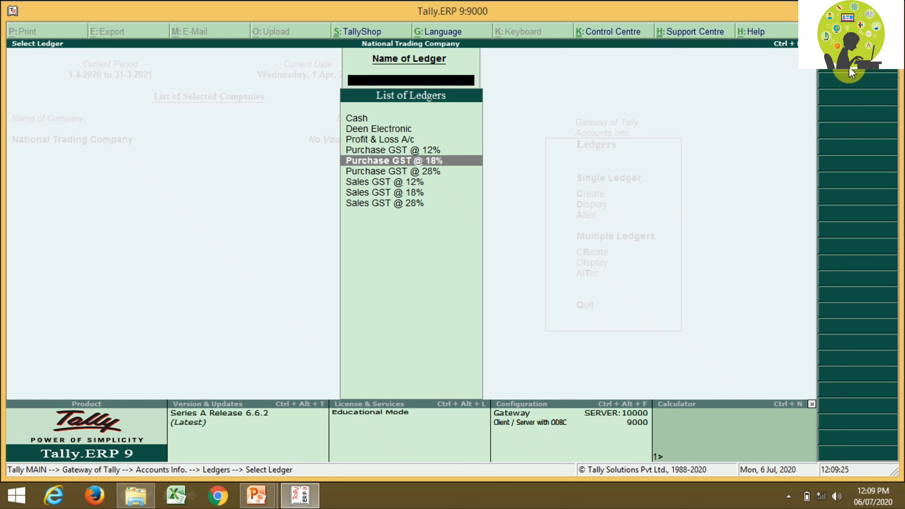
{"action": "key", "text": "Down"}
{"action": "key", "text": "Down"}
{"action": "key", "text": "Down"}
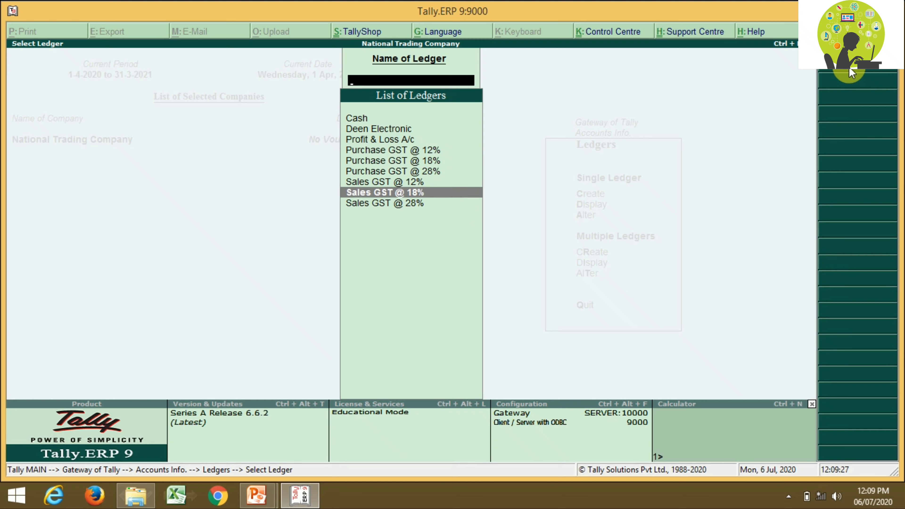
{"action": "key", "text": "Up"}
{"action": "key", "text": "Up"}
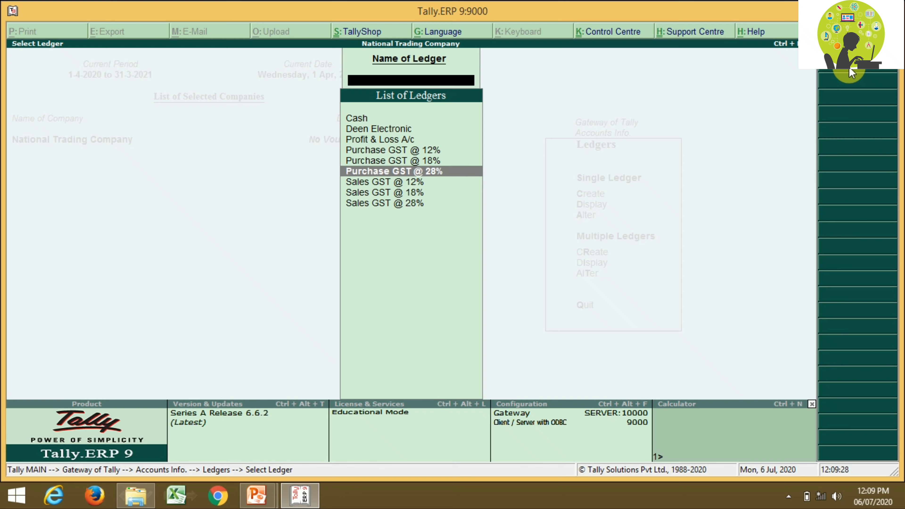
{"action": "key", "text": "Down"}
{"action": "key", "text": "Down"}
{"action": "key", "text": "Down"}
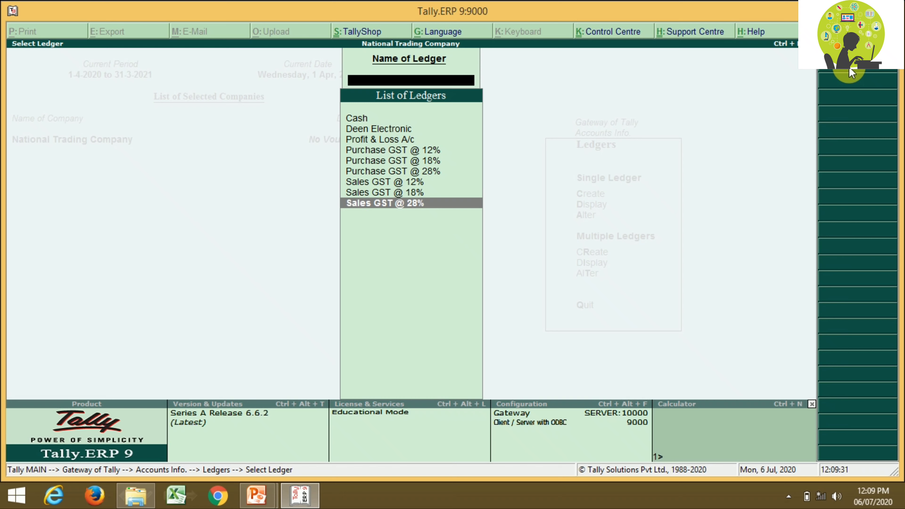
{"action": "key", "text": "Escape"}
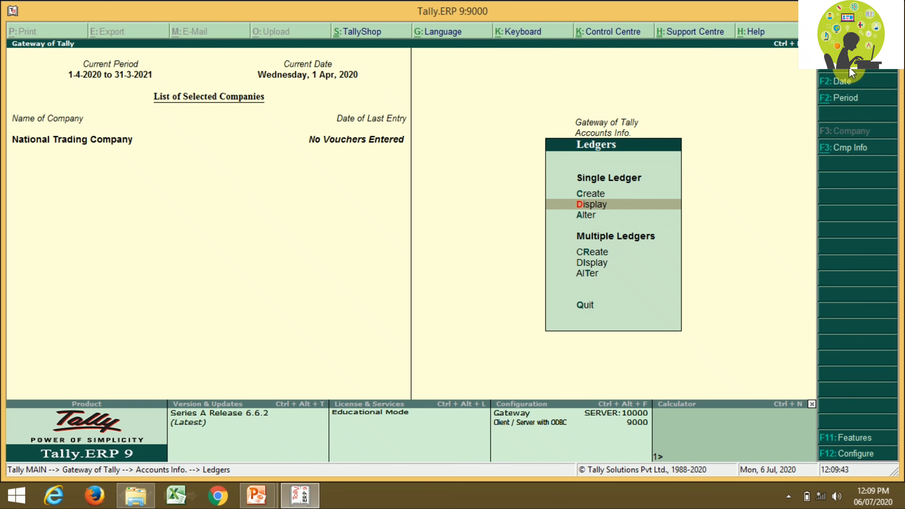
- Start a new single ledger and name it Central Tax ( CGST ), leaving the alias empty
{"action": "key", "text": "Up"}
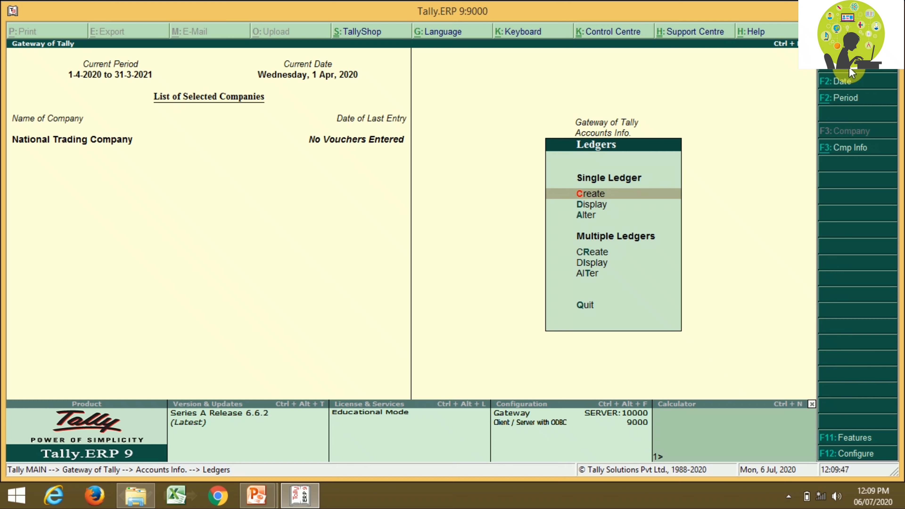
{"action": "key", "text": "Return"}
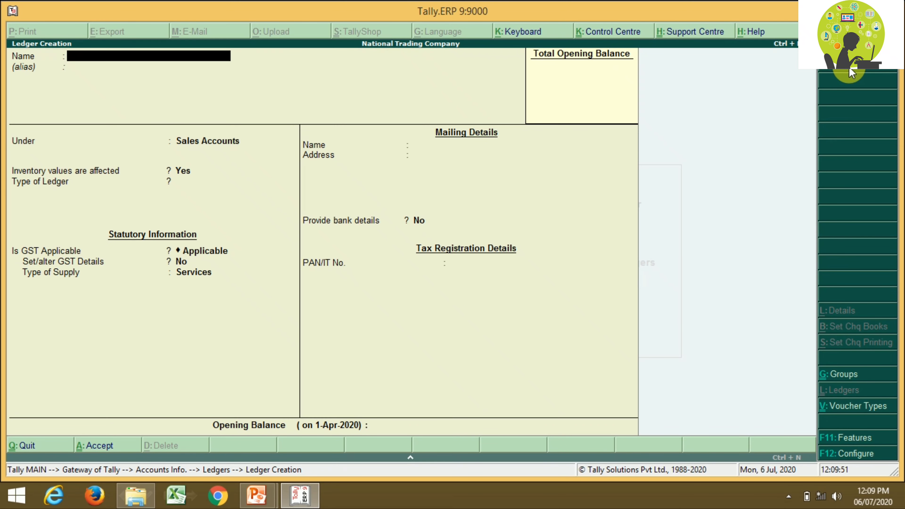
{"action": "type", "text": "Central Tax ( CGST"}
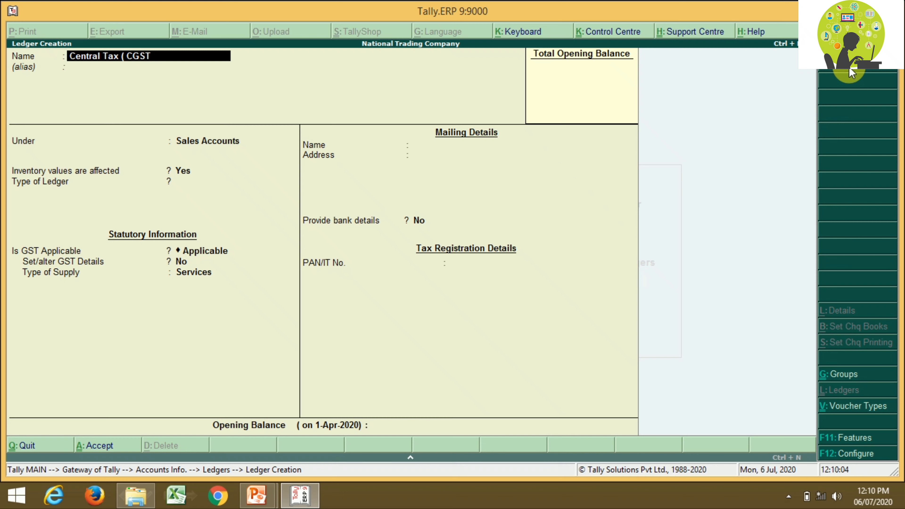
{"action": "type", "text": " )"}
{"action": "key", "text": "Return"}
{"action": "key", "text": "Return"}
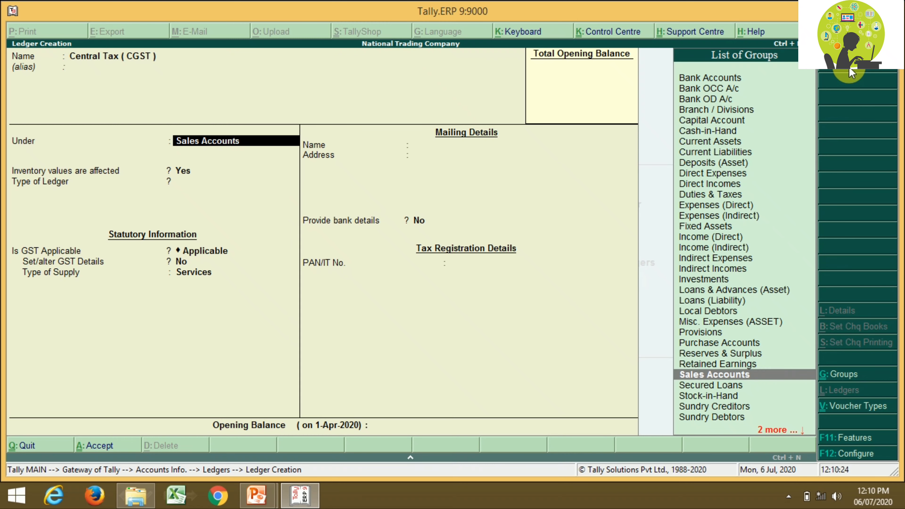
- Place the Central Tax ( CGST ) ledger under Duties & Taxes and set its type of duty/tax to GST
{"action": "type", "text": "Du"}
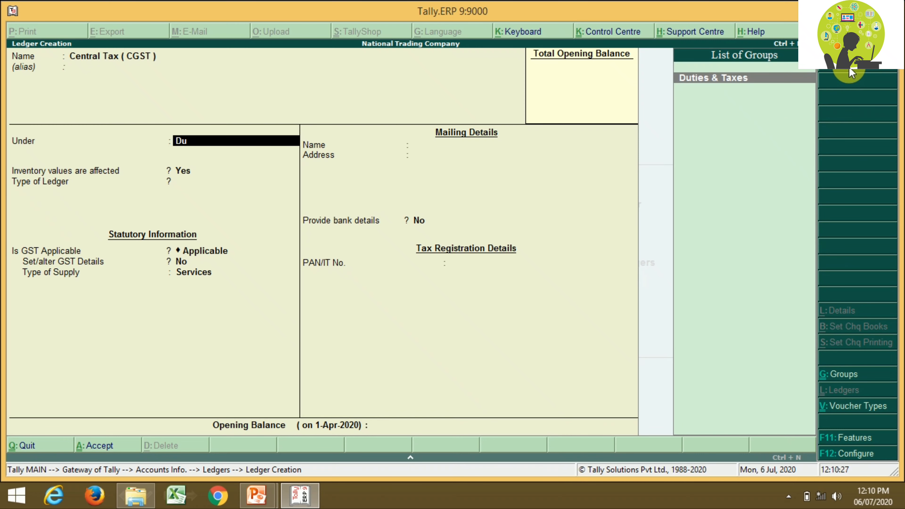
{"action": "key", "text": "Return"}
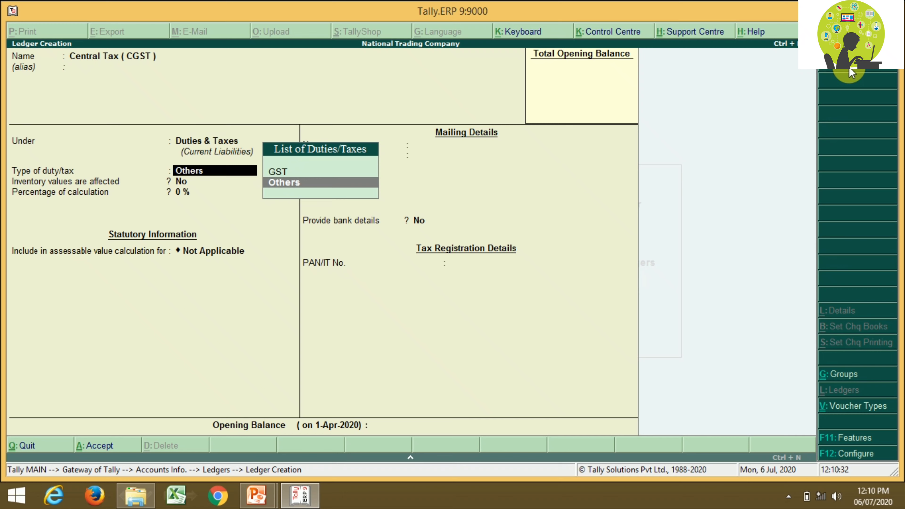
{"action": "key", "text": "Up"}
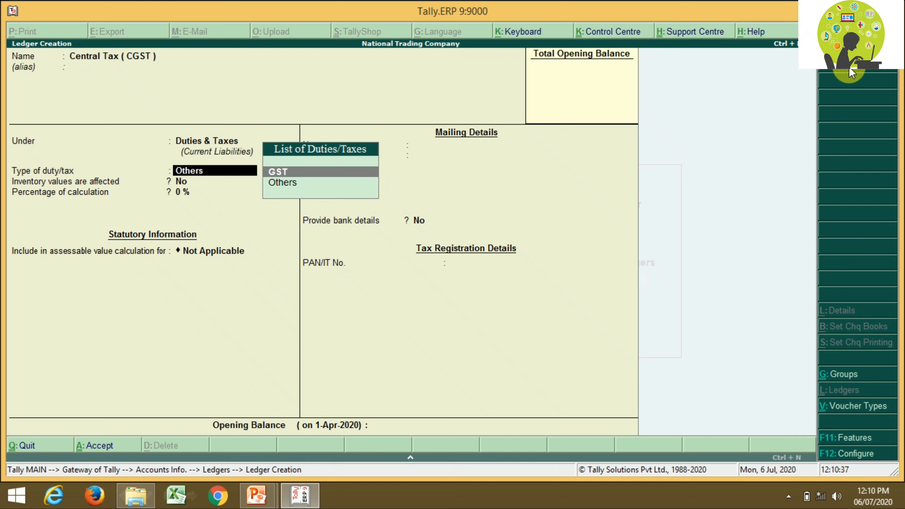
{"action": "key", "text": "Return"}
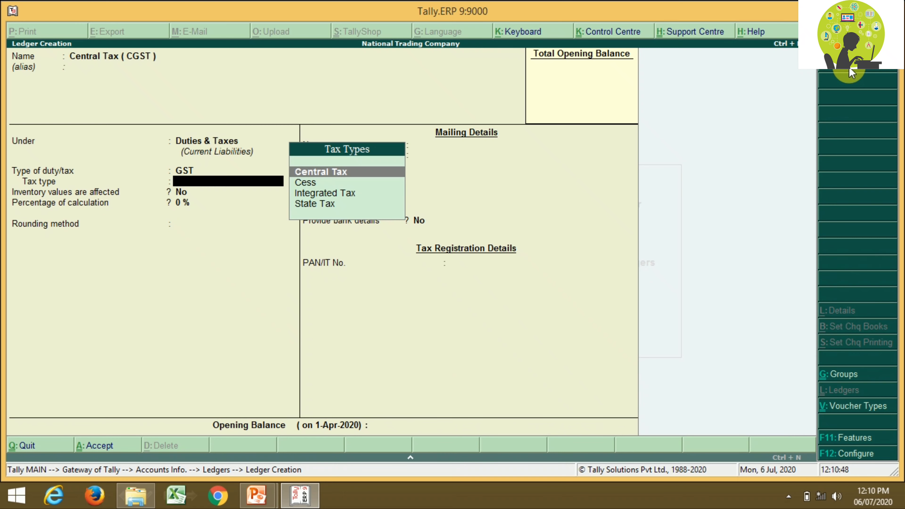
- Set the tax type to Central Tax with rounding method Not Applicable and save the Central Tax ( CGST ) ledger without bank details
{"action": "key", "text": "Return"}
{"action": "key", "text": "Return"}
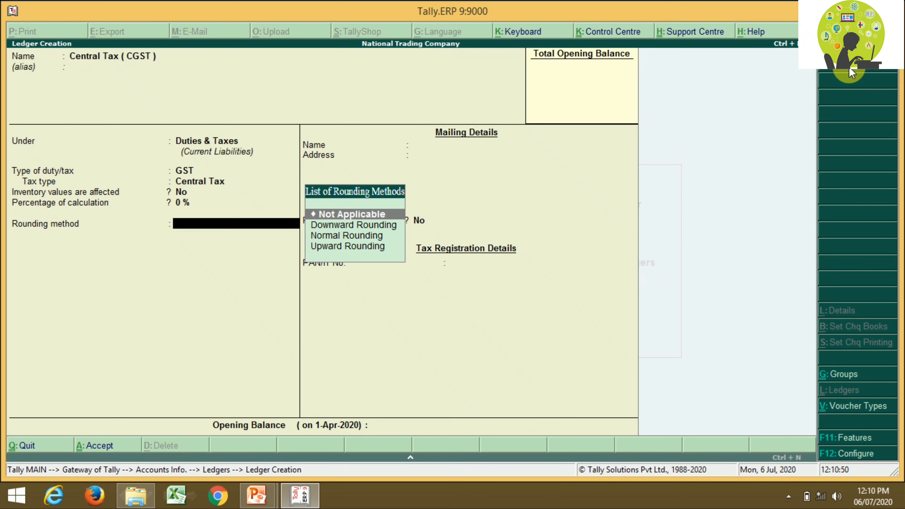
{"action": "key", "text": "Return"}
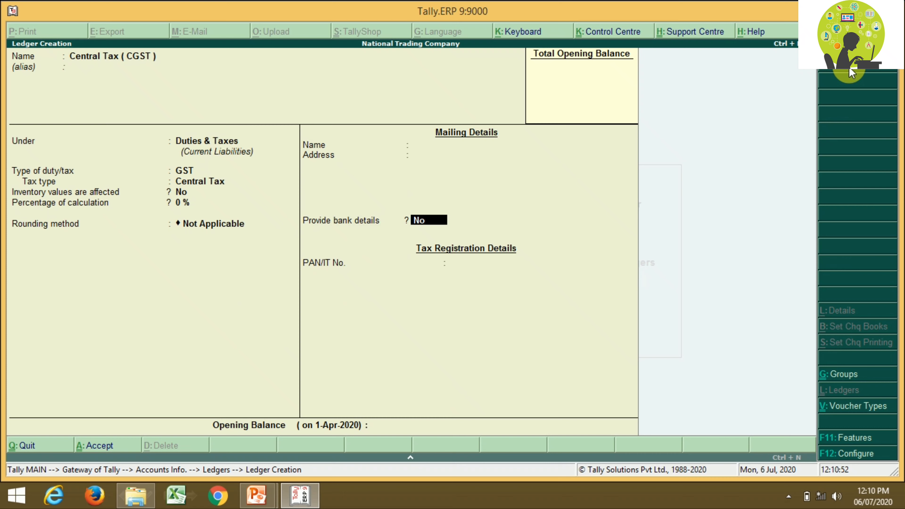
{"action": "key", "text": "Return"}
{"action": "key", "text": "Return"}
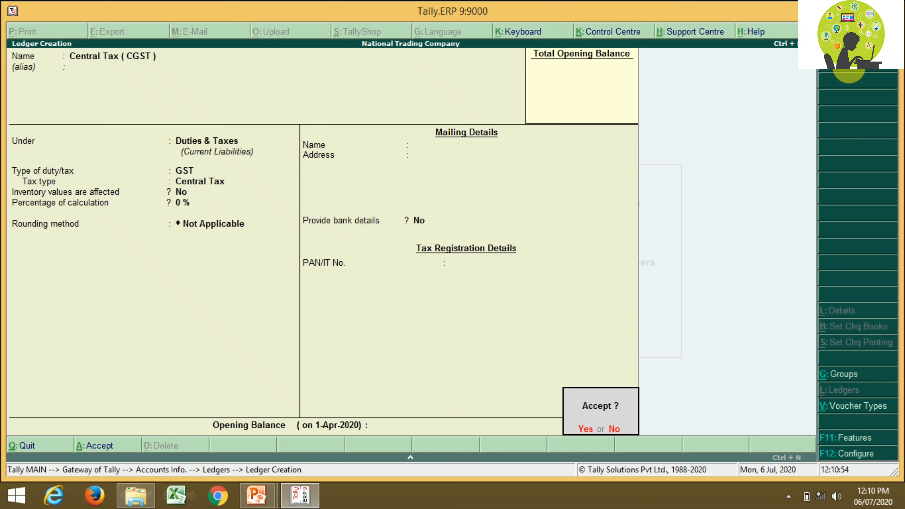
{"action": "key", "text": "Return"}
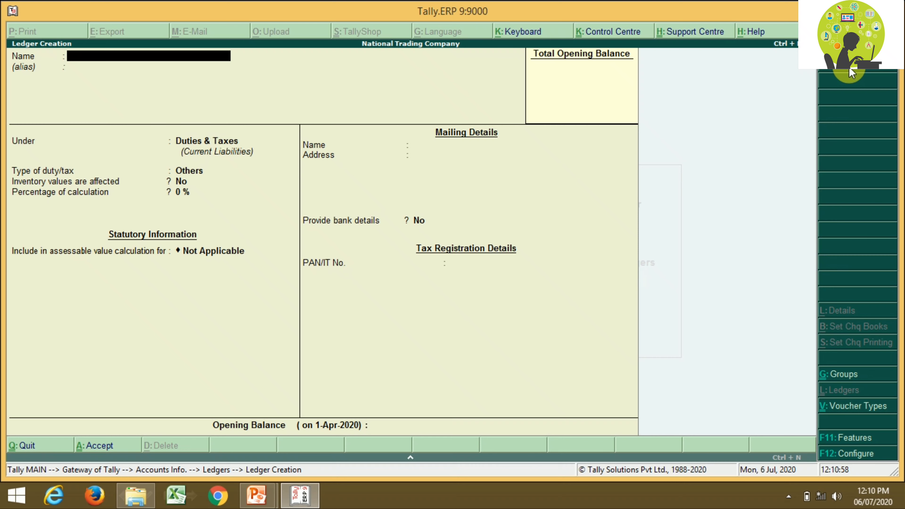
- Name the new ledger State Tax ( SGST ) under Duties & Taxes and set its type of duty/tax to GST
{"action": "type", "text": "State Tax ( SGST )"}
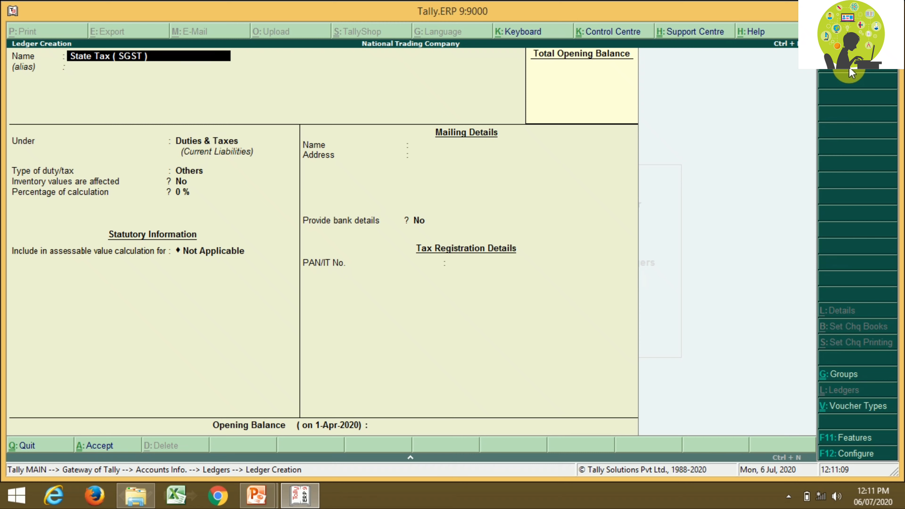
{"action": "key", "text": "Return"}
{"action": "key", "text": "Return"}
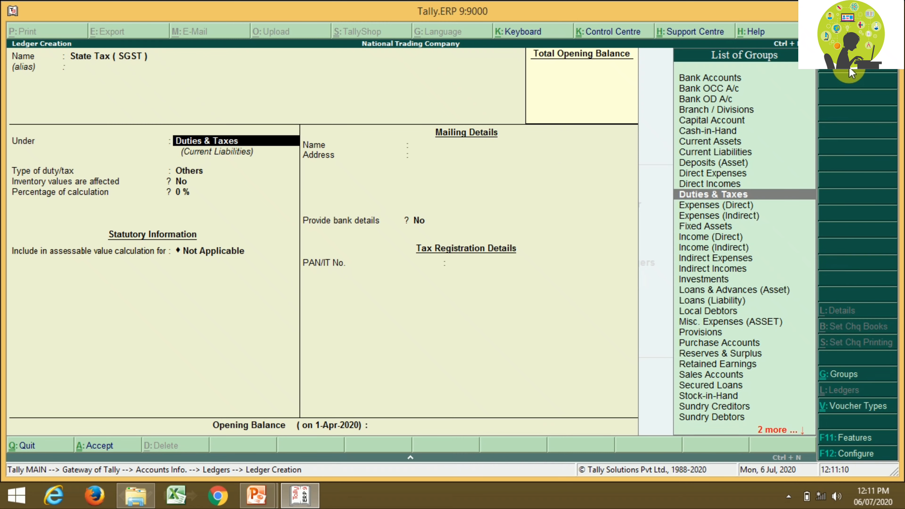
{"action": "key", "text": "Return"}
{"action": "key", "text": "Up"}
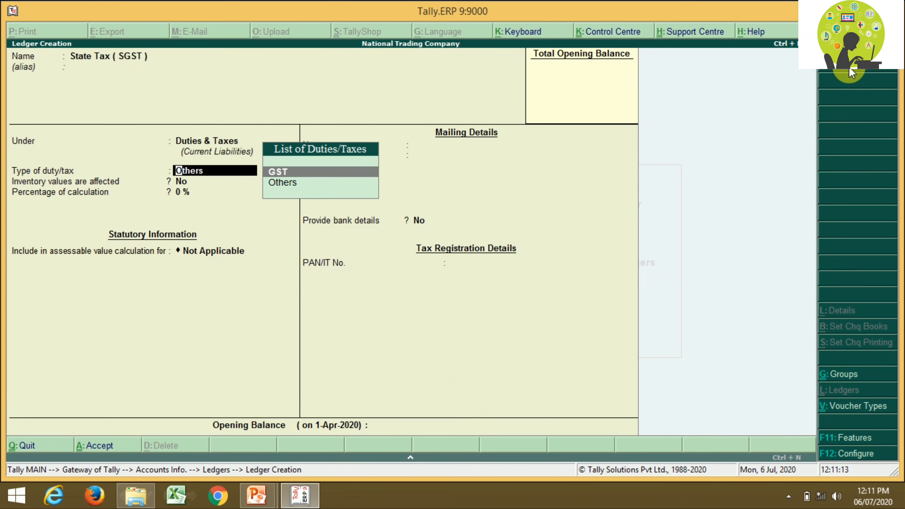
{"action": "key", "text": "Return"}
- Set the tax type to State Tax, keep 0 % and rounding Not Applicable, and save the State Tax ( SGST ) ledger
{"action": "key", "text": "Down"}
{"action": "key", "text": "Down"}
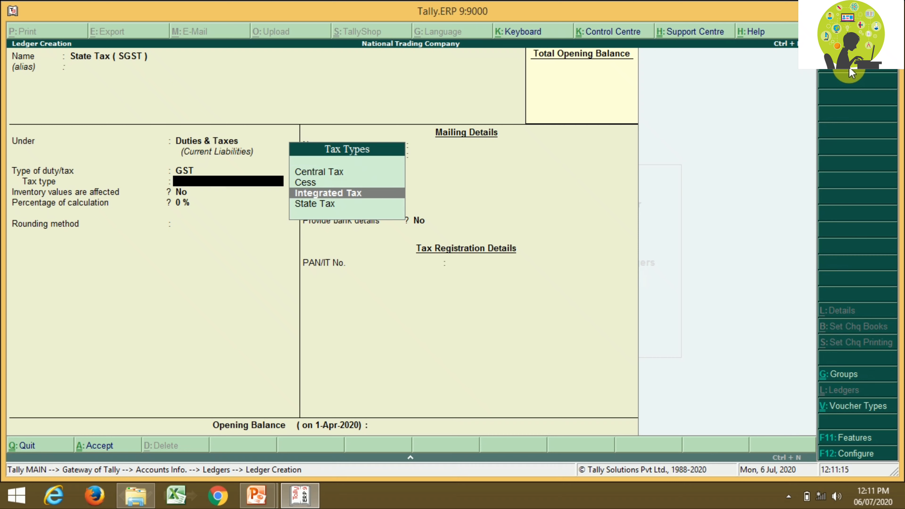
{"action": "key", "text": "Down"}
{"action": "key", "text": "Return"}
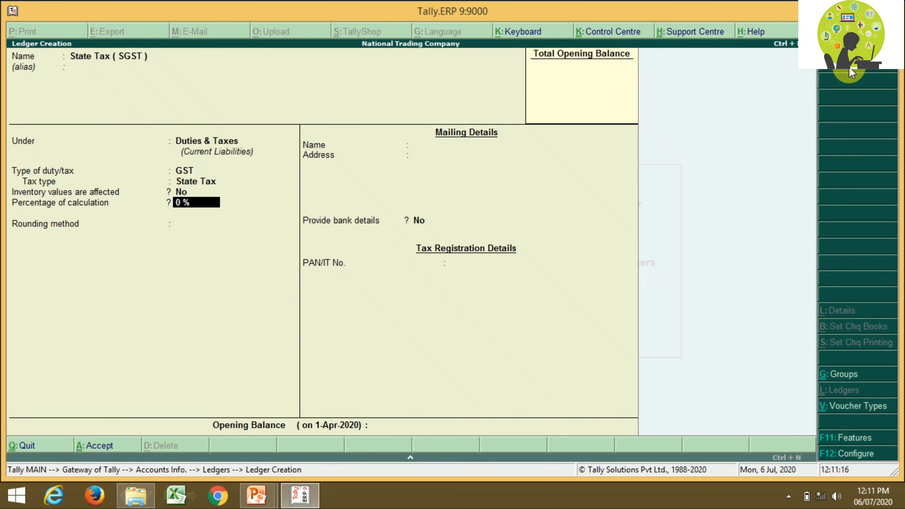
{"action": "key", "text": "Return"}
{"action": "key", "text": "Return"}
{"action": "key", "text": "Return"}
{"action": "key", "text": "Return"}
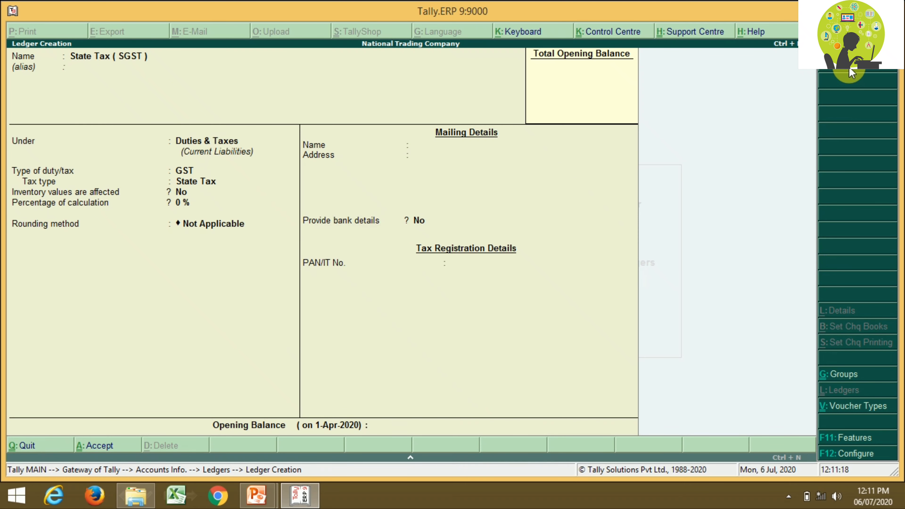
{"action": "key", "text": "Return"}
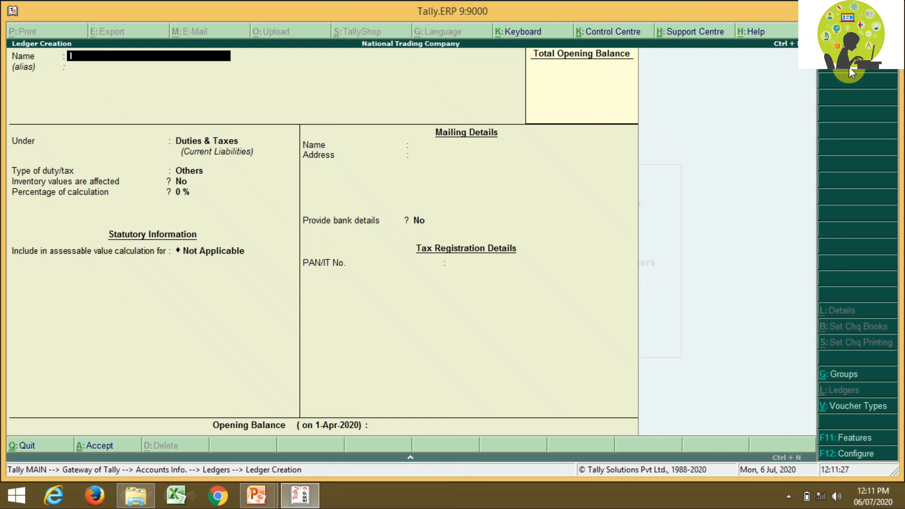
- Name the new ledger Integrated Tax ( IGST ) under Duties & Taxes and set its type of duty/tax to GST
{"action": "type", "text": "ntegrated Tax ( IGST )"}
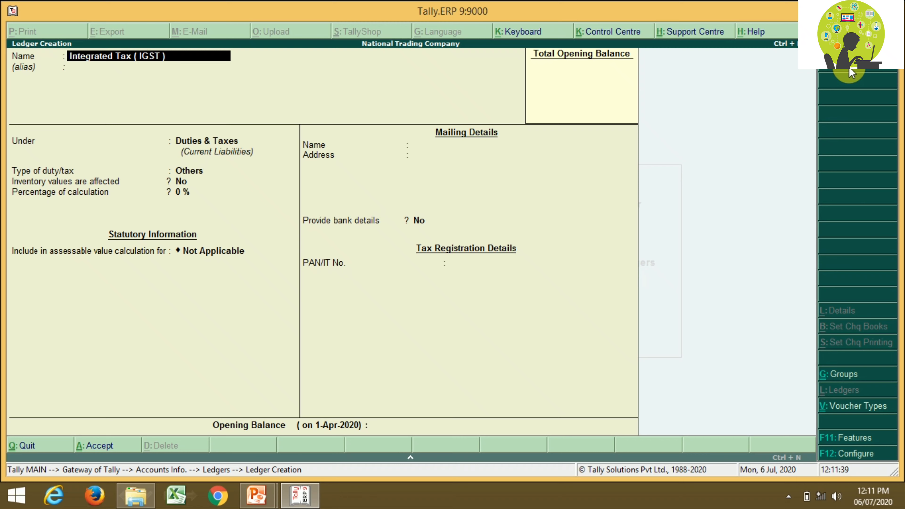
{"action": "key", "text": "Return"}
{"action": "key", "text": "Return"}
{"action": "key", "text": "Return"}
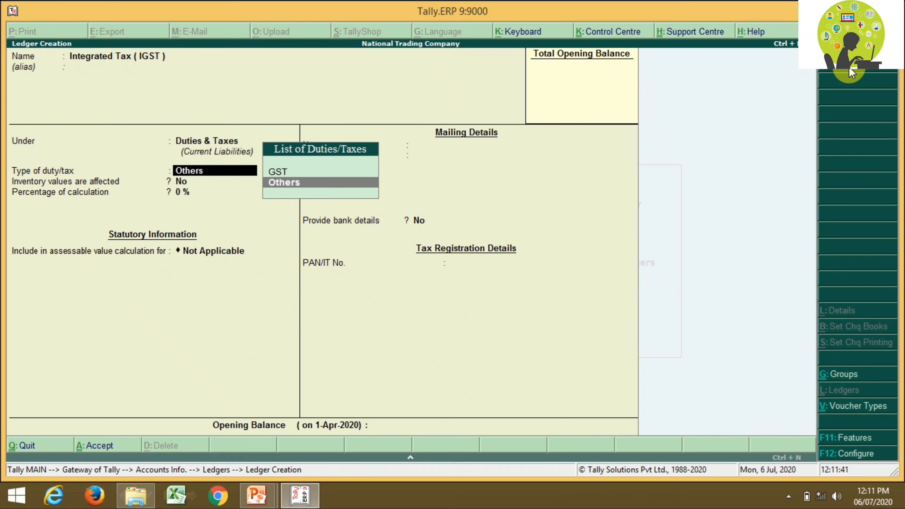
{"action": "key", "text": "Up"}
{"action": "key", "text": "Return"}
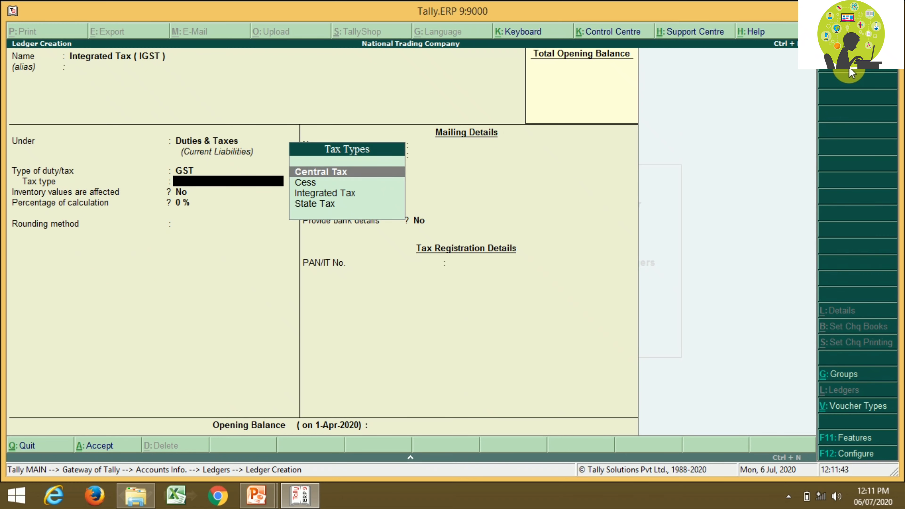
- Set the tax type to Integrated Tax with rounding Not Applicable, save the Integrated Tax ( IGST ) ledger, and leave ledger creation
{"action": "key", "text": "Down"}
{"action": "key", "text": "Down"}
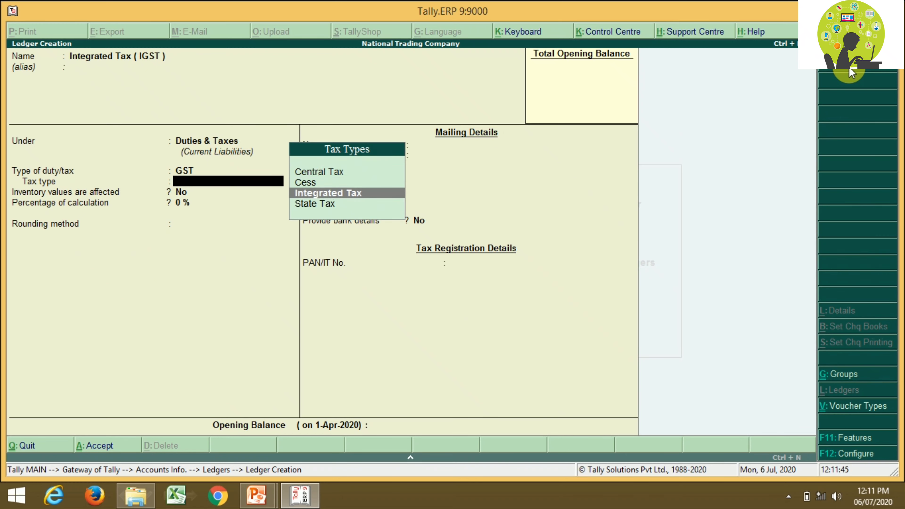
{"action": "key", "text": "Return"}
{"action": "key", "text": "Return"}
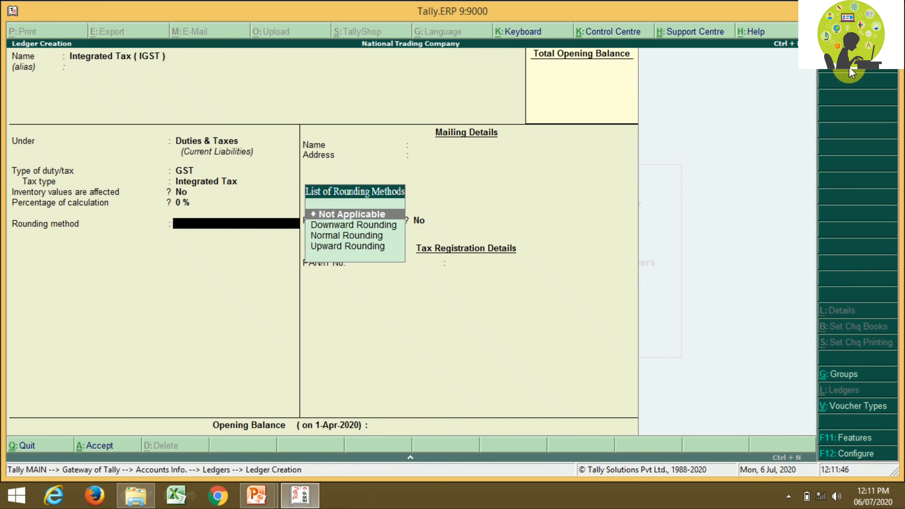
{"action": "key", "text": "Return"}
{"action": "key", "text": "Return"}
{"action": "key", "text": "Return"}
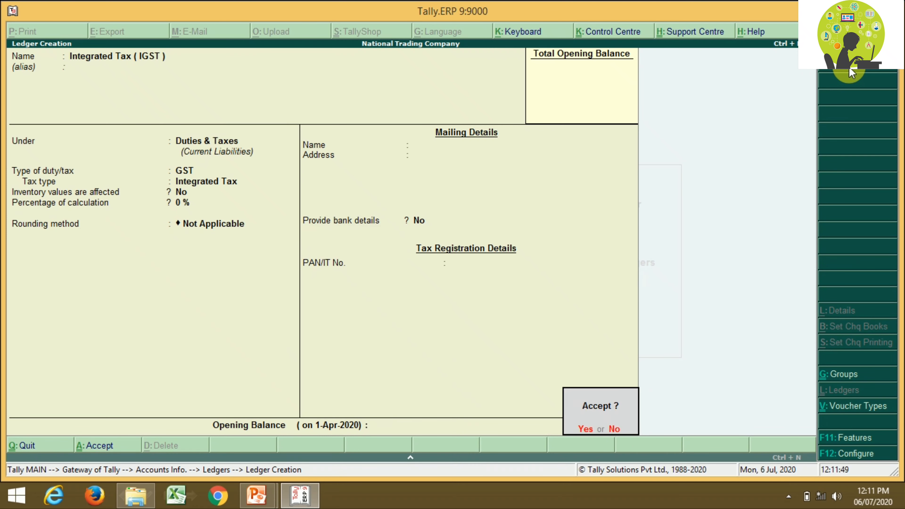
{"action": "key", "text": "Return"}
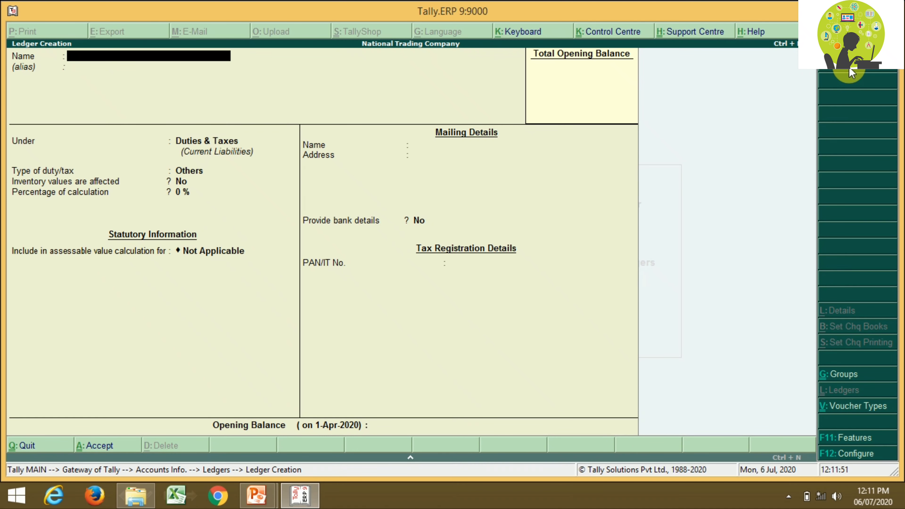
{"action": "key", "text": "Escape"}
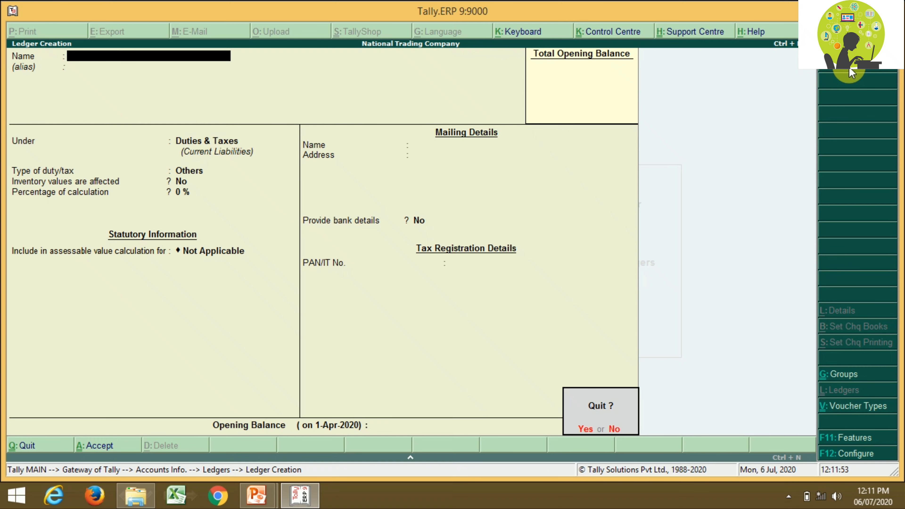
{"action": "key", "text": "Return"}
- Display the single-ledger list and review the tax, purchase and sales ledgers down to State Tax ( SGST ), without opening any
{"action": "key", "text": "Down"}
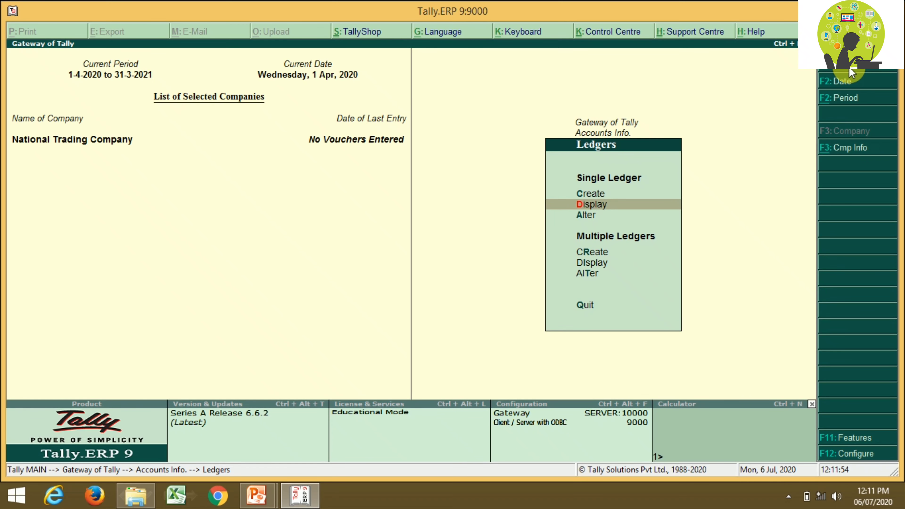
{"action": "key", "text": "Return"}
{"action": "key", "text": "Down"}
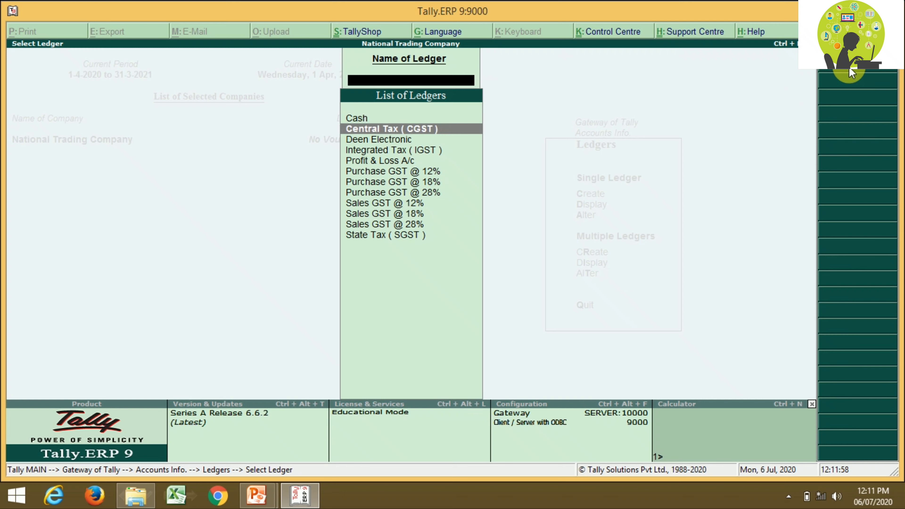
{"action": "key", "text": "Down"}
{"action": "key", "text": "Down"}
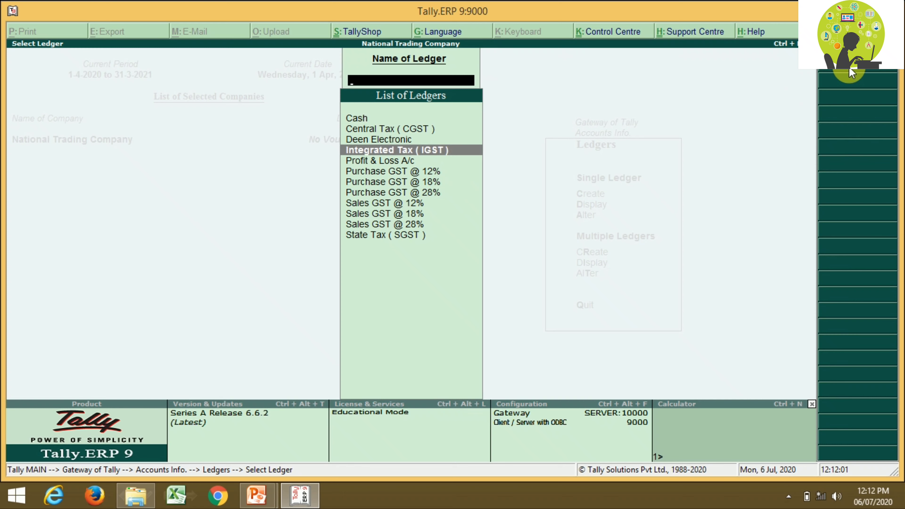
{"action": "key", "text": "Down"}
{"action": "key", "text": "Down"}
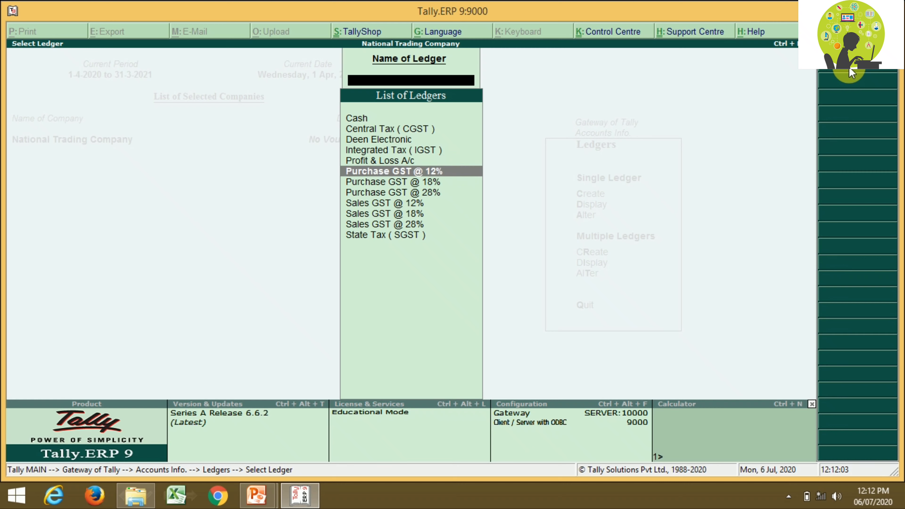
{"action": "key", "text": "Down"}
{"action": "key", "text": "Down"}
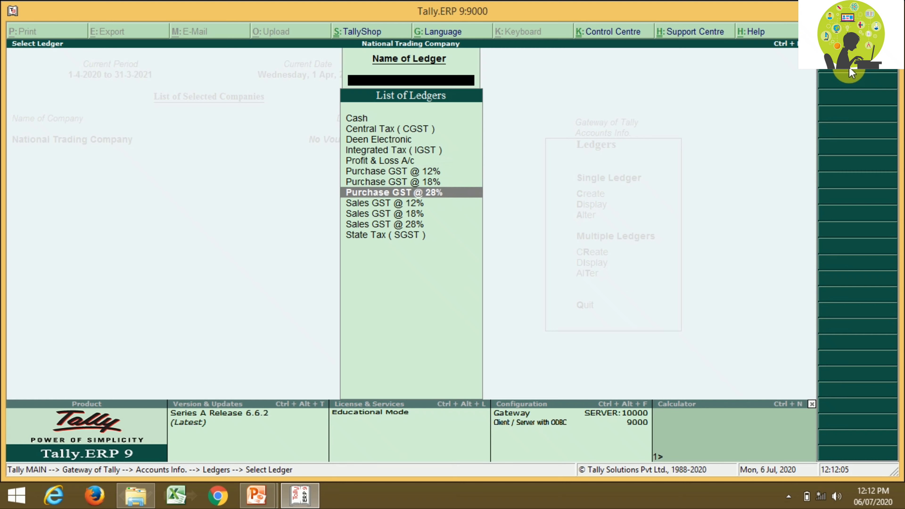
{"action": "key", "text": "Down"}
{"action": "key", "text": "Down"}
{"action": "key", "text": "Down"}
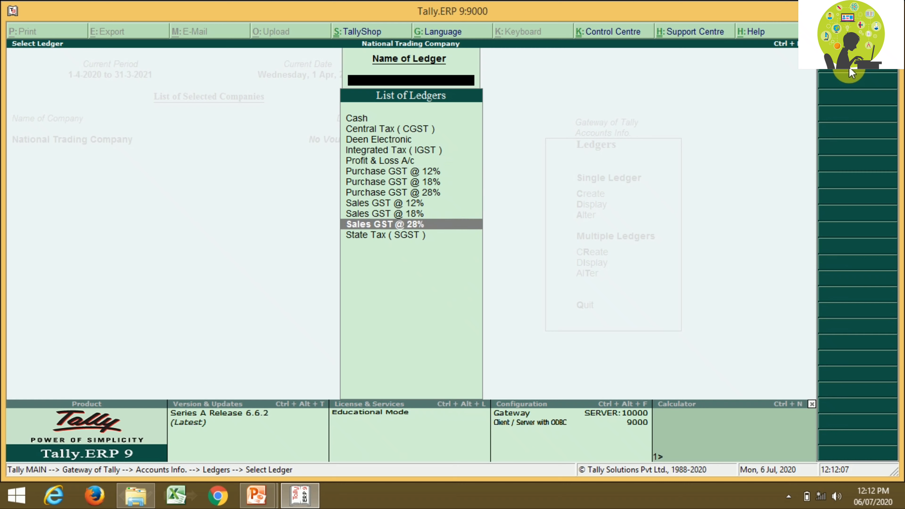
{"action": "key", "text": "Down"}
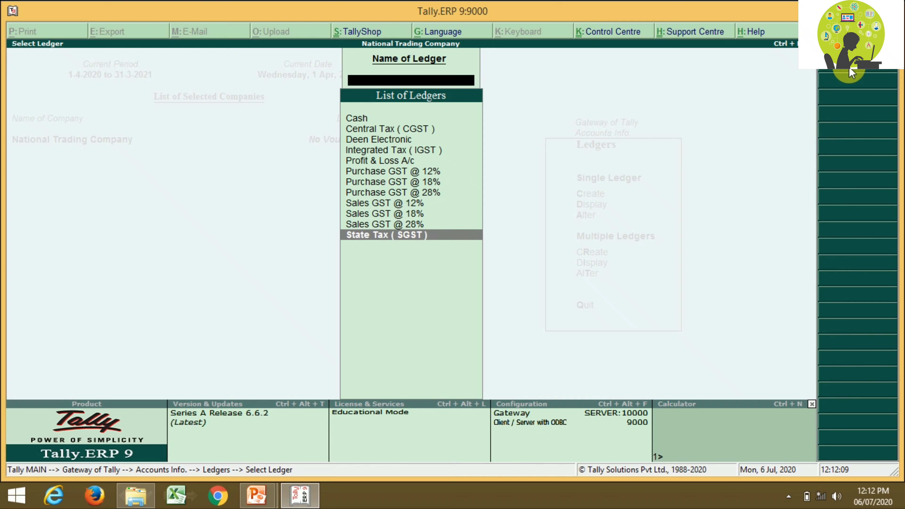